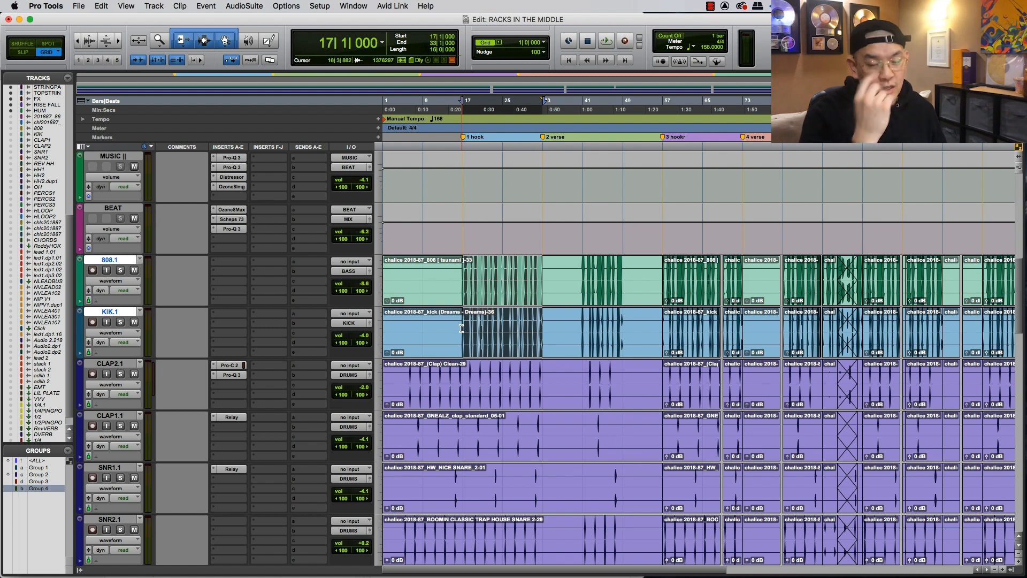
- Place the edit cursor at bar 17 on the 808.1 track, then select the KIK.1 track
click(463, 262)
scroll(500, 390, up, 2)
scroll(146, 354, down, 2)
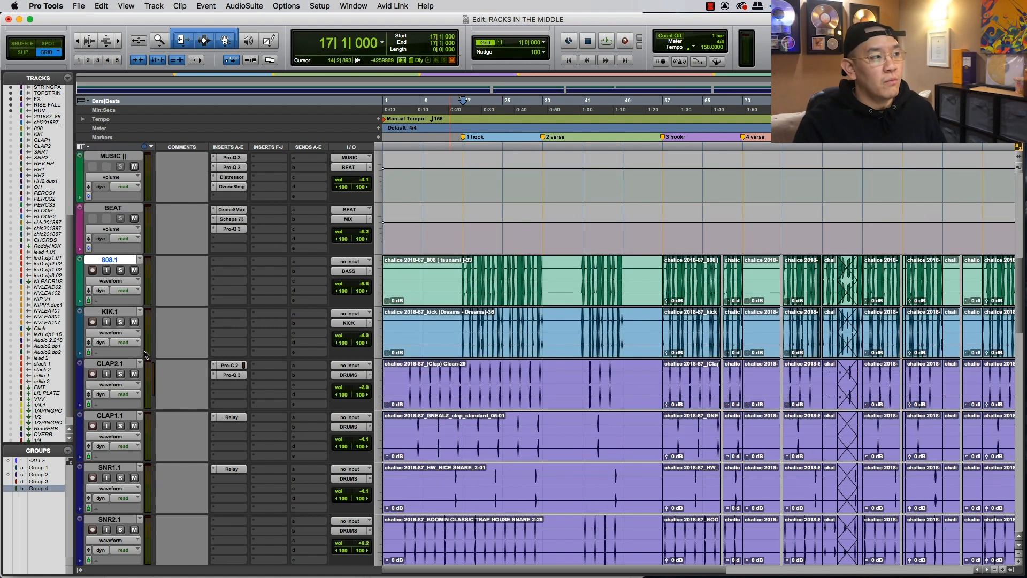
click(110, 313)
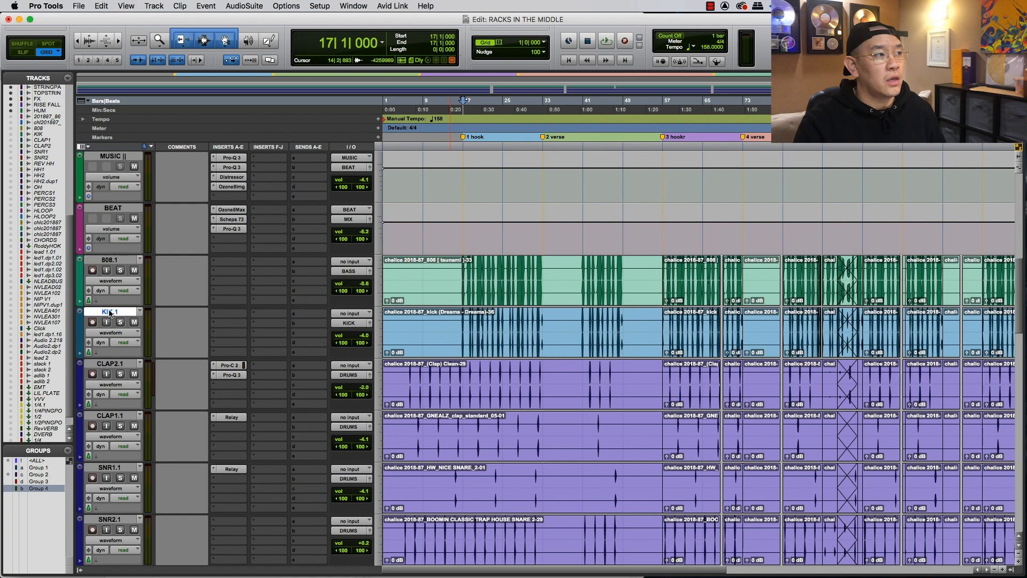
- Select the drum tracks from CLAP2.1 through PERCS3.1
click(110, 368)
scroll(112, 368, down, 10)
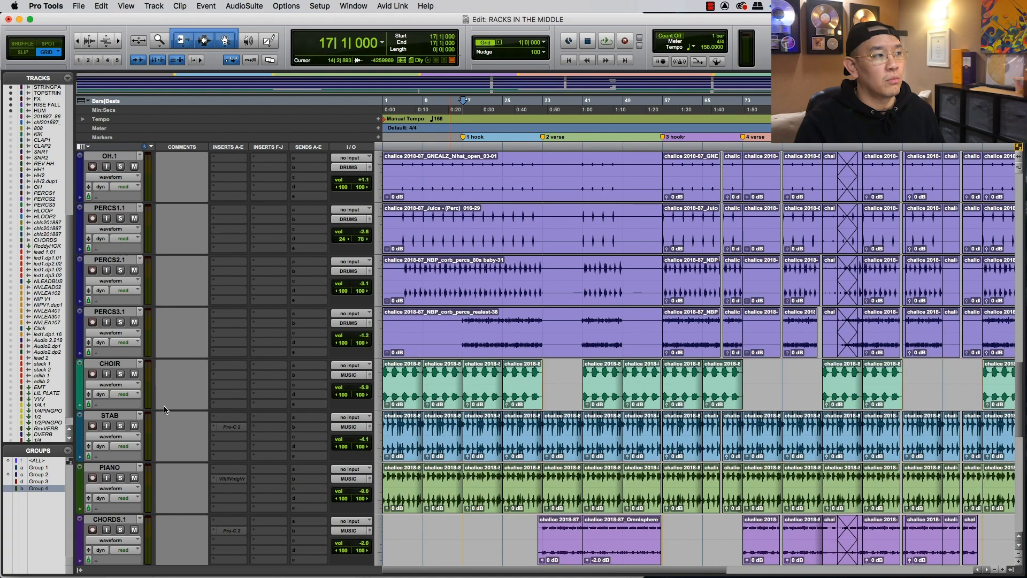
shift+click(104, 317)
- Select the music tracks from CHOIR through HUM, dismissing the input monitoring alert
click(108, 366)
scroll(109, 367, down, 10)
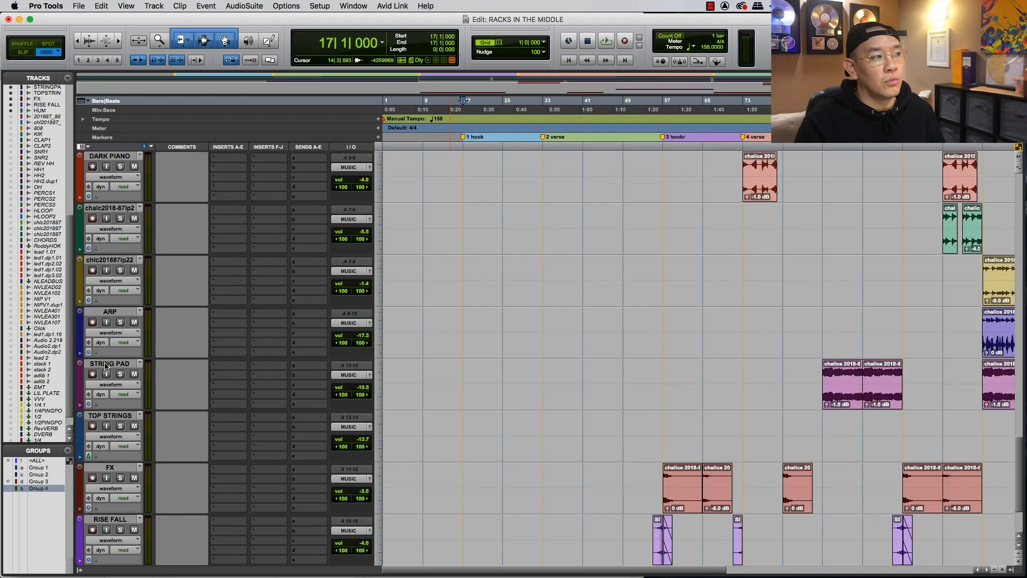
click(109, 476)
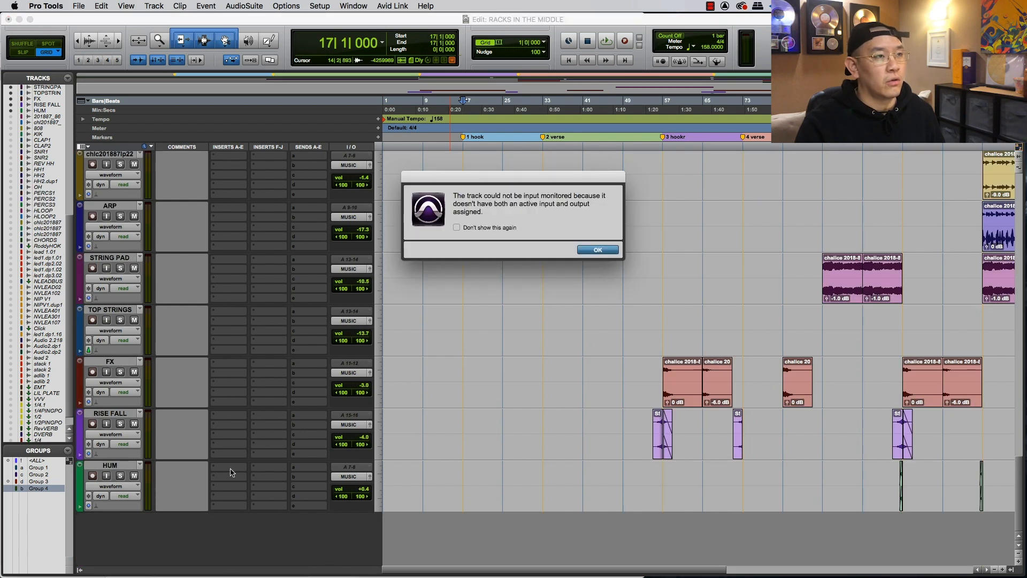
key(Return)
shift+click(114, 466)
- Shrink all track heights and extend the selection on the CHOIR through HUM tracks to bar 184
key(r)
key(r)
scroll(509, 342, up, 3)
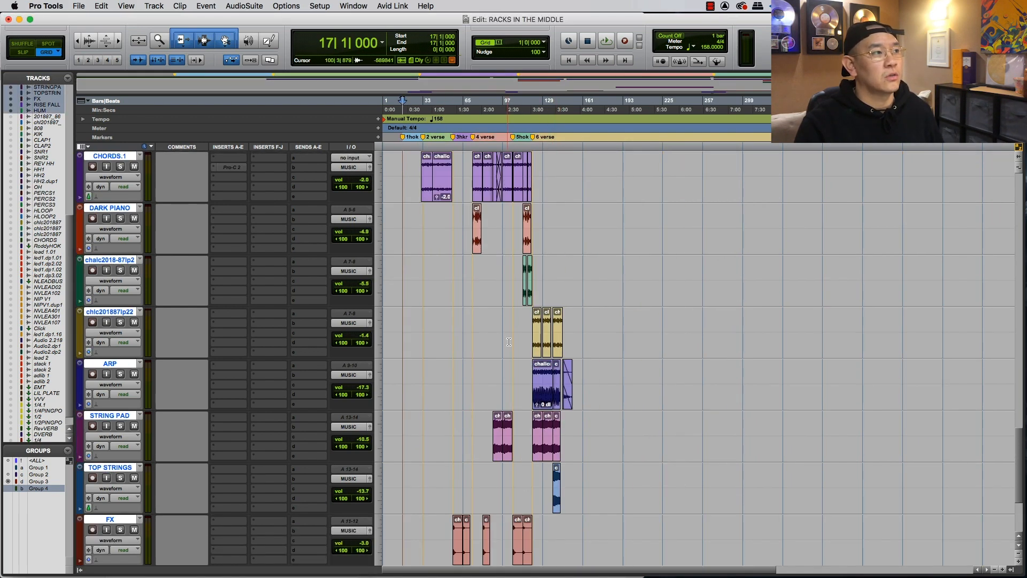
scroll(510, 262, up, 1)
key(t)
key(ctrl+Down)
key(ctrl+Down)
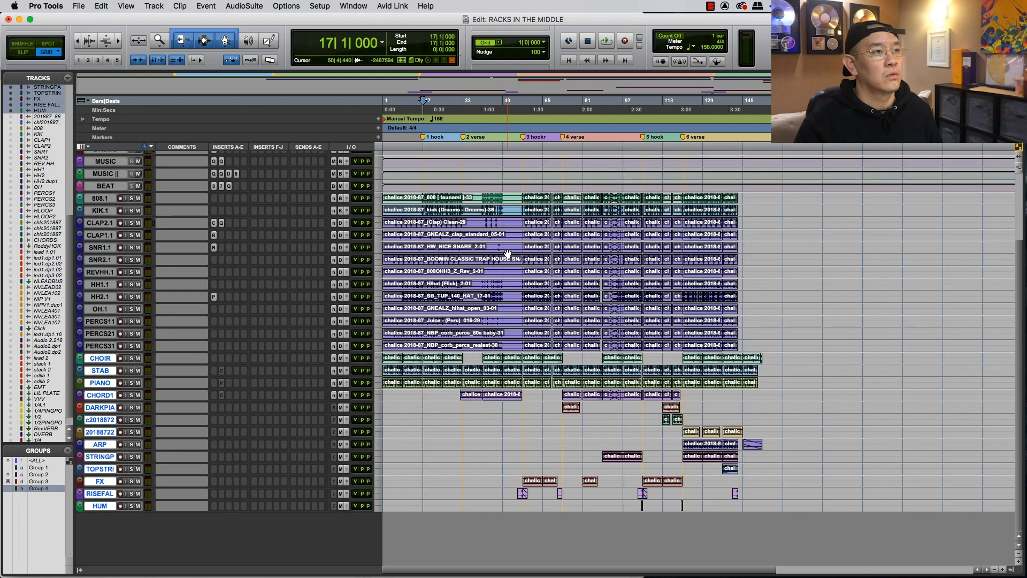
shift+click(789, 477)
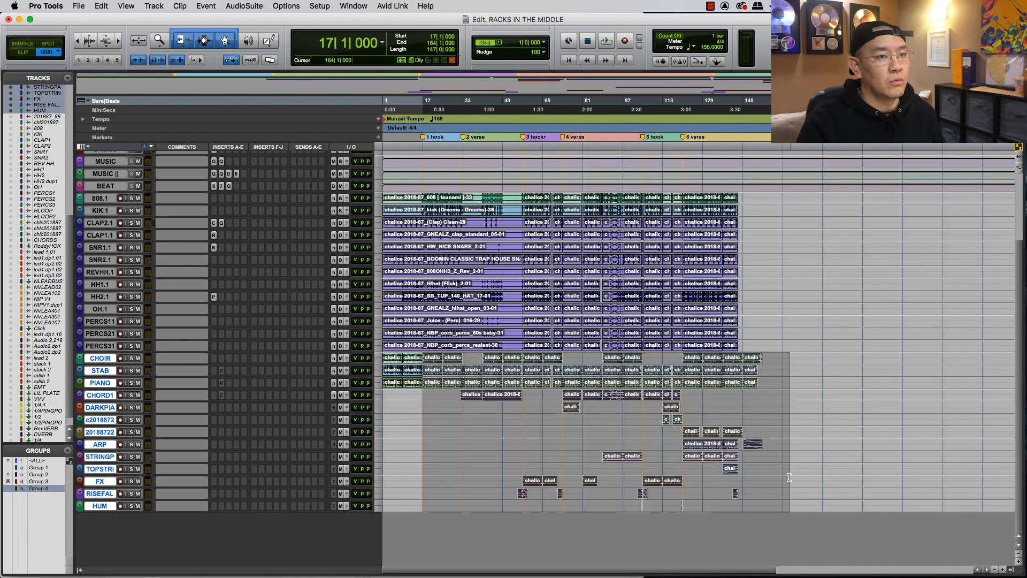
- Select bars 76 to 148 across the drum tracks, then the end of KIK.1, then bars 121 to 150 of 808.1
drag(750, 345, 568, 221)
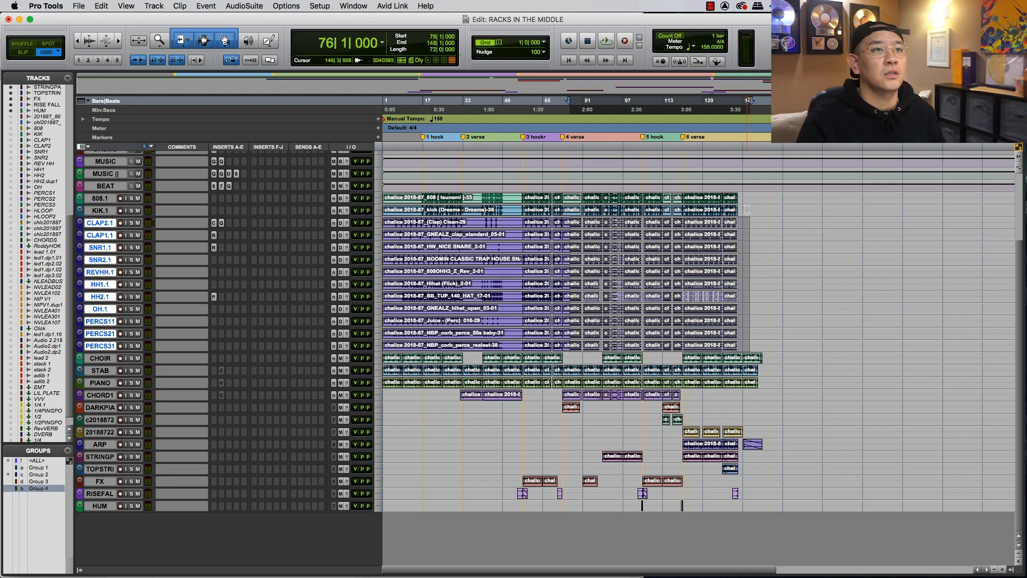
drag(747, 209, 677, 215)
drag(756, 195, 685, 197)
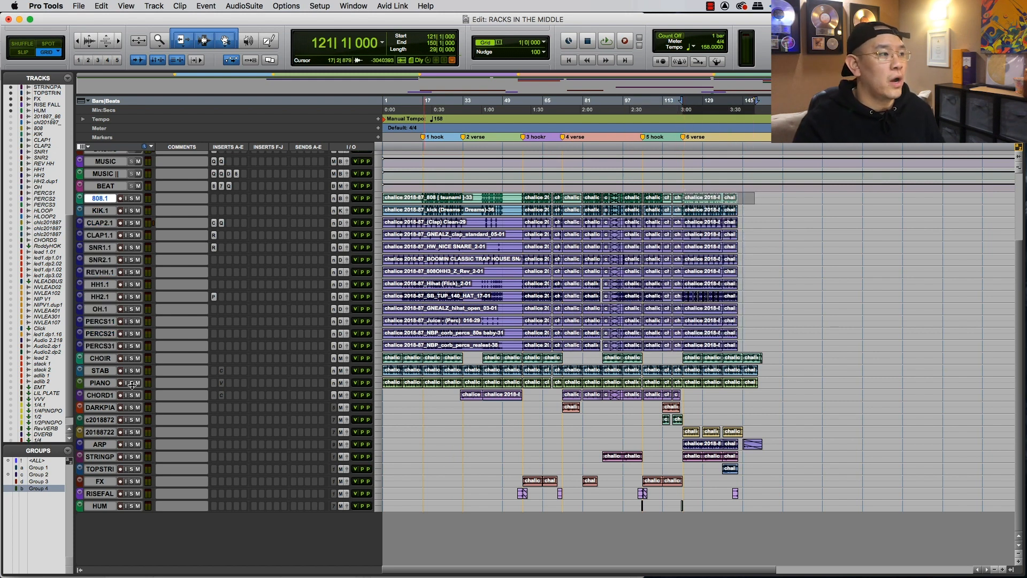
- Enlarge the track heights again, review the bus tracks, and place the edit cursor at bar 17 on 808.1
key(ctrl+alt+Up)
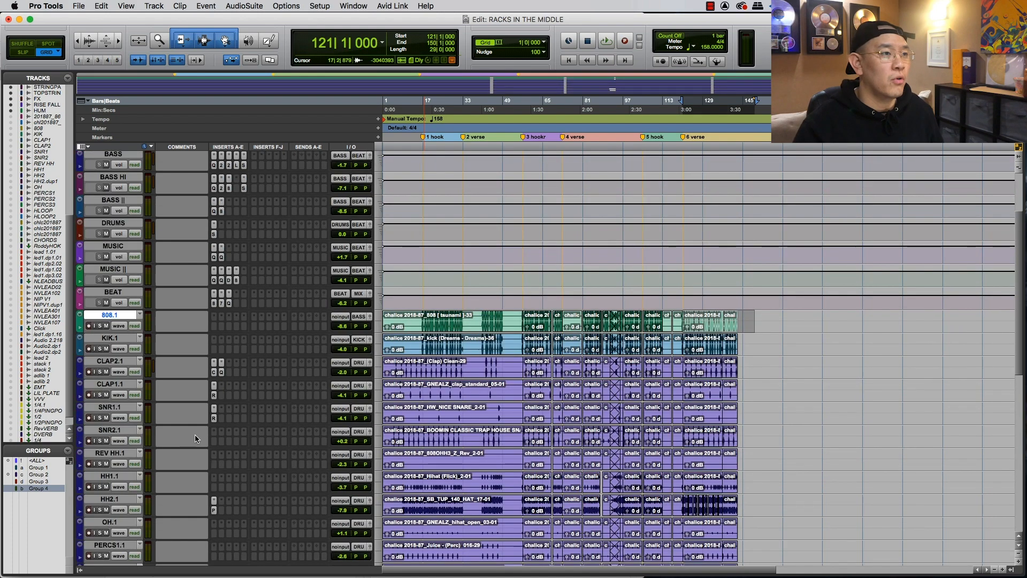
key(ctrl+alt+Up)
scroll(229, 439, up, 8)
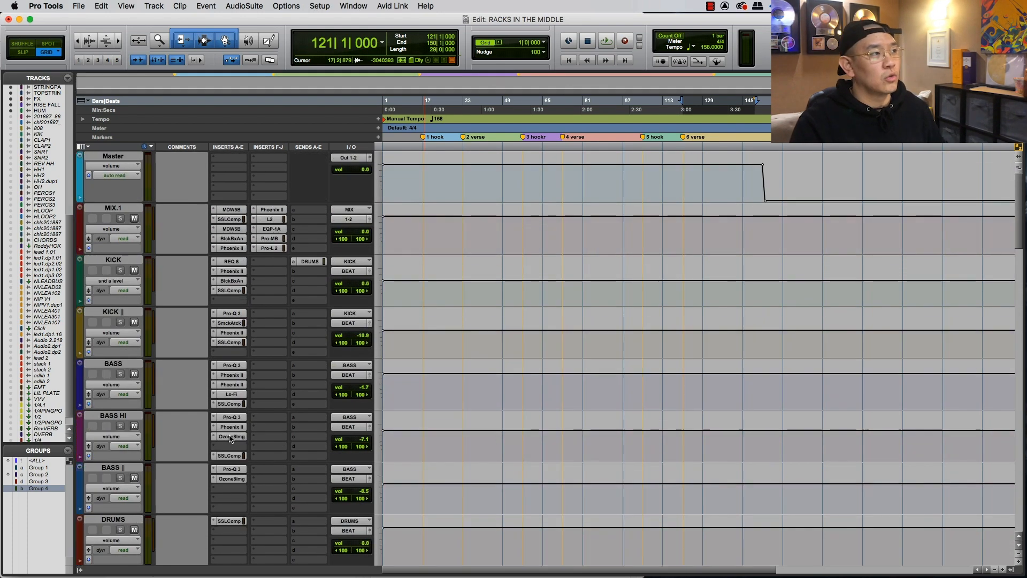
scroll(229, 439, down, 8)
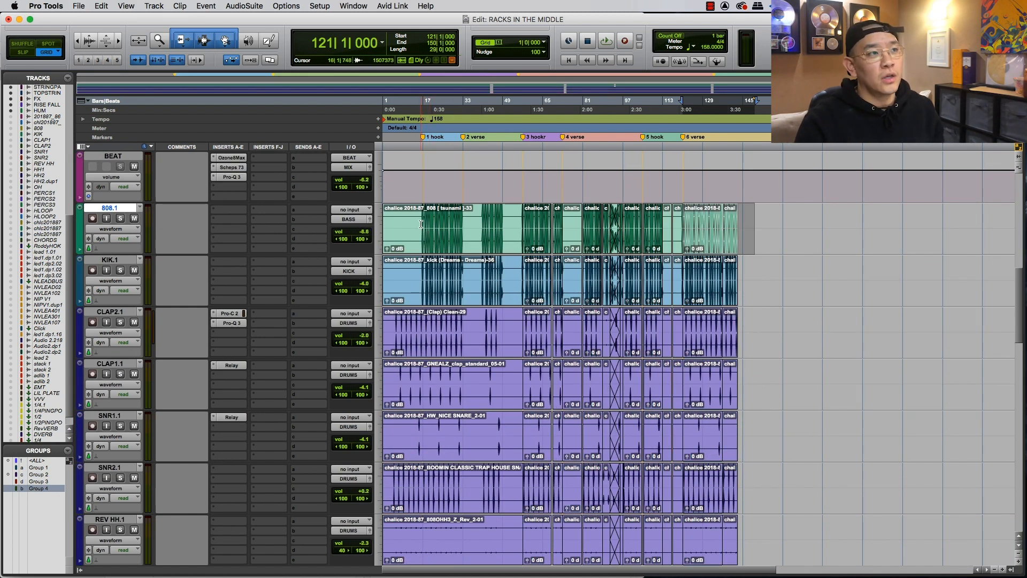
click(422, 224)
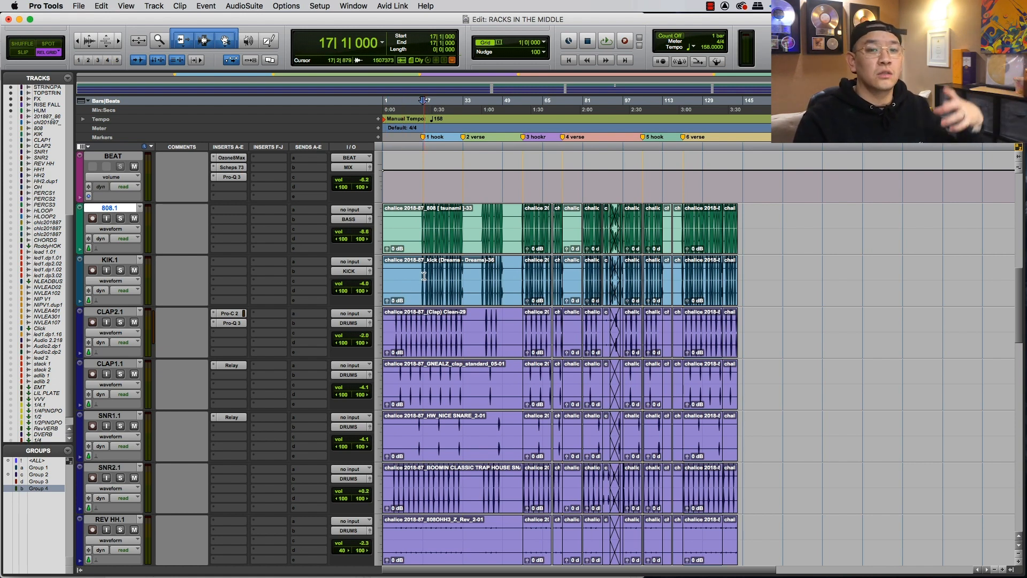
- Select bars 11 to 14 across the clap and snare tracks, then bars 13 to 39 across the music tracks starting at CHOIR
drag(408, 321, 414, 473)
scroll(414, 474, down, 5)
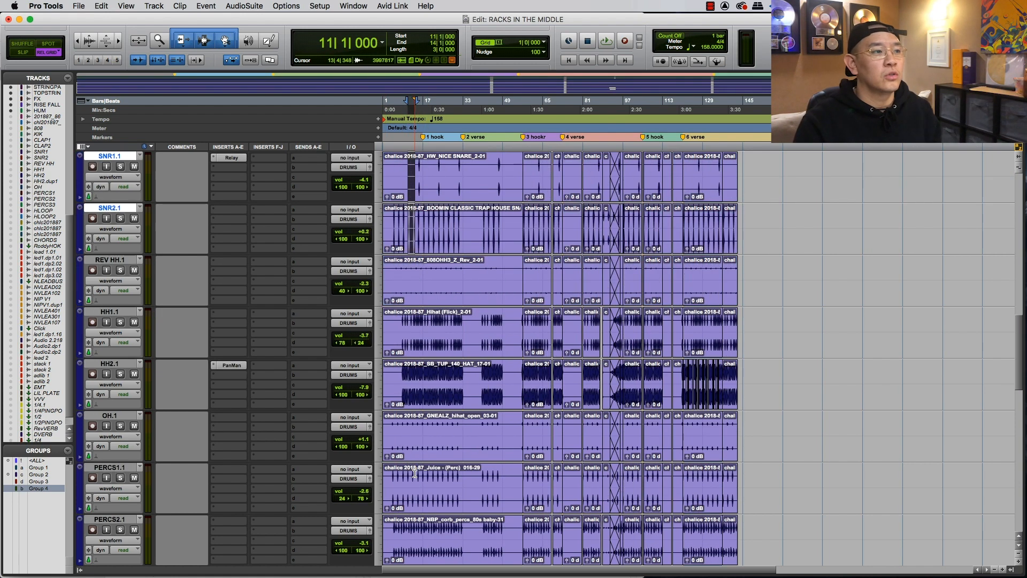
scroll(414, 473, down, 6)
drag(421, 319, 477, 523)
scroll(476, 523, up, 15)
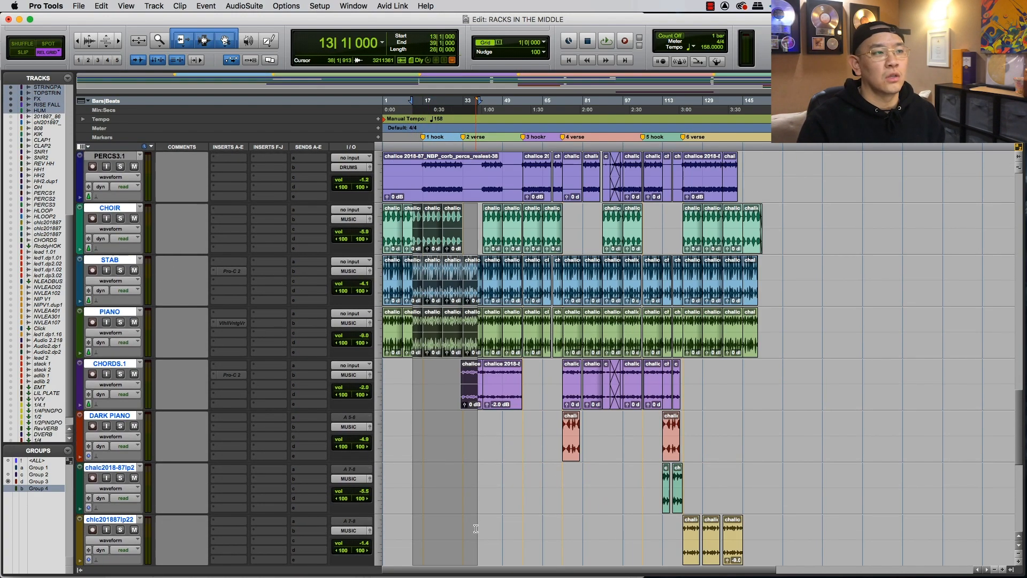
- Place the edit cursor on the SNR1.1 track at bar 17
key(F4)
click(420, 218)
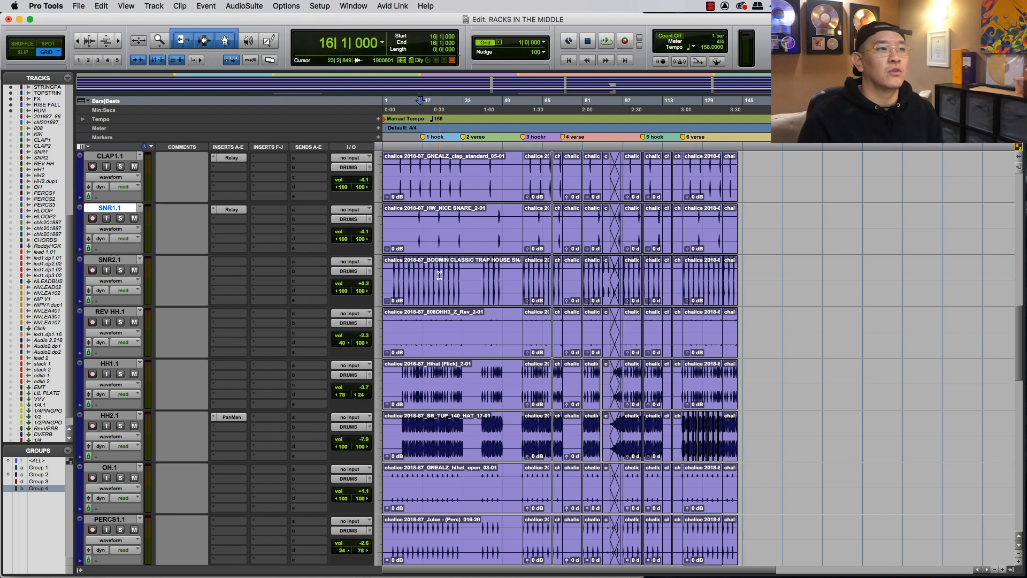
key(F4)
click(423, 220)
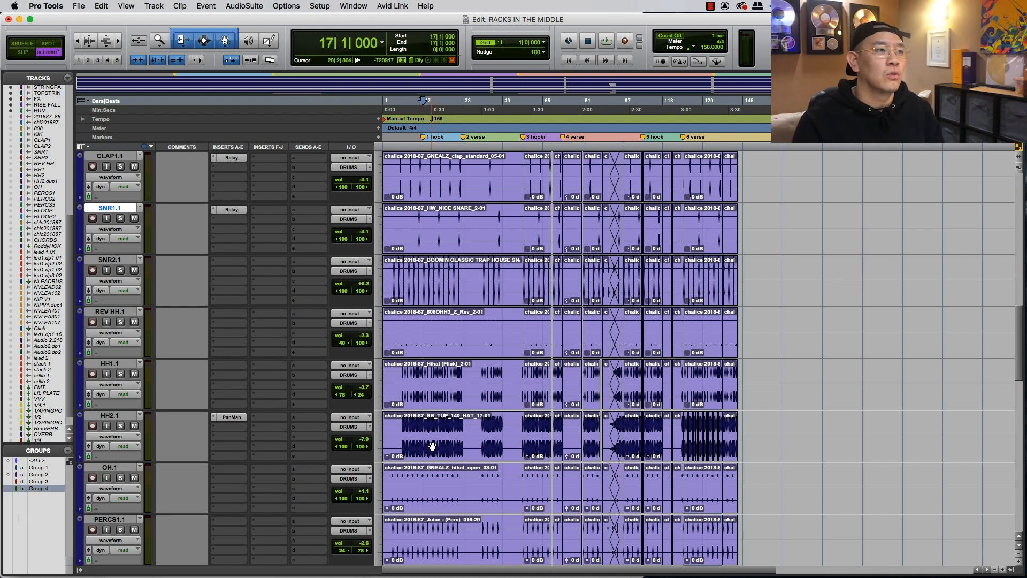
- Examine the Pro-Q 3 equalizer on the BASS HI bus and close its window
scroll(433, 446, up, 4)
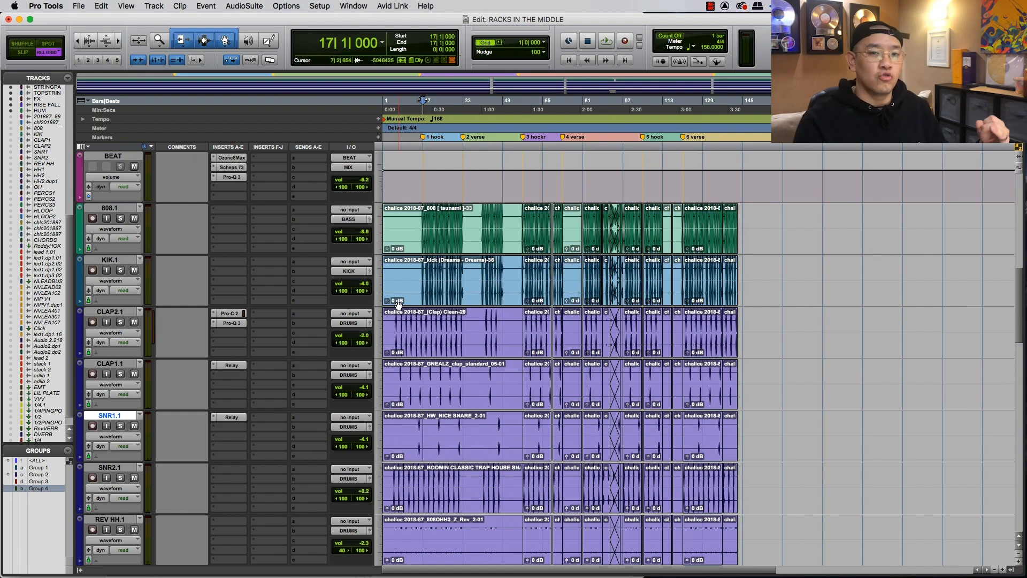
scroll(474, 405, up, 5)
scroll(473, 405, up, 1)
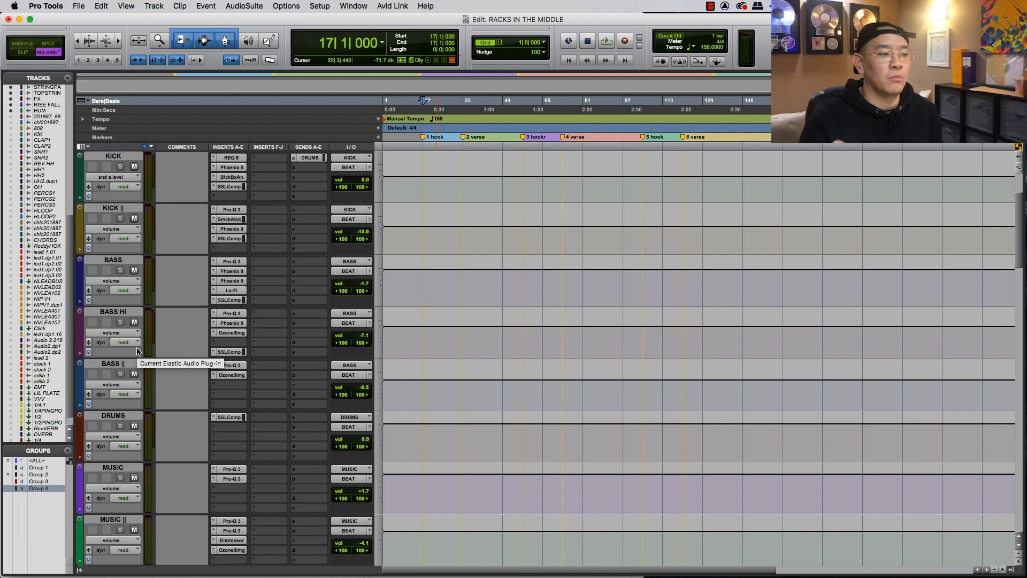
click(231, 313)
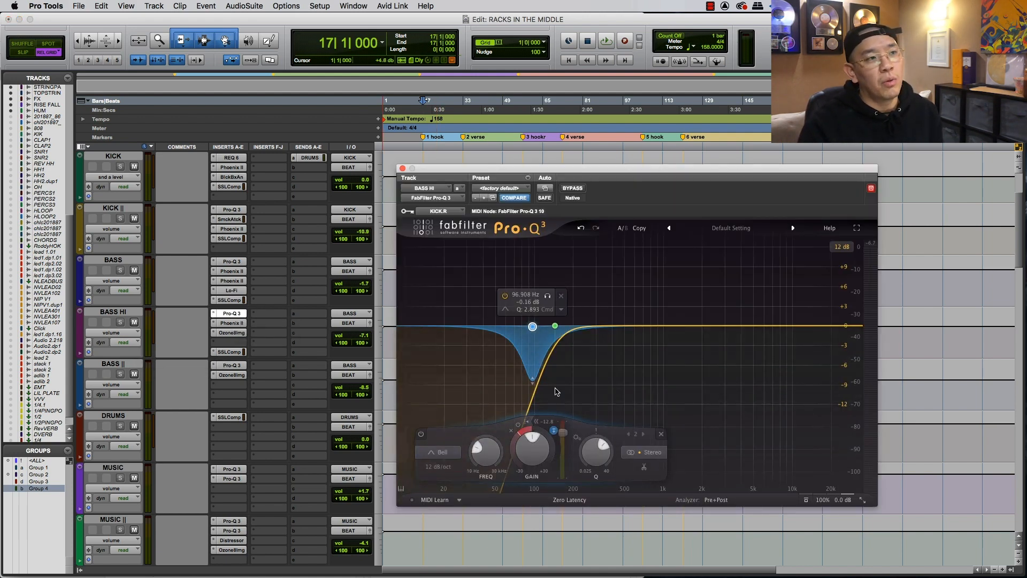
click(402, 168)
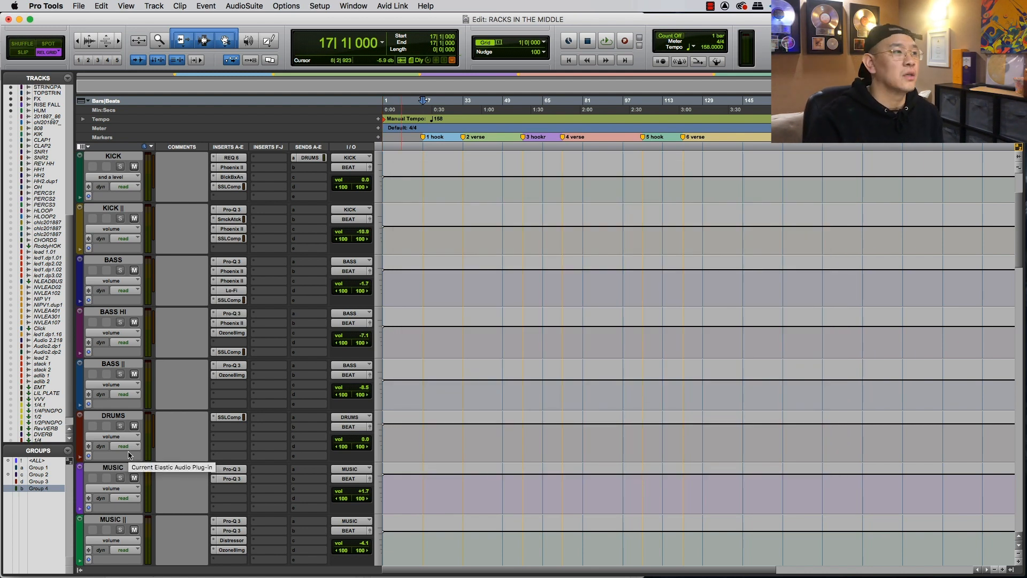
- Step through the BASS ||, DRUMS, MUSIC and MUSIC || bus tracks, selecting each one
click(113, 364)
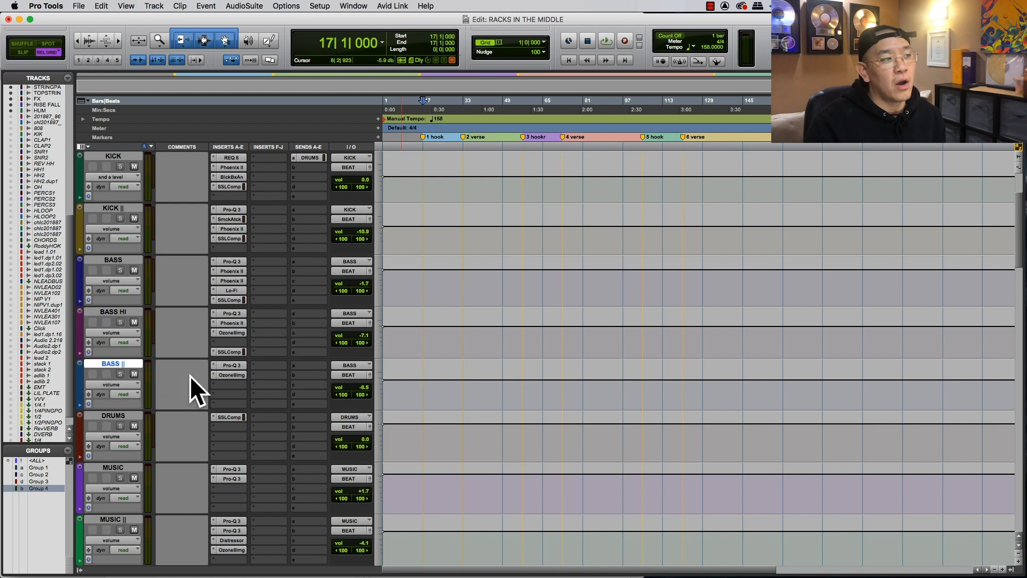
scroll(224, 389, down, 3)
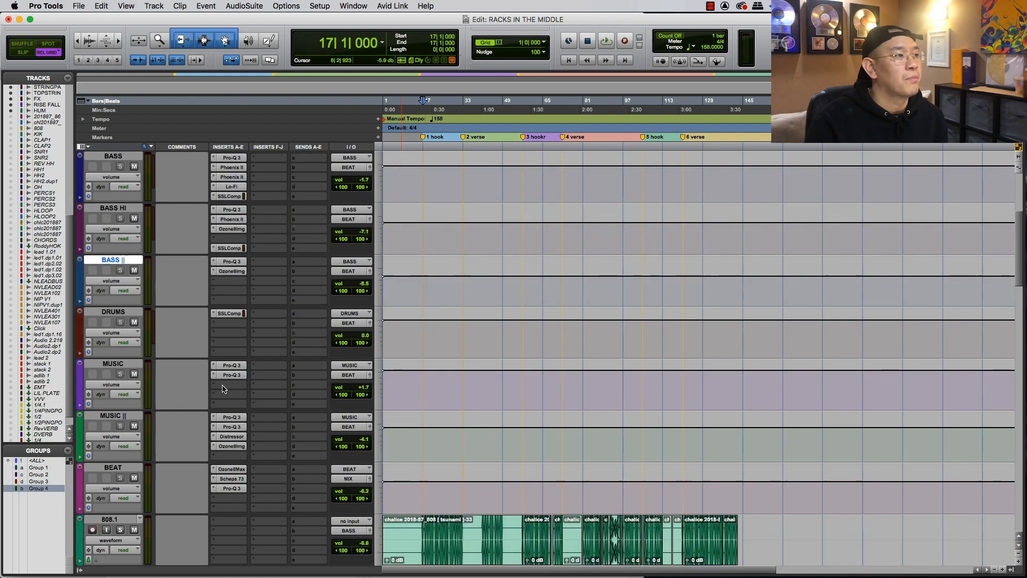
click(107, 311)
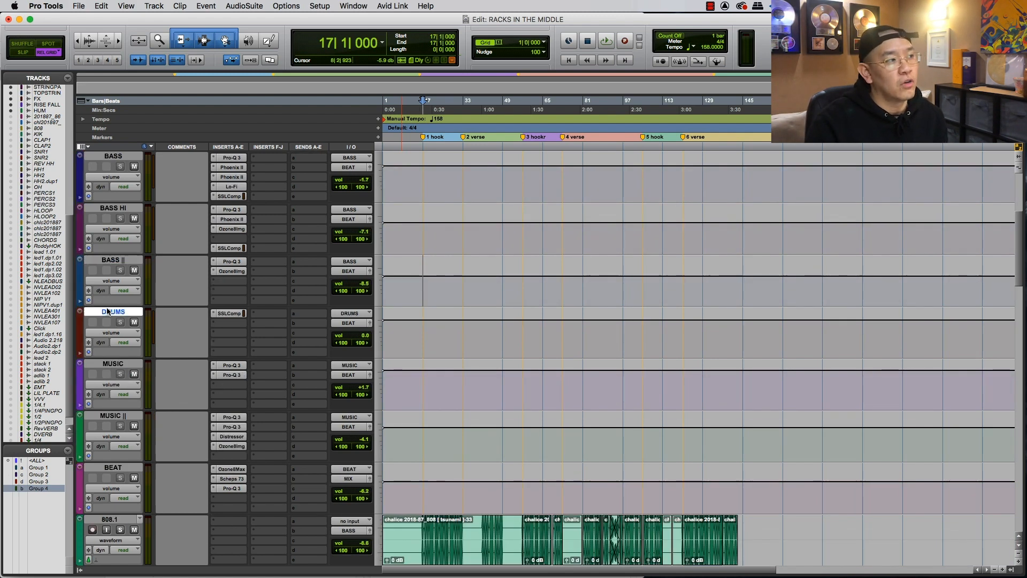
click(107, 365)
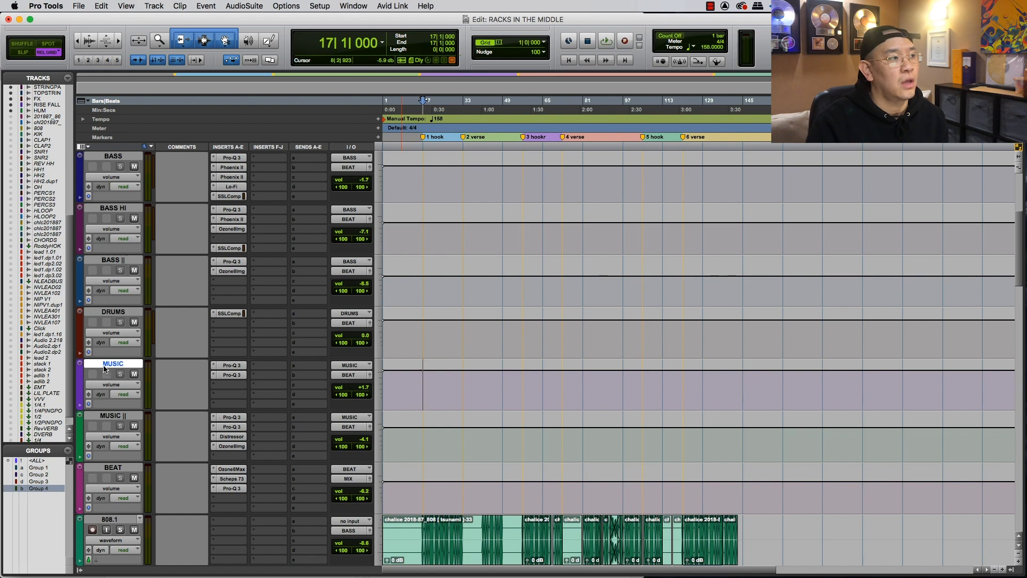
click(102, 417)
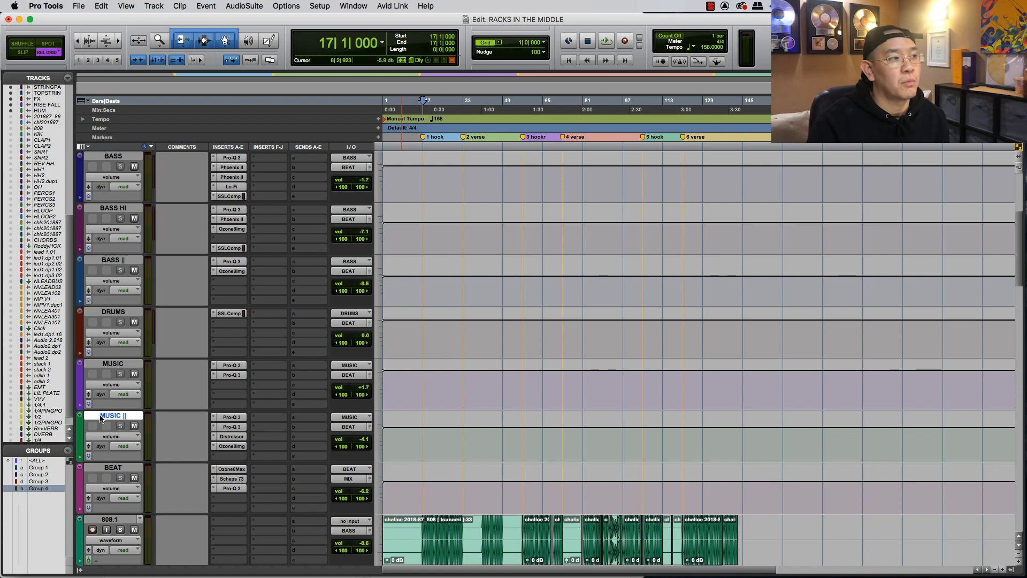
- Check the Ozone Imager insert on the MUSIC || bus, then select the BEAT bus track
click(229, 446)
click(229, 446)
scroll(158, 396, down, 3)
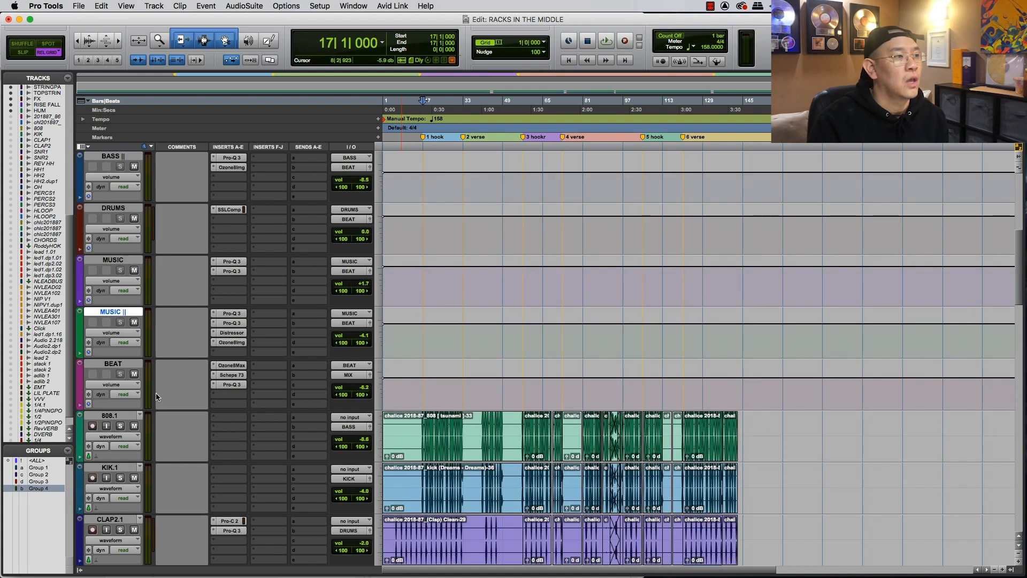
click(115, 364)
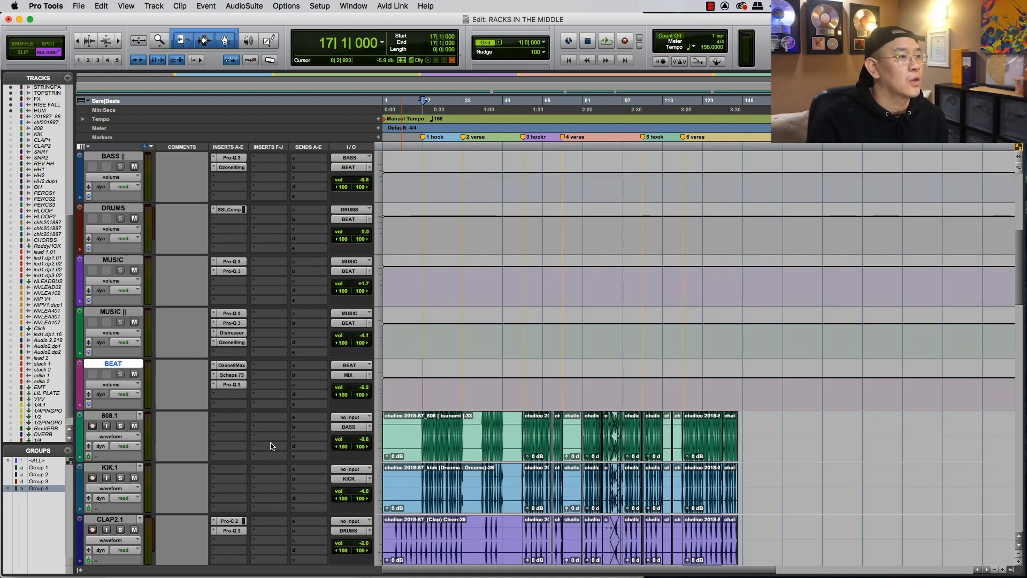
scroll(328, 415, down, 3)
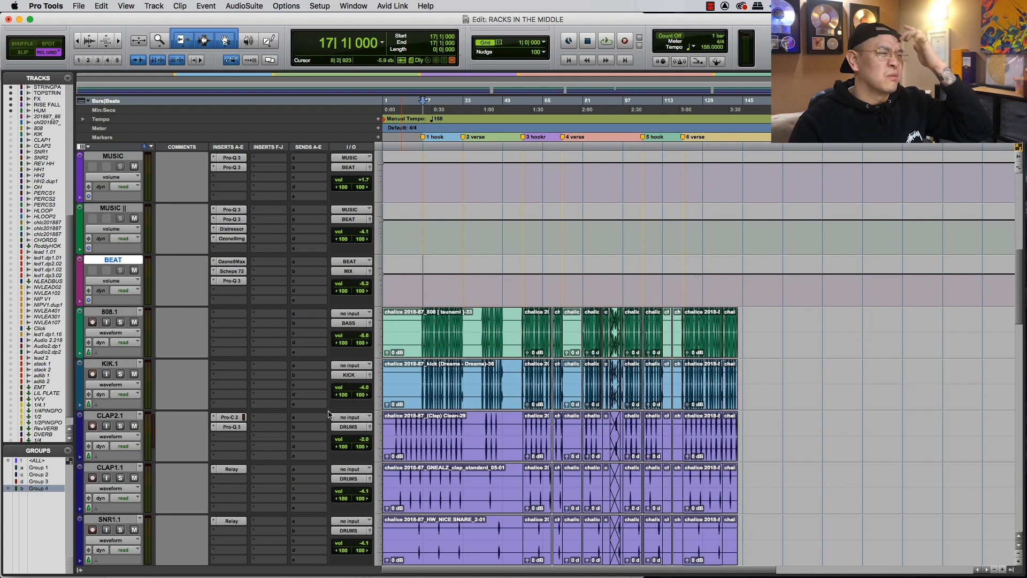
- Place the edit cursor at bar 16 on KIK.1, review the bus routing, and select the MIX.1 track
click(421, 376)
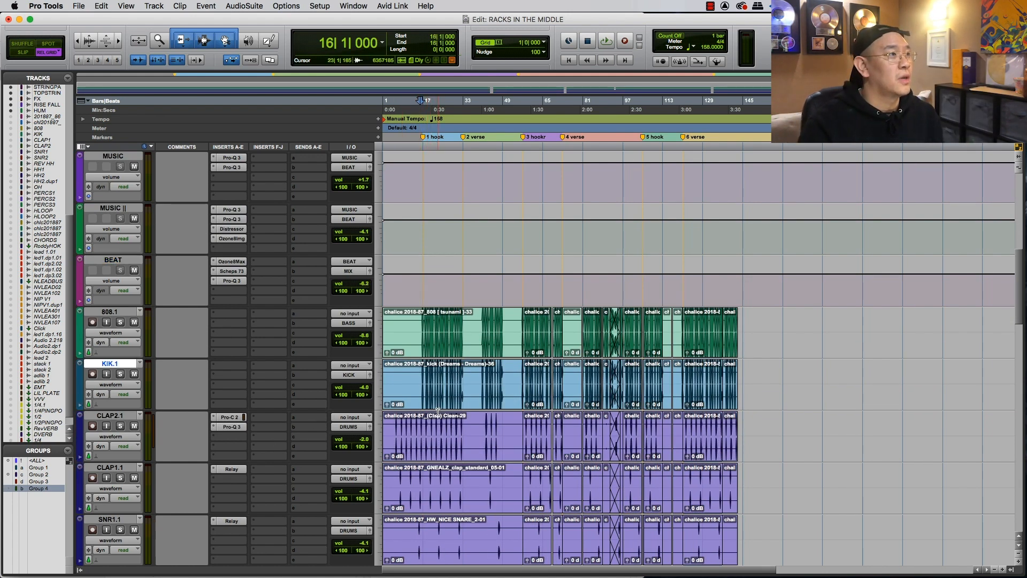
scroll(437, 412, up, 9)
scroll(193, 282, up, 3)
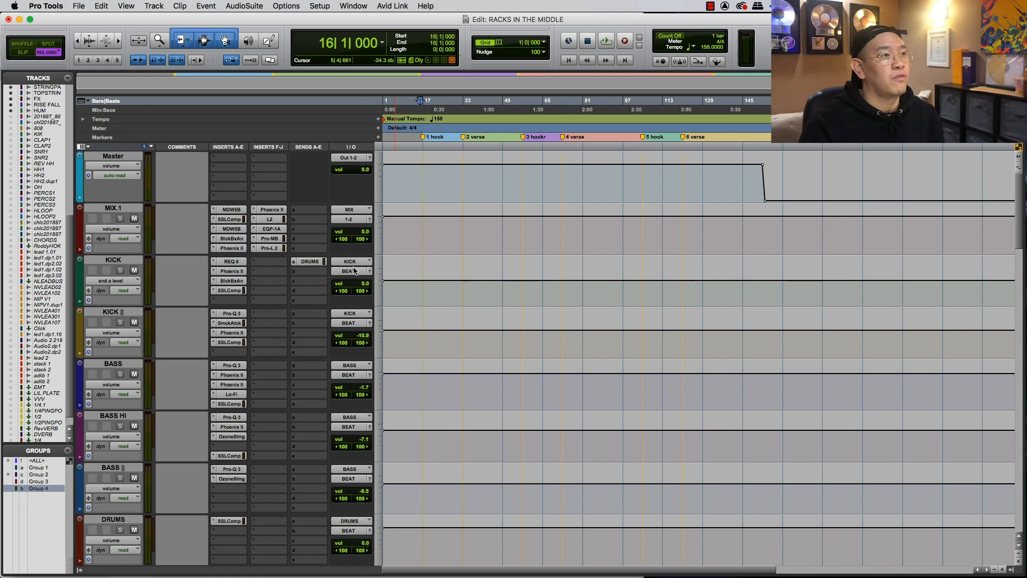
scroll(356, 272, down, 10)
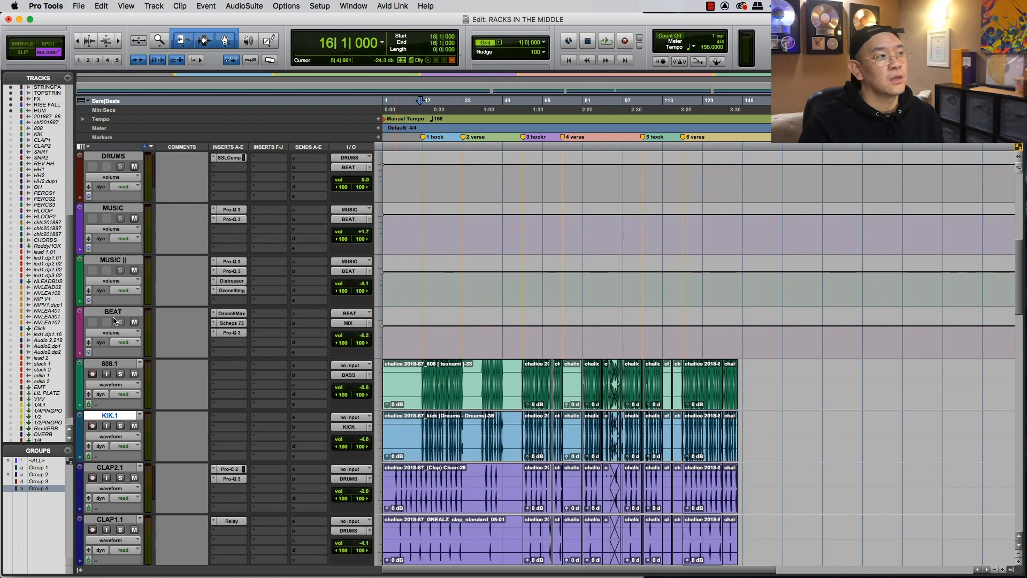
scroll(245, 331, up, 10)
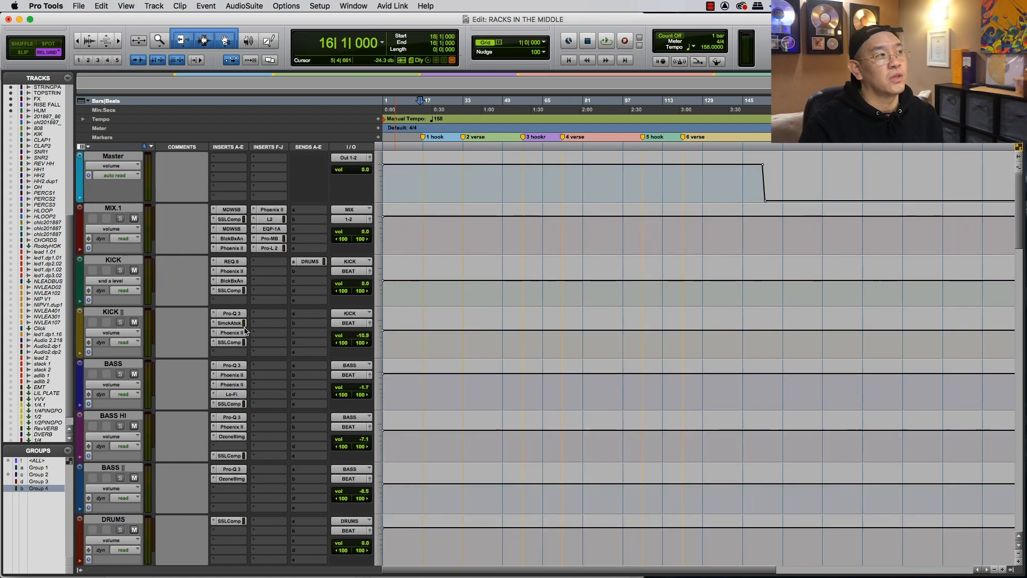
click(109, 209)
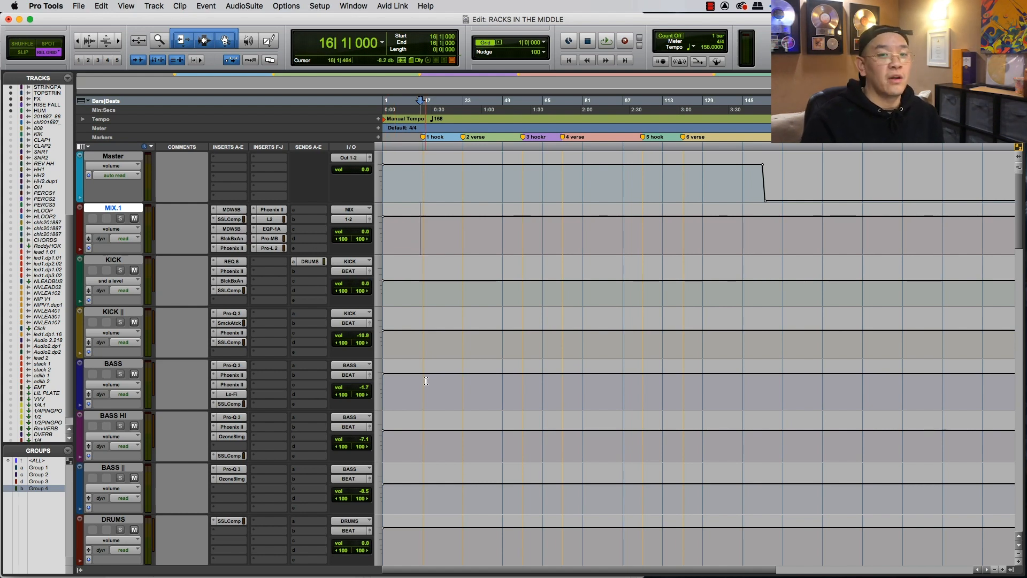
- Play the beat briefly from bar 17 on the 808.1 track, stop, and place the edit cursor at bar 15
scroll(428, 379, down, 7)
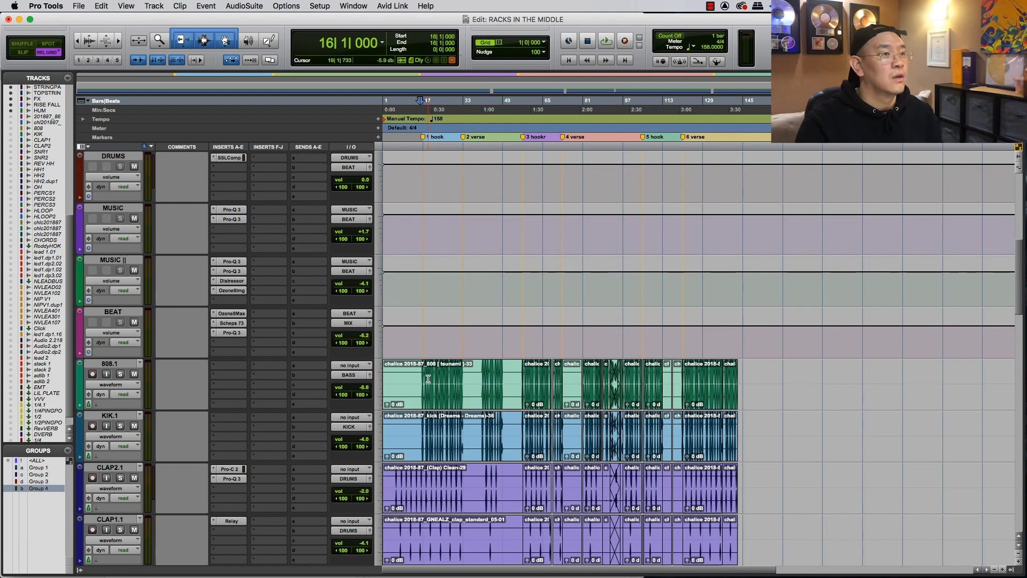
click(423, 376)
key(space)
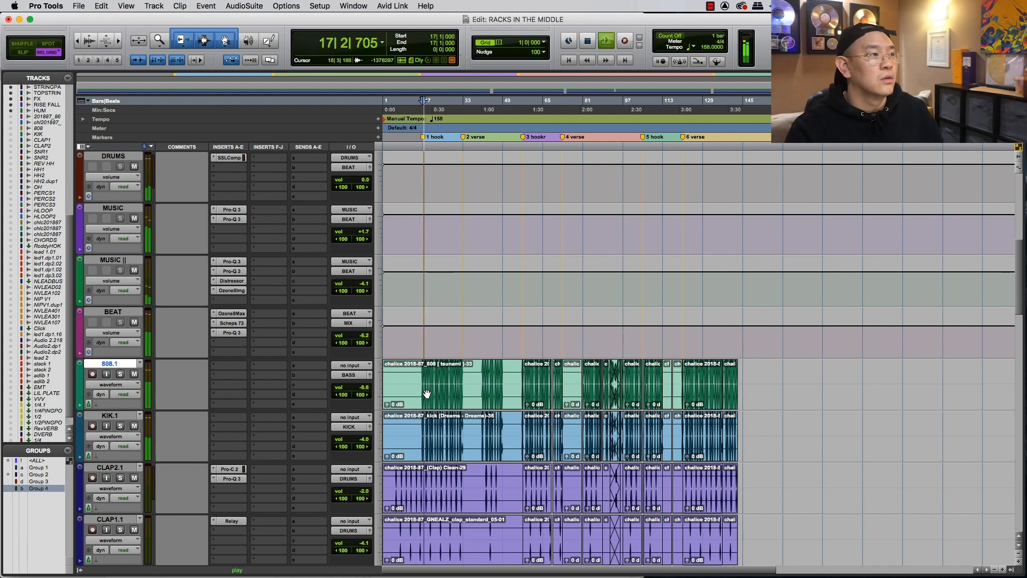
key(space)
click(417, 377)
- Solo the 808.1 track and start playback from bar 17
scroll(418, 377, down, 4)
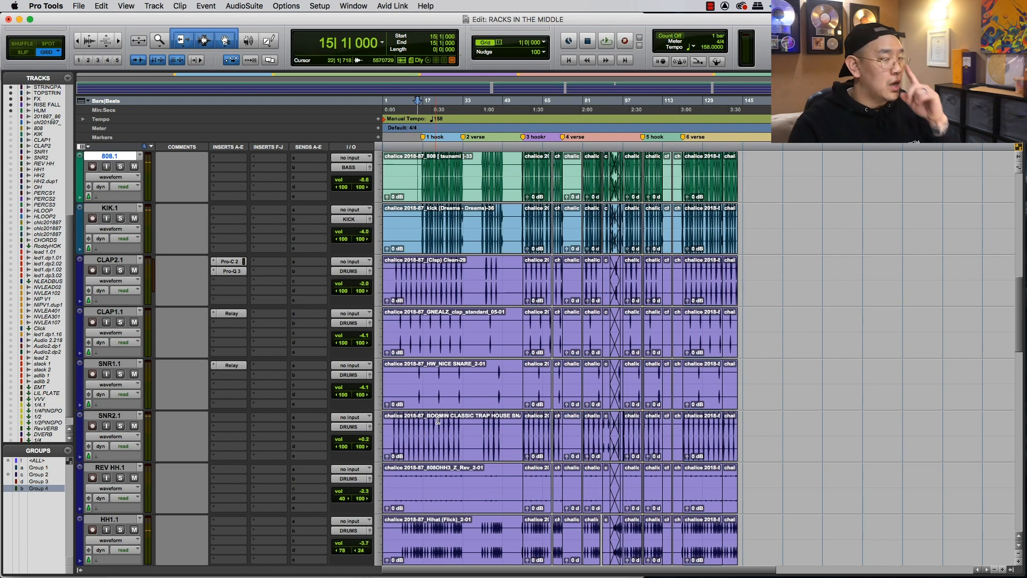
key(super+equal)
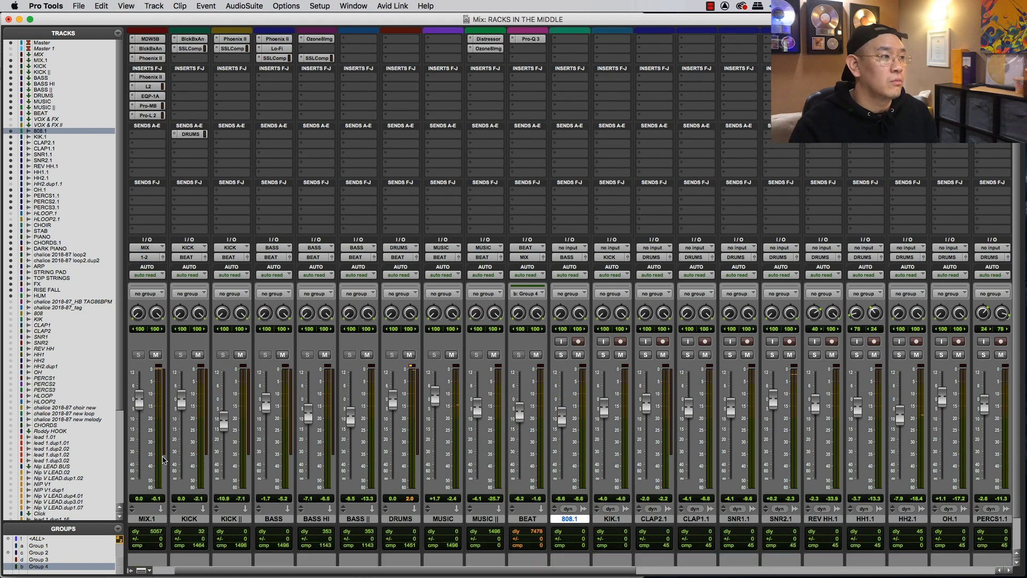
key(super+equal)
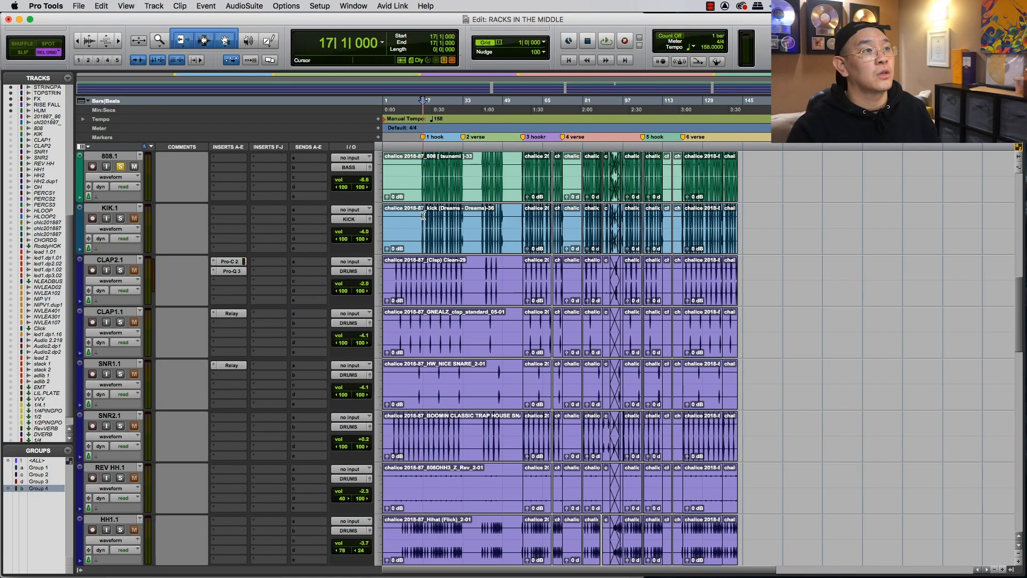
key(space)
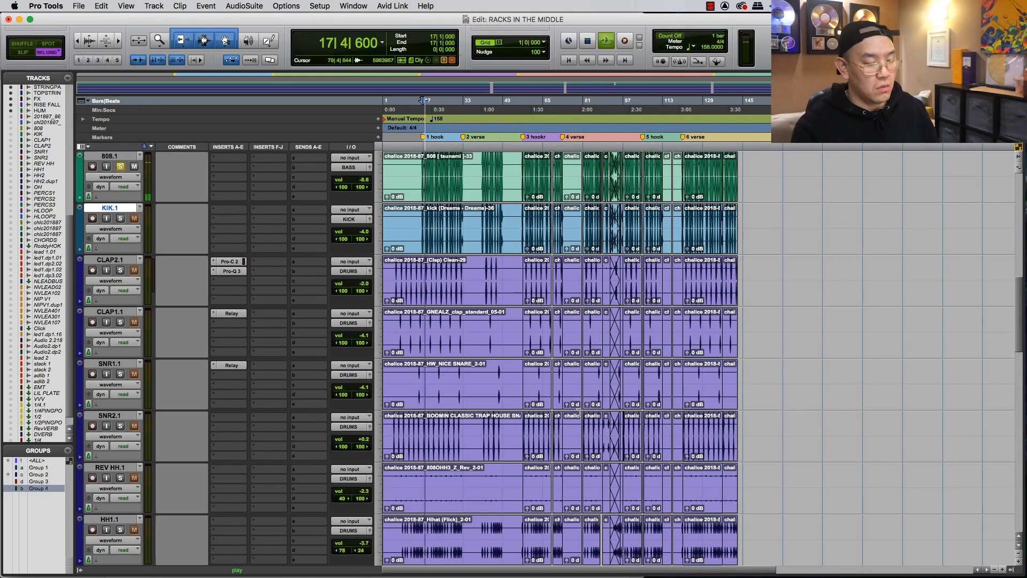
- In the Mix window, solo KIK.1 together with 808.1 and select the 808.1 channel
key(super+equal)
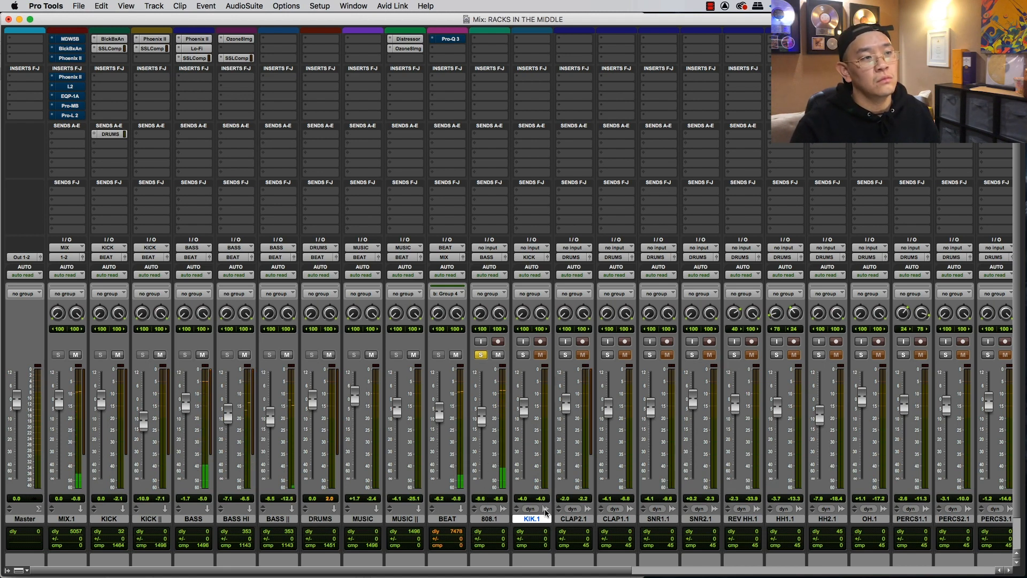
key(shift+s)
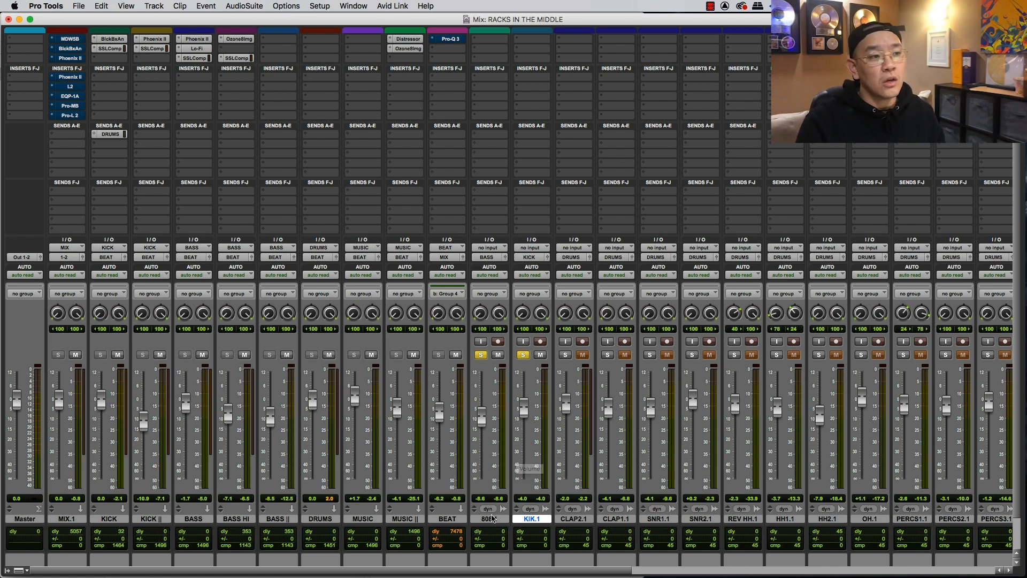
click(491, 518)
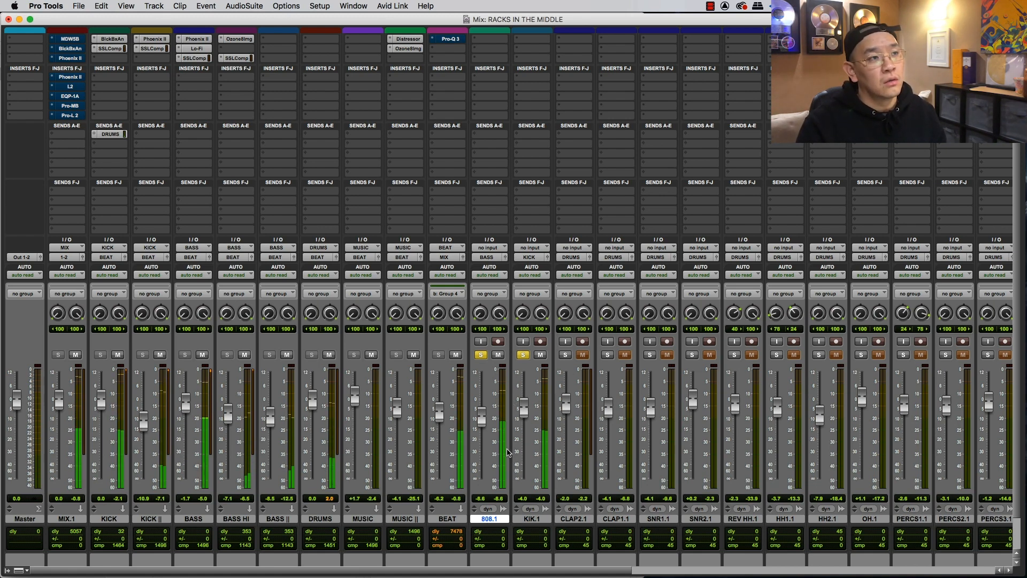
- Add the clap and snare channels CLAP2.1, CLAP1.1, SNR1.1 and SNR2.1 to the solo during playback
scroll(498, 321, up, 2)
scroll(497, 401, down, 4)
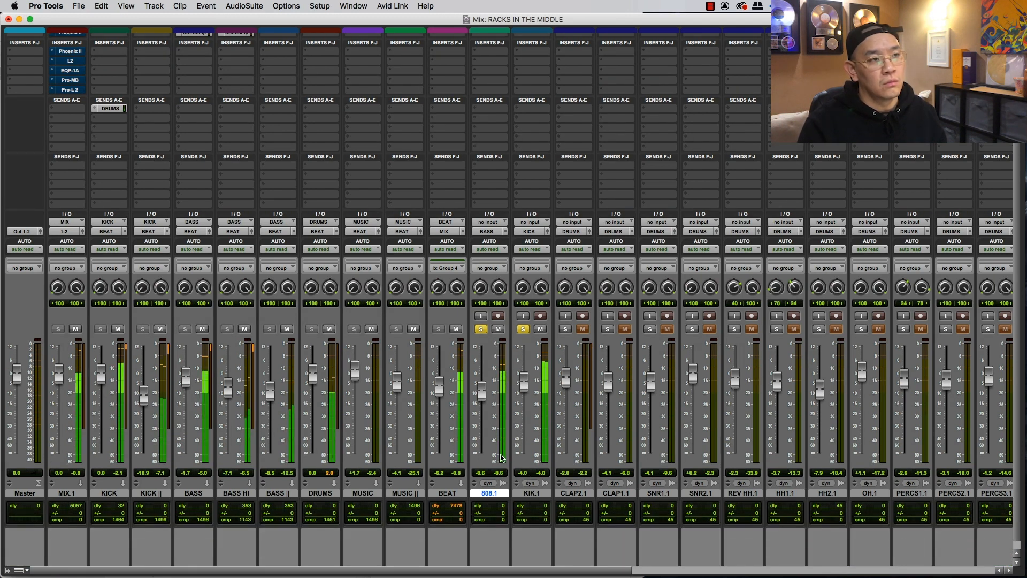
click(565, 329)
click(607, 330)
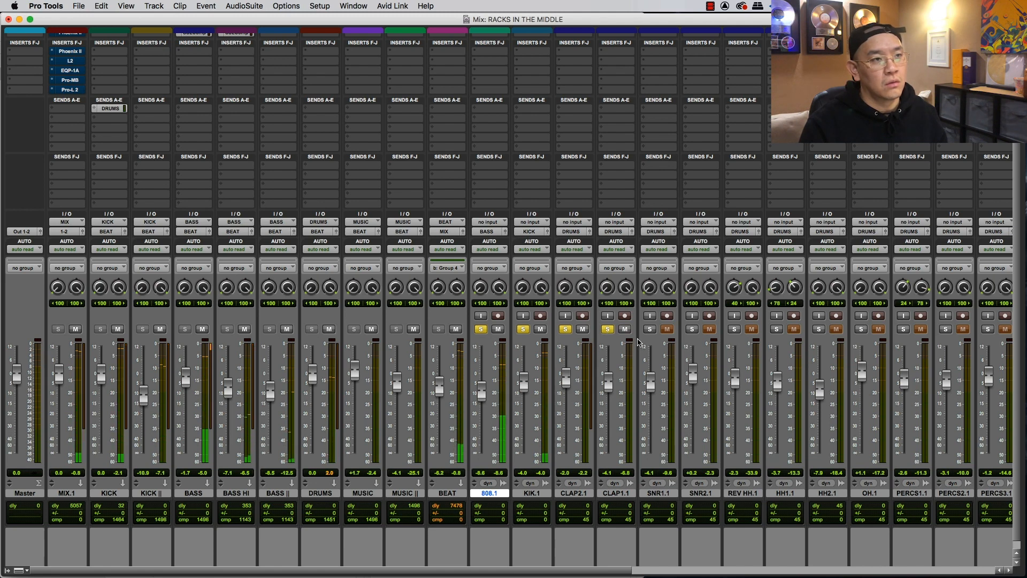
click(651, 329)
click(691, 329)
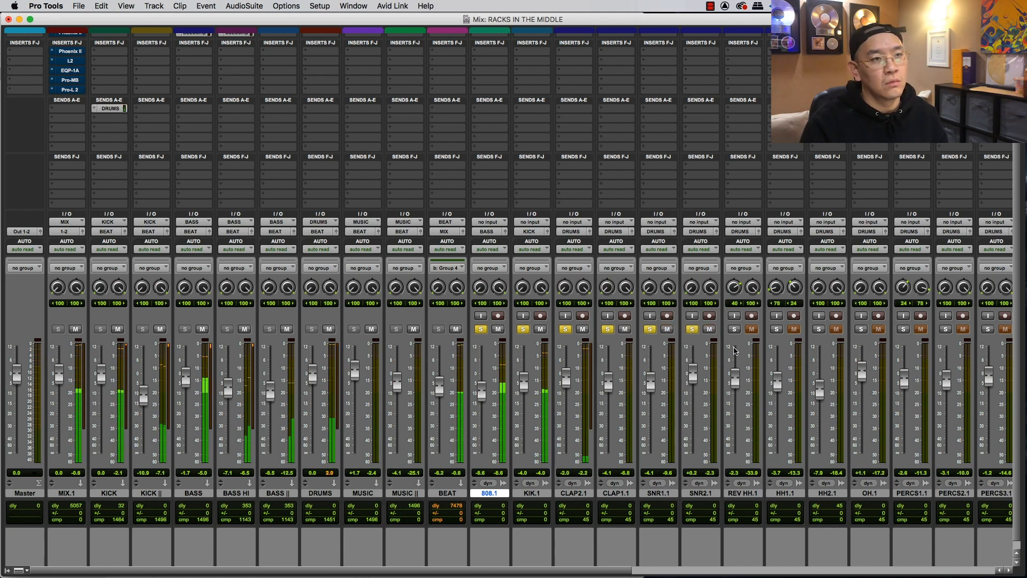
- Add the hi-hat channels REV HH.1, HH1.1 and HH2.1 and the OH.1 channel to the solo
click(734, 329)
click(777, 329)
click(819, 329)
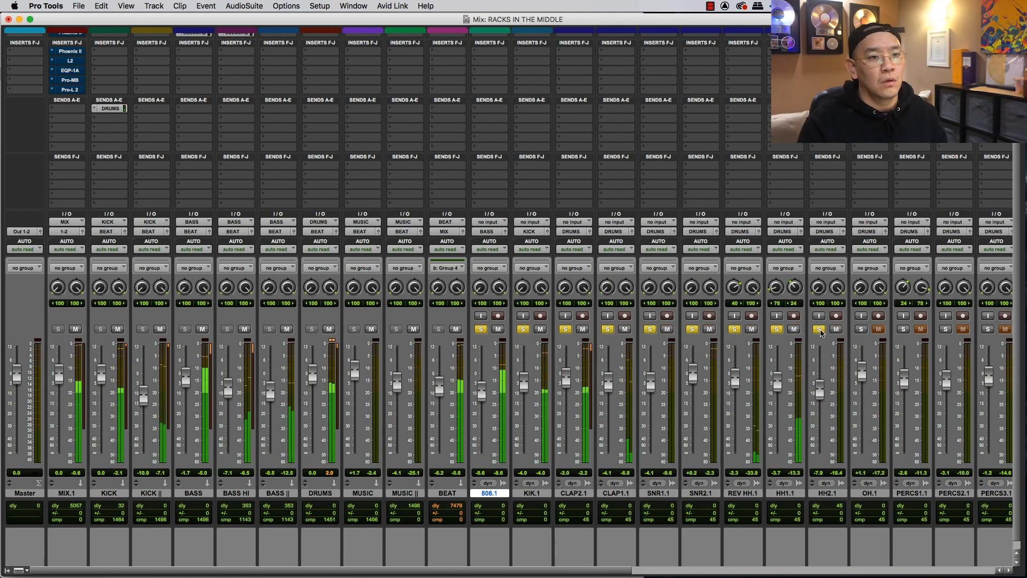
click(861, 329)
- Add the percussion channels PERCS1.1, PERCS2.1 and PERCS3.1 to the solo
scroll(786, 418, right, 2)
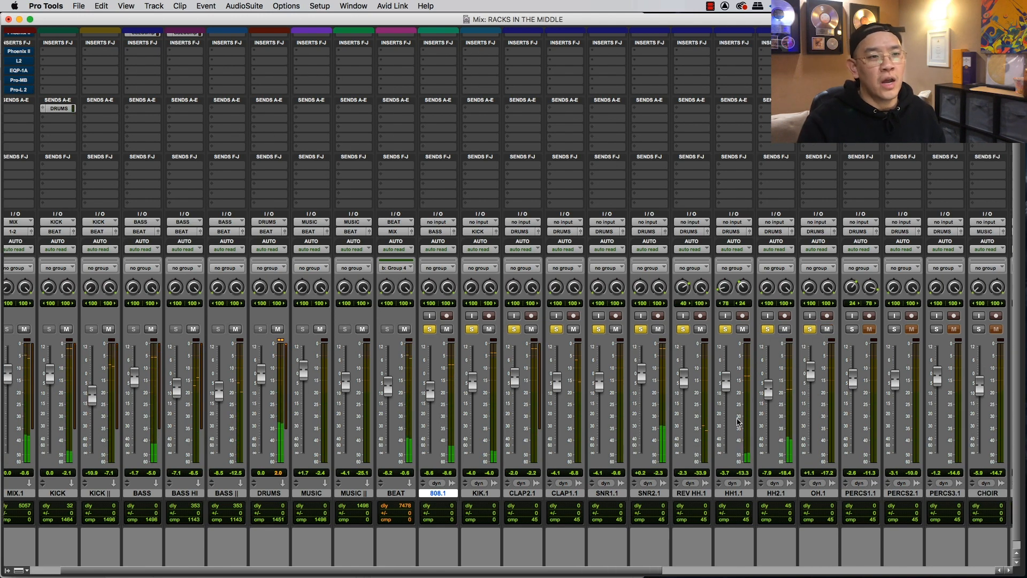
click(851, 329)
click(894, 329)
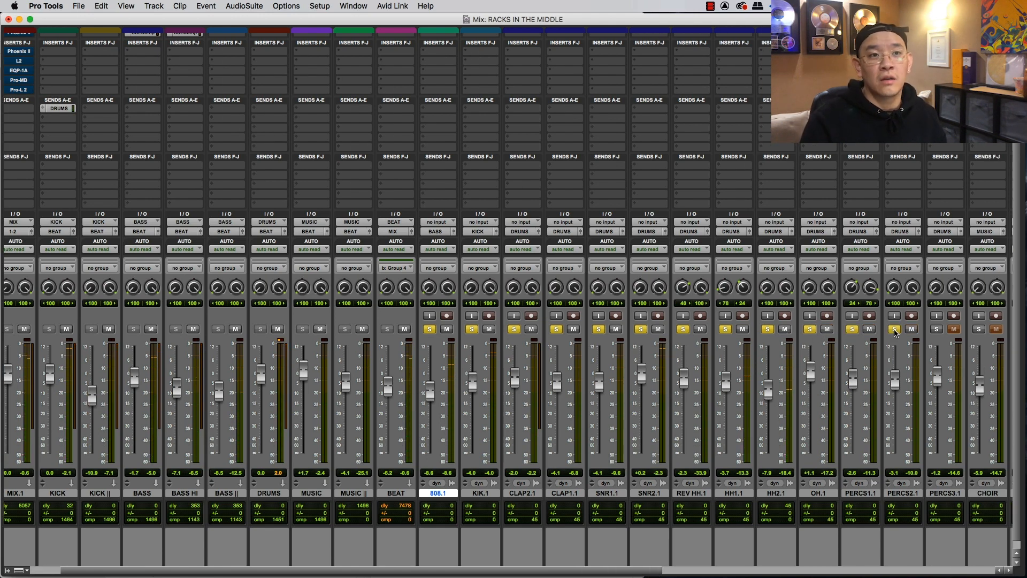
scroll(842, 375, right, 1)
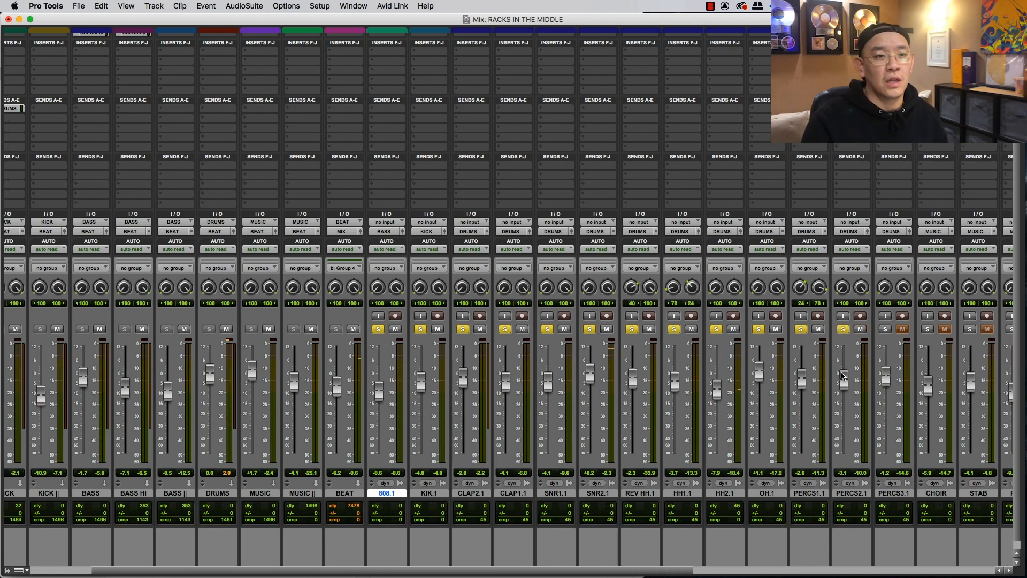
click(885, 329)
scroll(773, 397, right, 1)
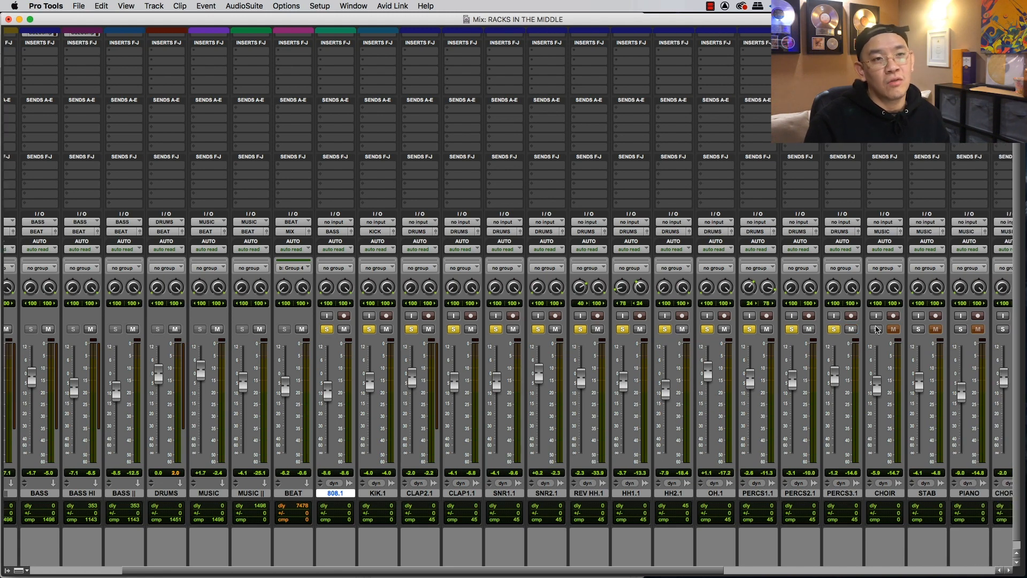
click(877, 329)
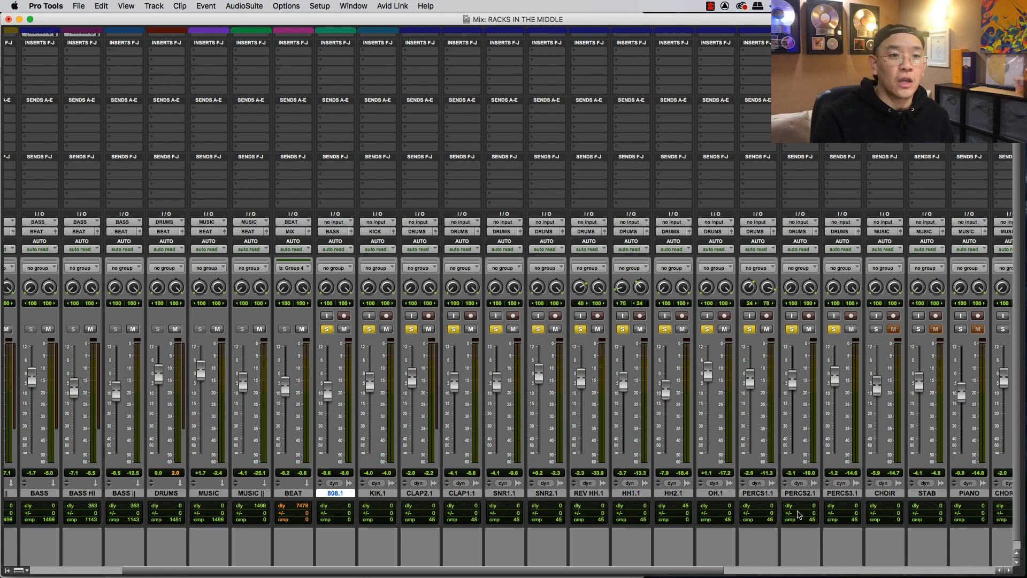
- Select all the soloed channels from 808.1 through PERCS3.1 in the mixer
click(845, 493)
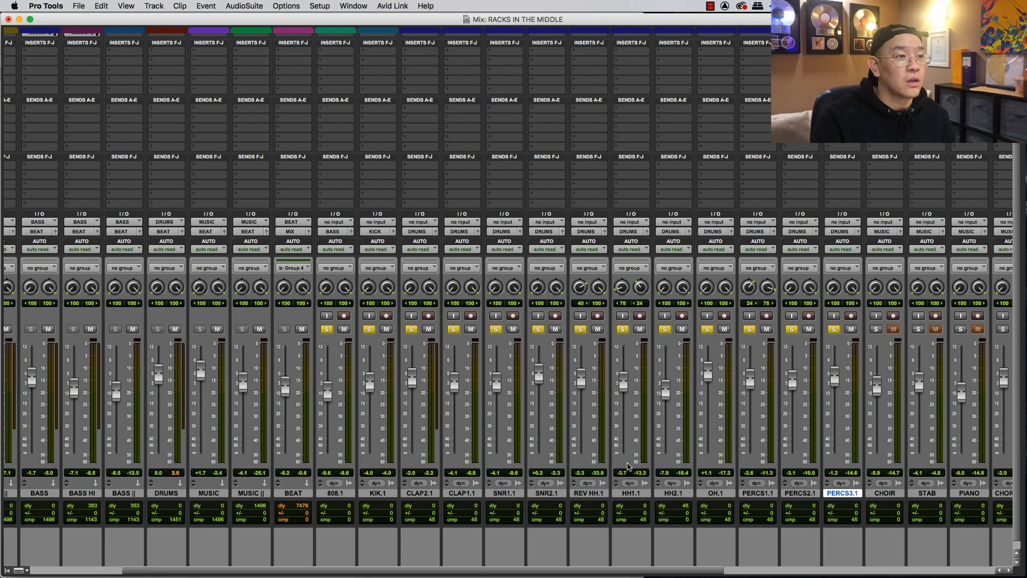
shift+click(341, 493)
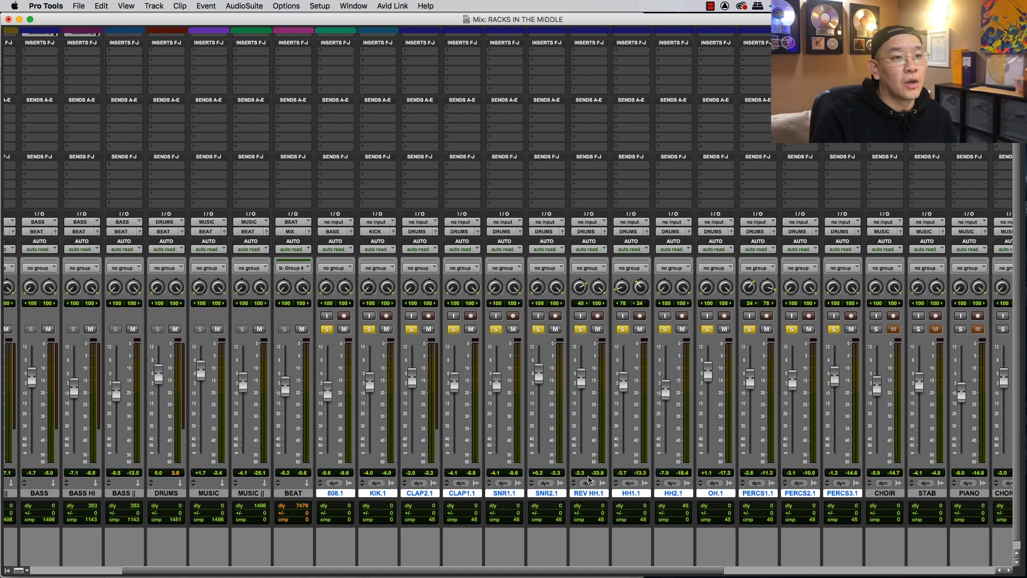
scroll(589, 478, right, 3)
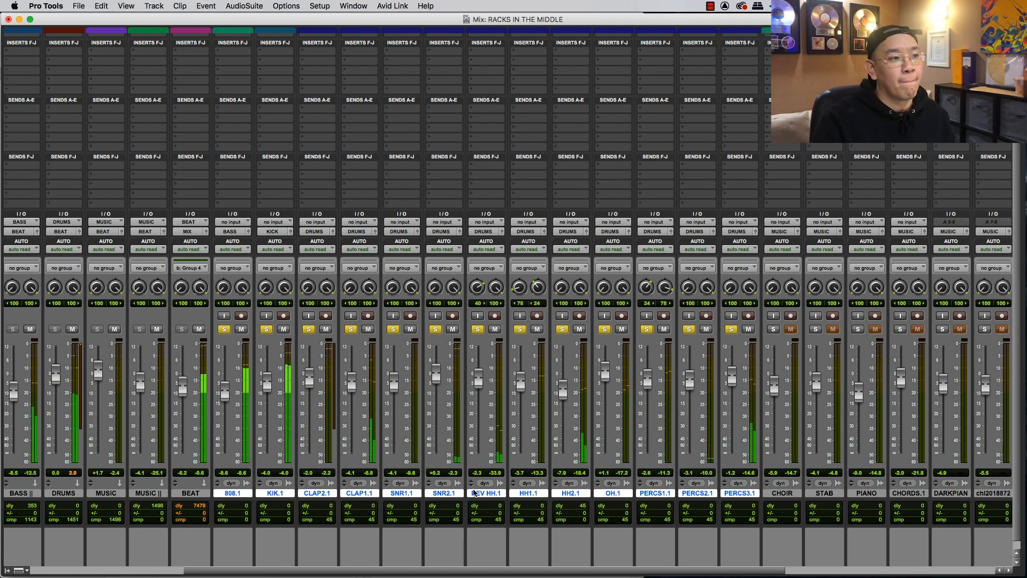
- Examine the panning in the Relay inserts on CLAP1.1 and SNR1.1, stop playback, and close the plug-in window
scroll(471, 494, up, 3)
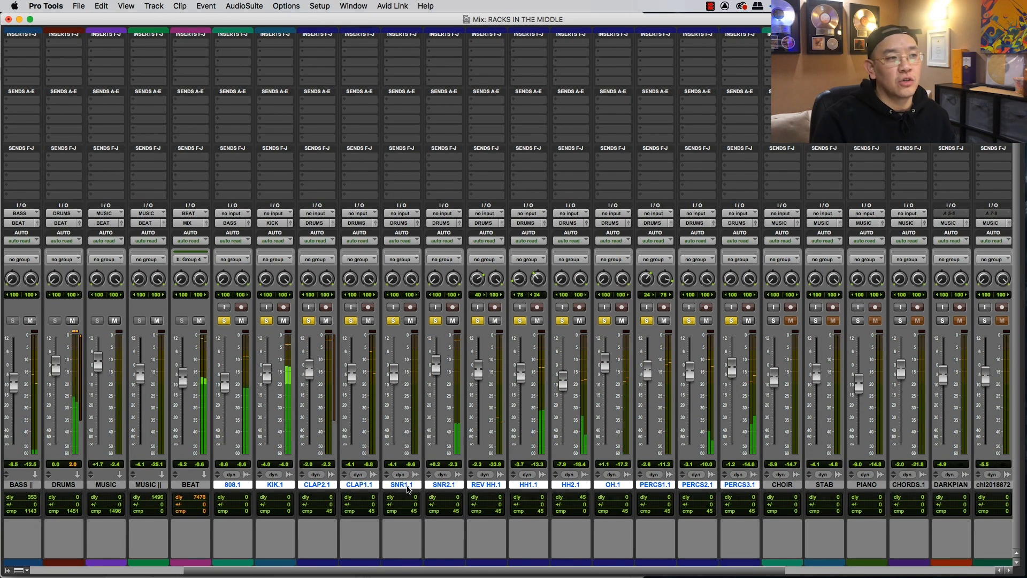
scroll(409, 503, down, 2)
scroll(412, 48, up, 2)
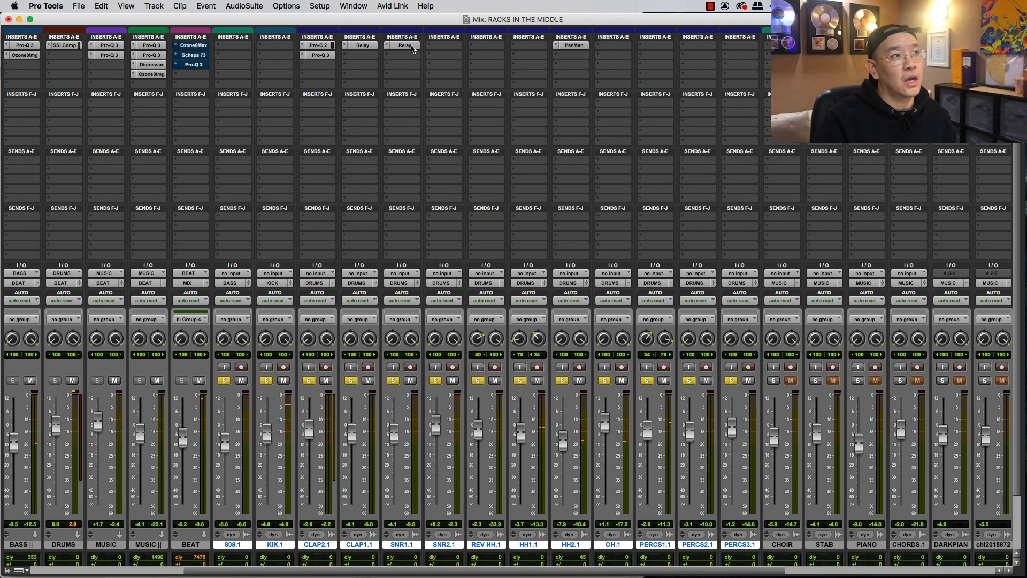
click(365, 56)
click(340, 45)
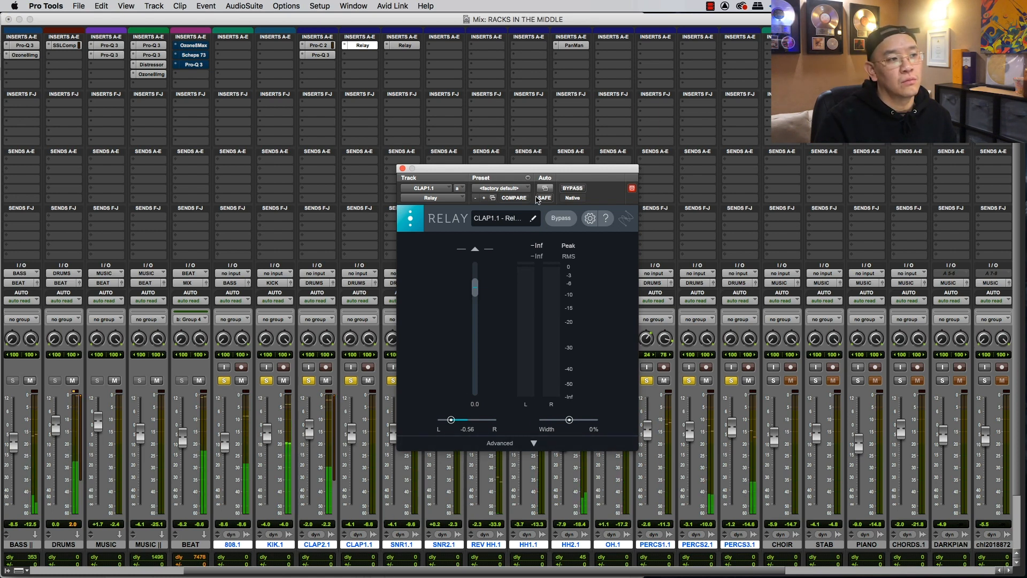
drag(518, 171, 750, 121)
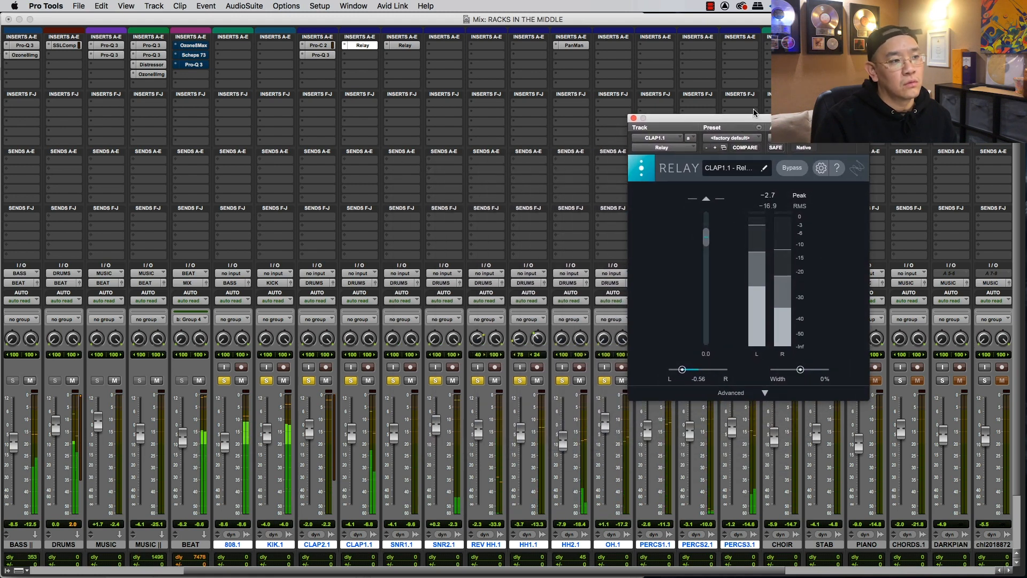
key(space)
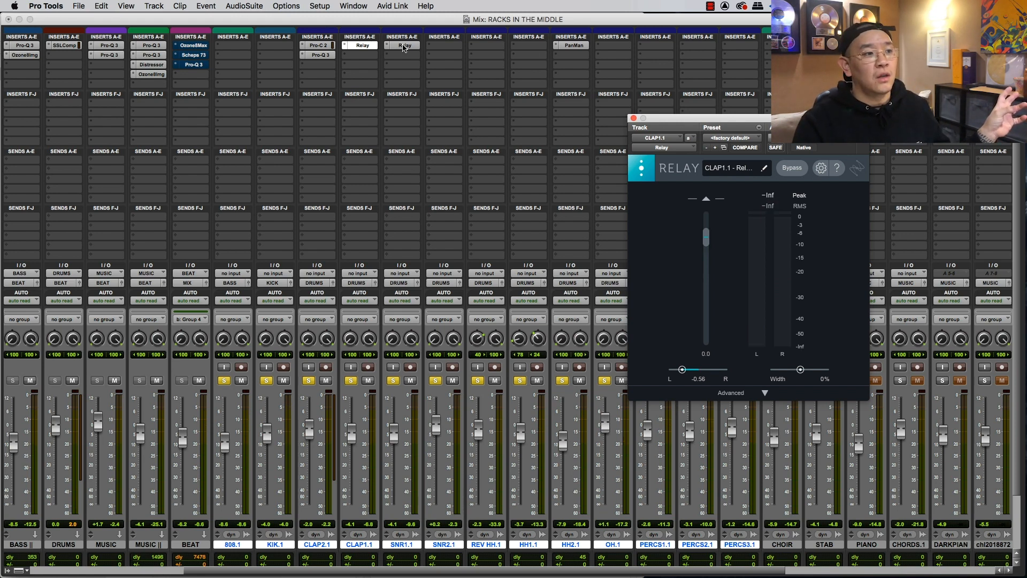
click(404, 46)
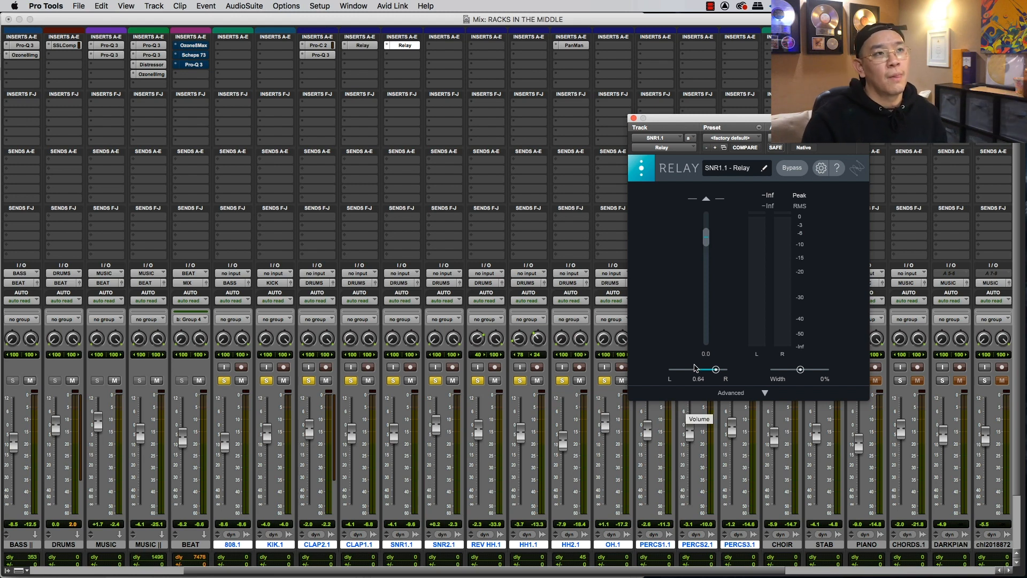
click(634, 119)
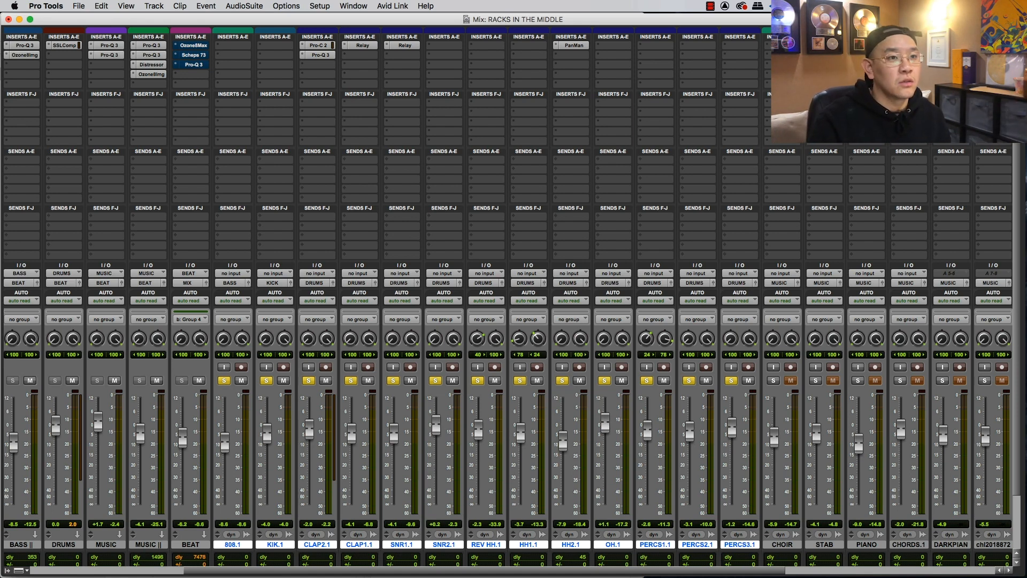
- Clear the solo from the selected 808.1 through PERCS3.1 channels and stop playback
super+click(774, 381)
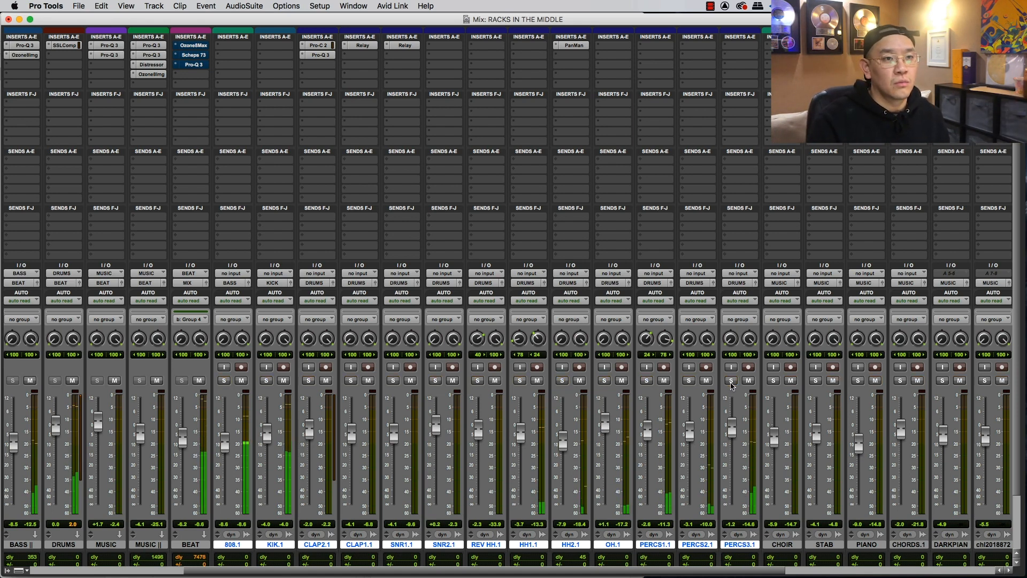
click(775, 381)
key(space)
- Select the music channels from CHOIR through HUM, solo them all together, and start playback
click(776, 547)
scroll(776, 548, right, 8)
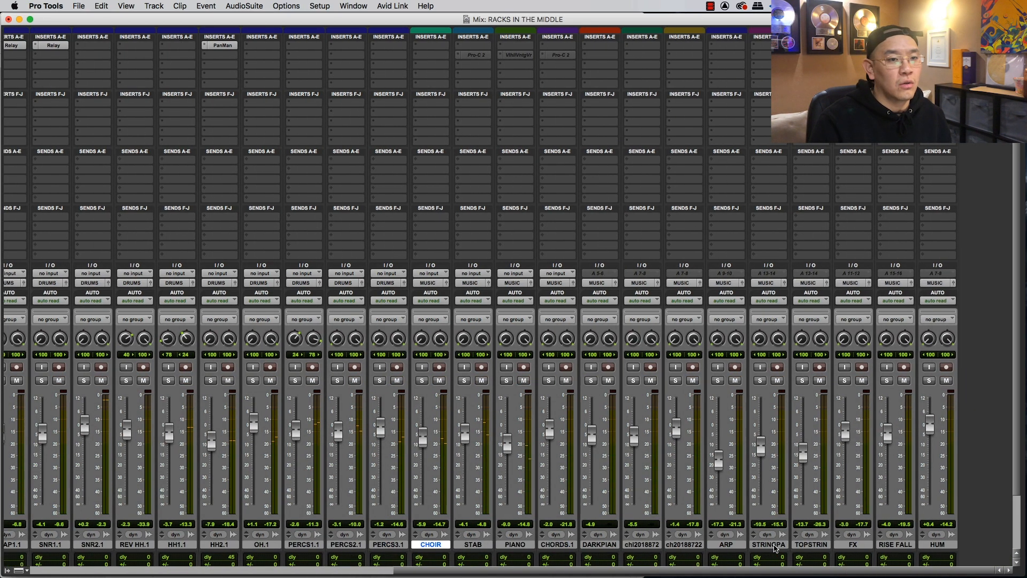
shift+click(950, 545)
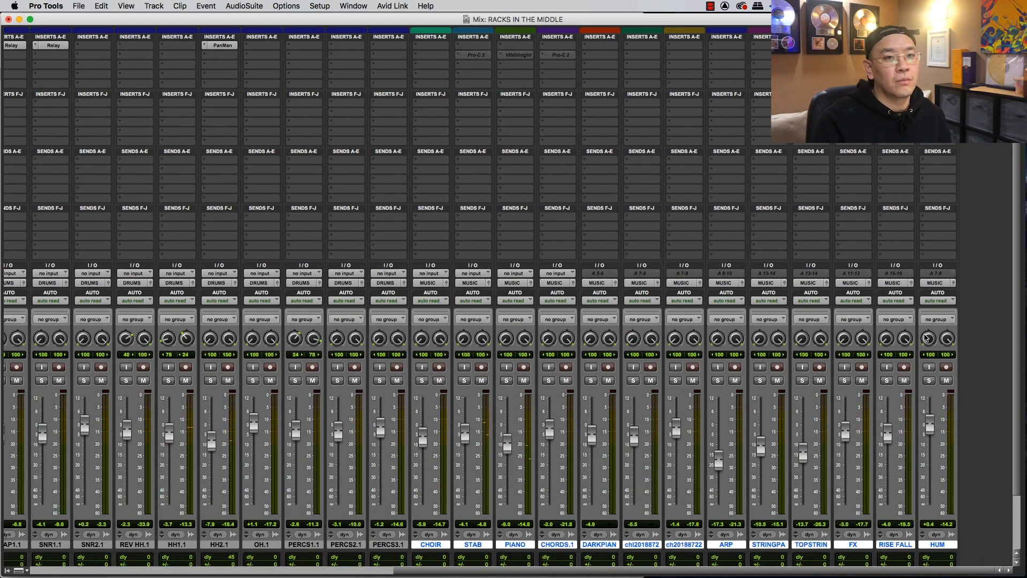
click(930, 380)
key(space)
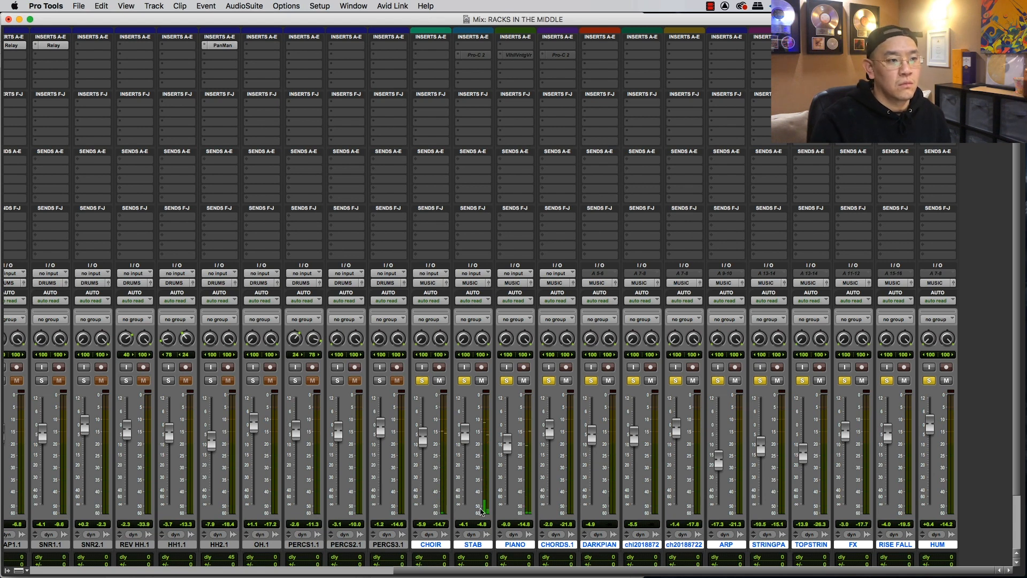
- Play the soloed music tracks from bar 18 in the Edit window and review their clips along the timeline
key(super+equal)
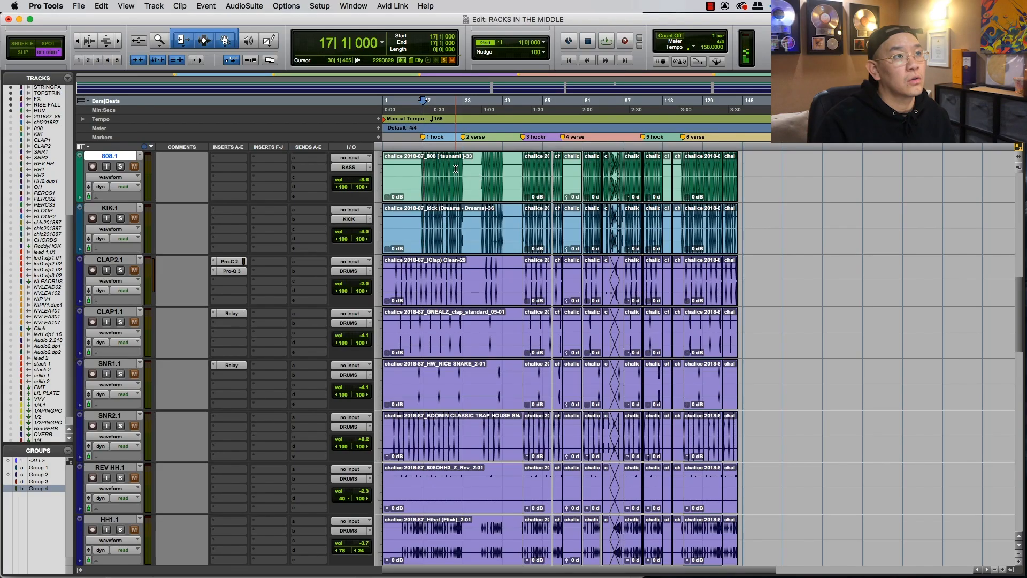
click(463, 169)
click(426, 265)
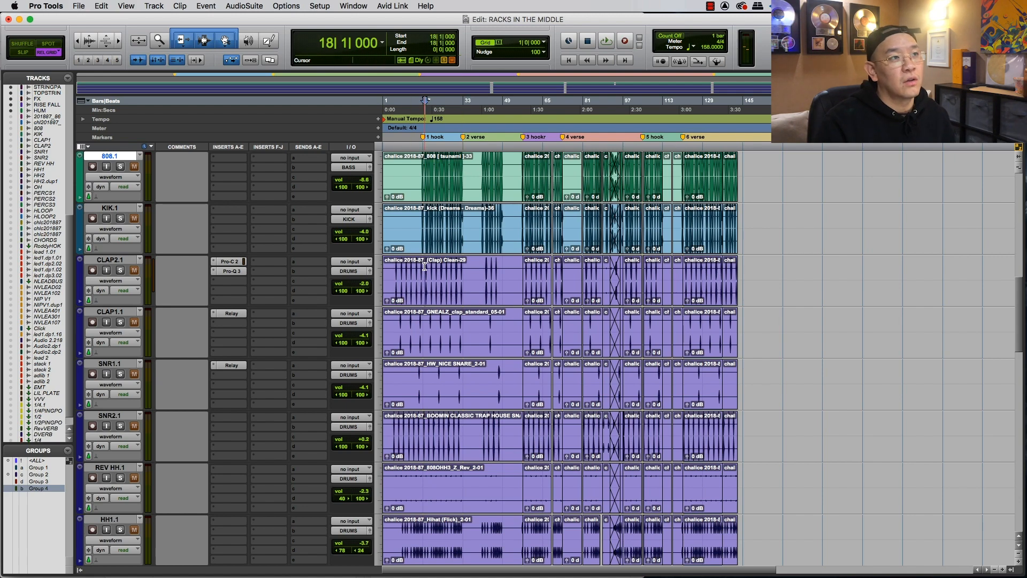
key(space)
scroll(534, 404, down, 10)
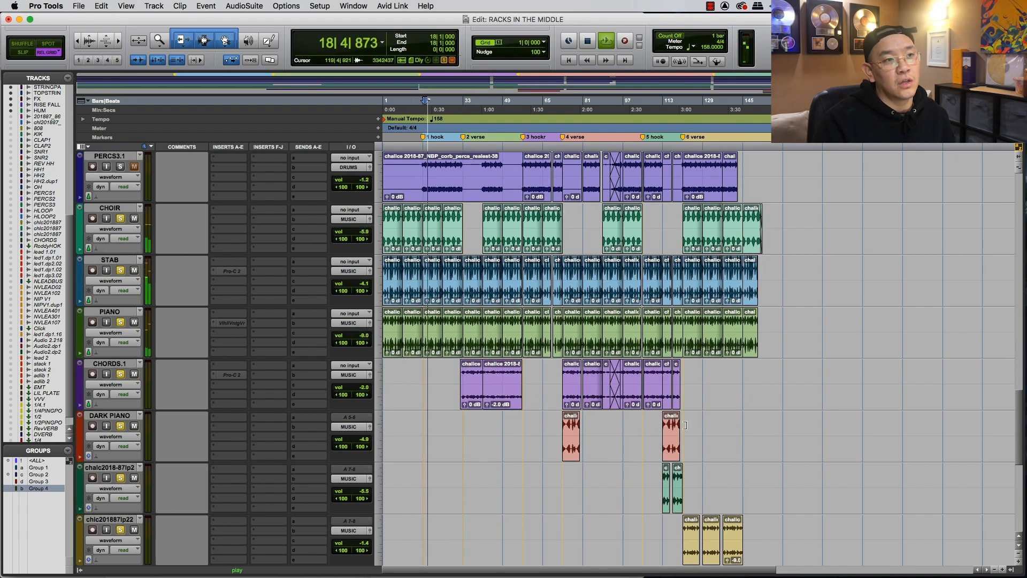
- Select the ARP track's clips starting at bar 121 and play the soloed music tracks from there, stopping after a brief listen
key(space)
scroll(530, 390, down, 3)
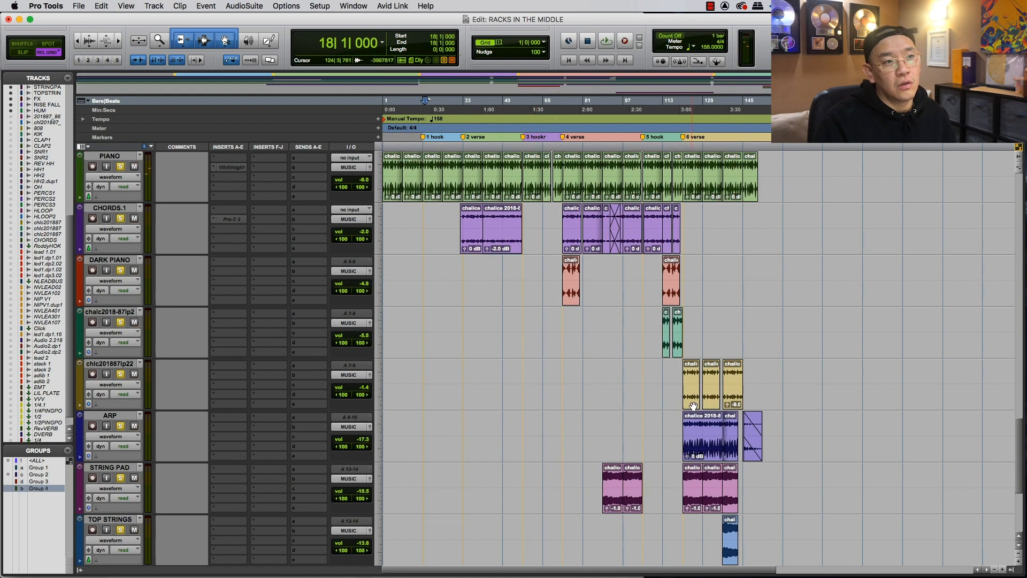
double_click(681, 373)
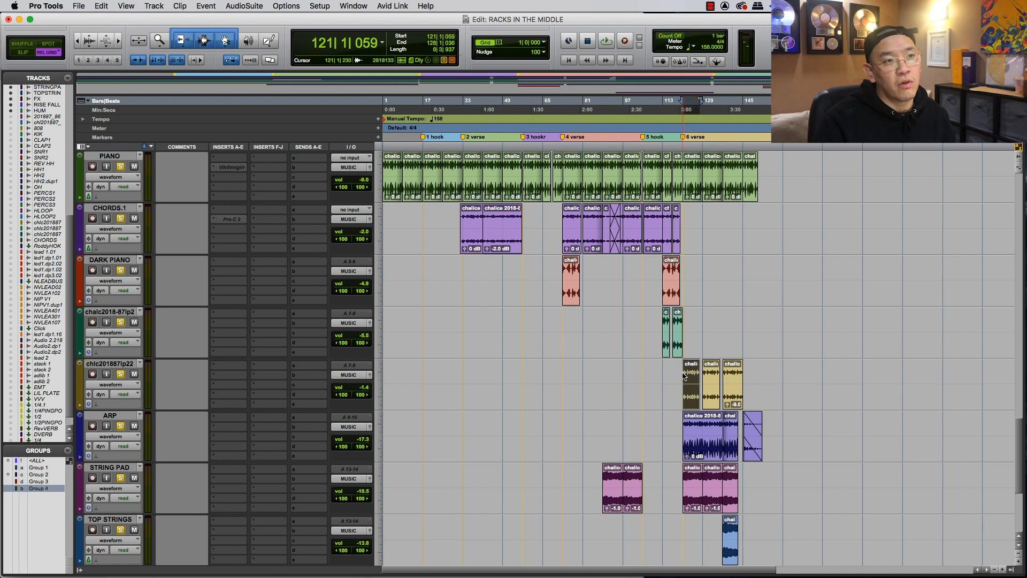
triple_click(697, 428)
key(space)
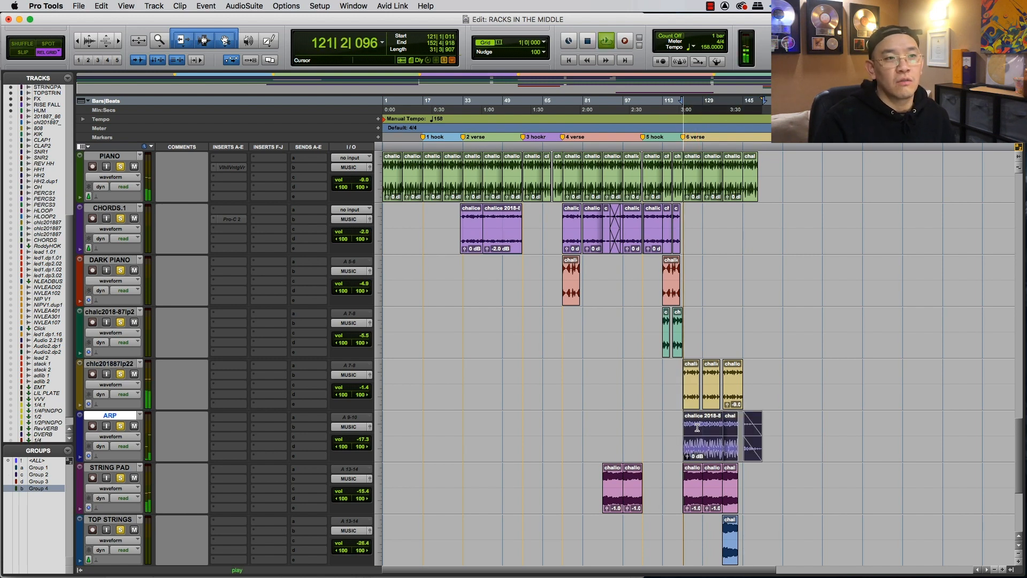
scroll(684, 365, down, 4)
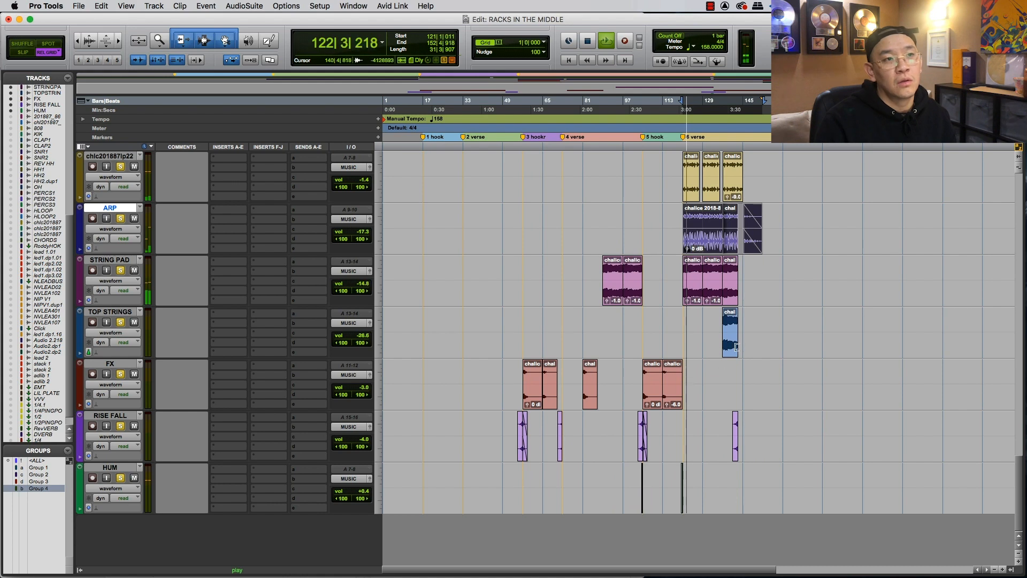
key(space)
- Play the soloed music tracks from bar 138, stop playback, and clear the solo from all of them
click(724, 365)
key(space)
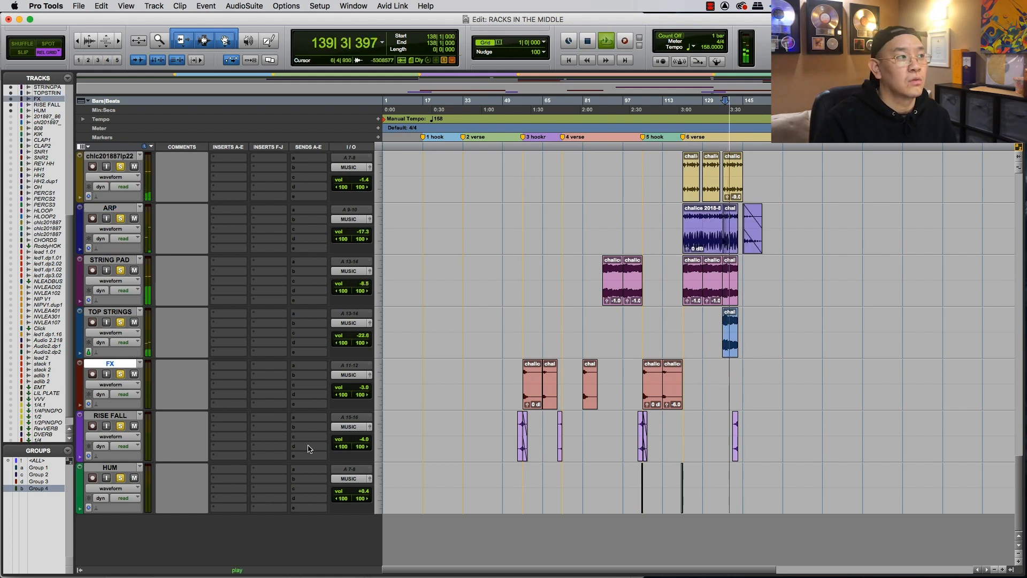
scroll(130, 417, up, 6)
key(space)
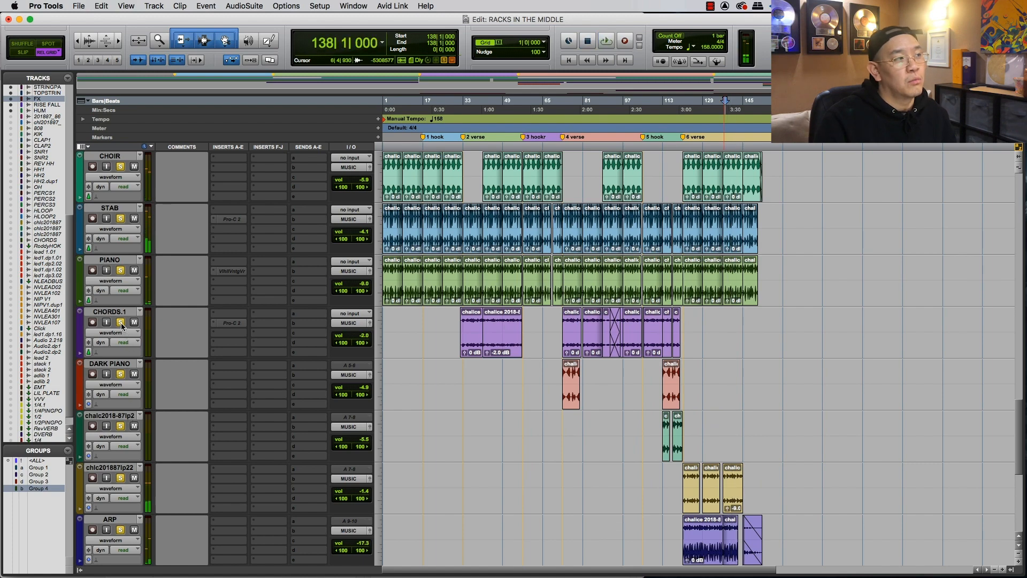
alt+click(123, 322)
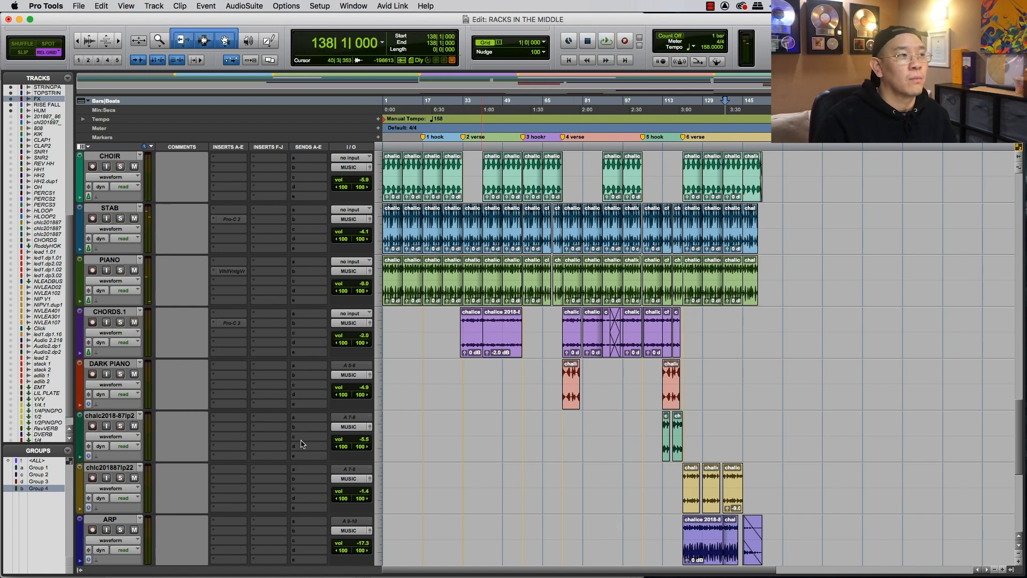
- Take the bypassed inserts on the BEAT and MIX.1 tracks out of bypass
scroll(302, 445, up, 15)
key(t)
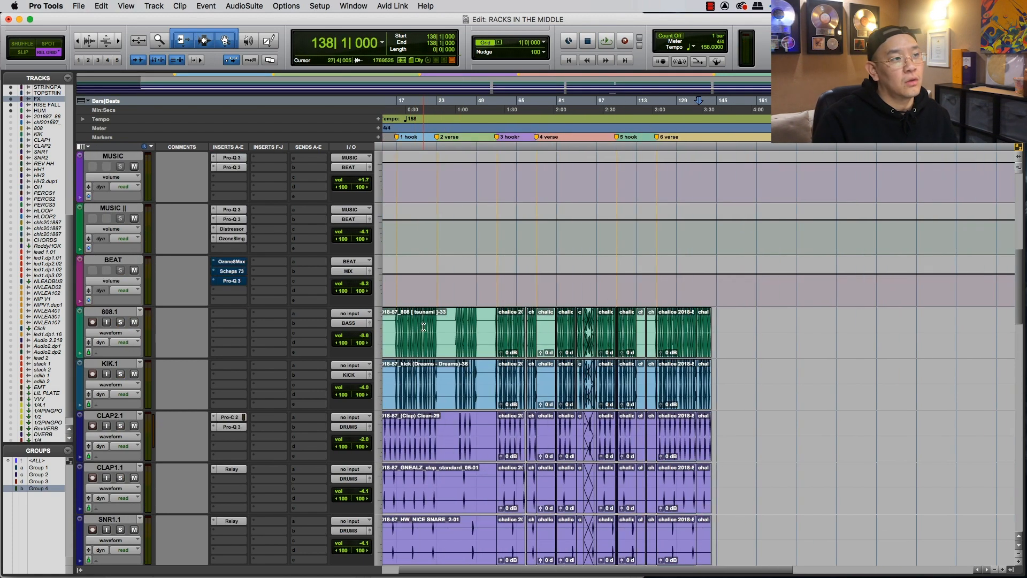
key(r)
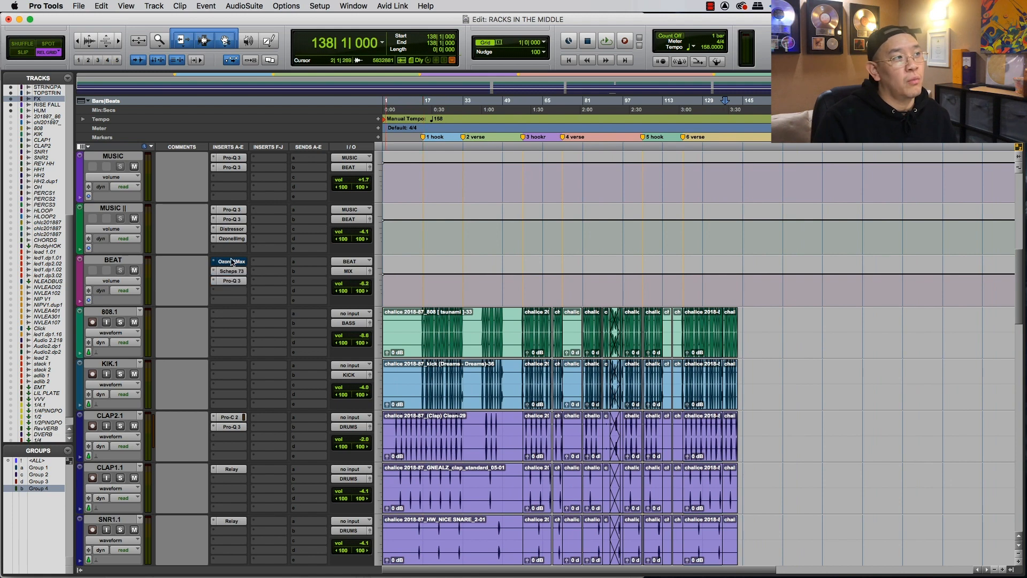
scroll(241, 275, up, 7)
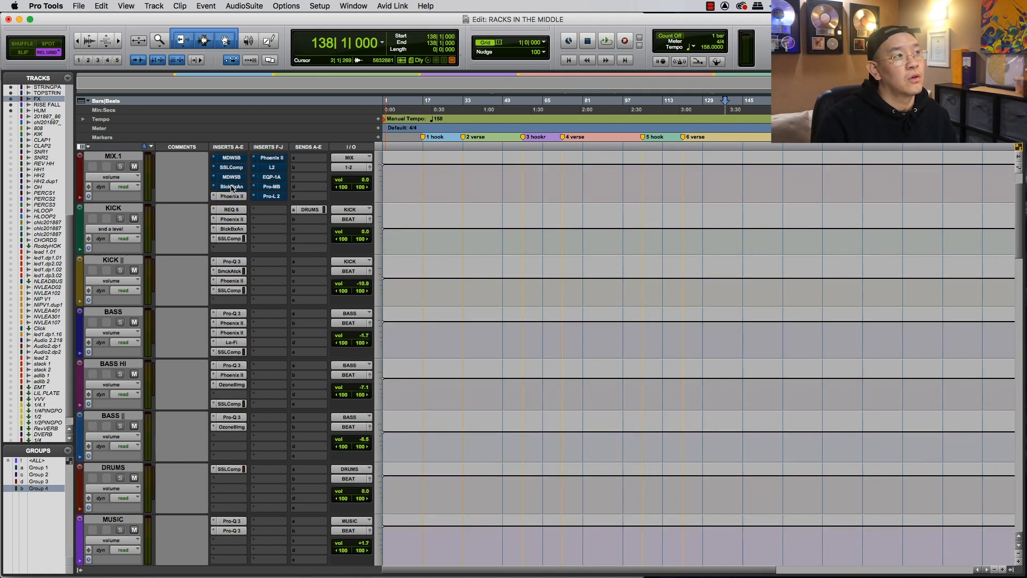
scroll(231, 188, up, 1)
click(231, 185)
click(166, 205)
click(98, 206)
key(shift+a)
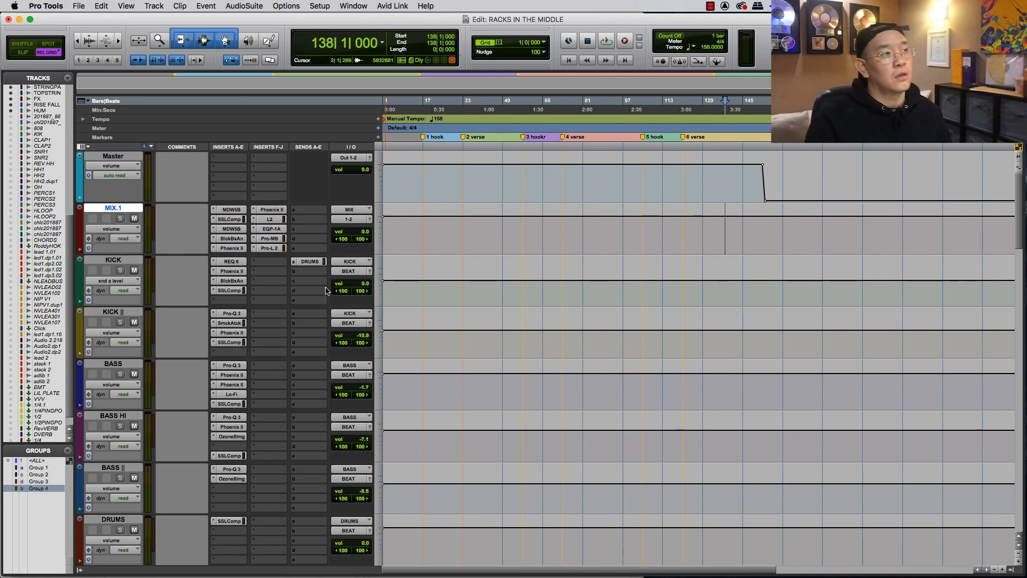
- Place the playback start at bar 16 on the 808.1 track and briefly play the full beat
scroll(496, 365, down, 10)
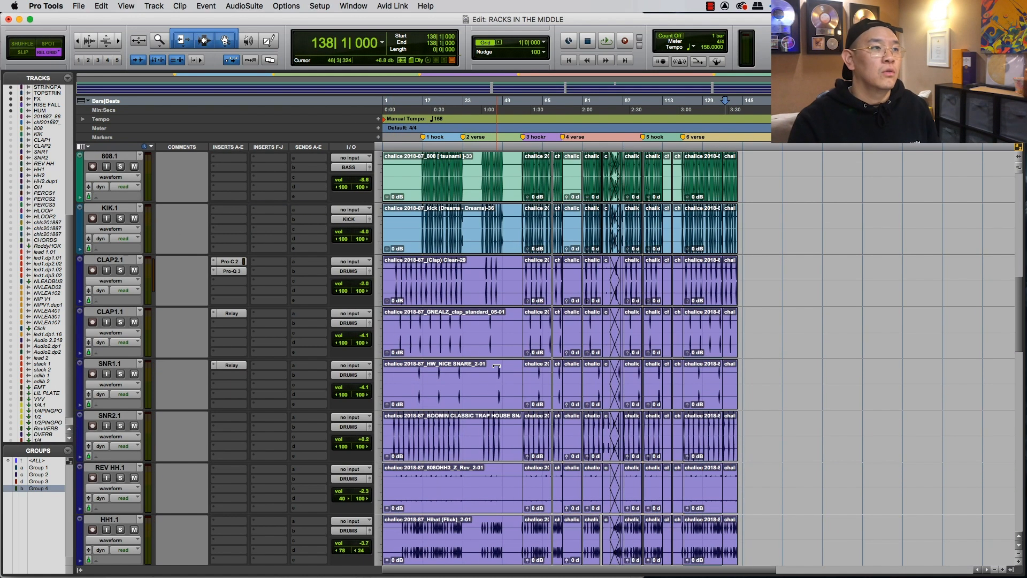
scroll(497, 365, up, 3)
click(423, 325)
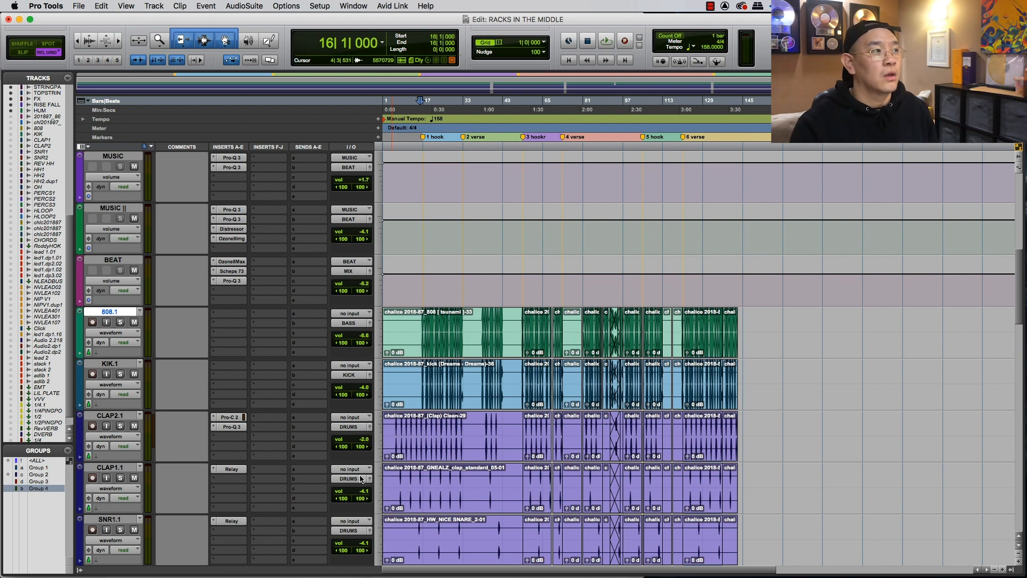
key(space)
key(space)
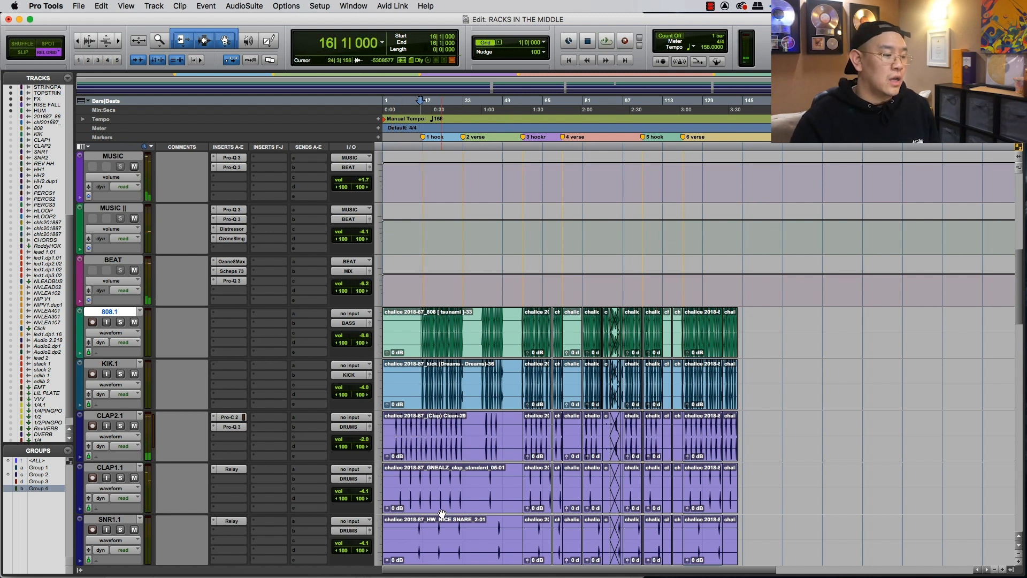
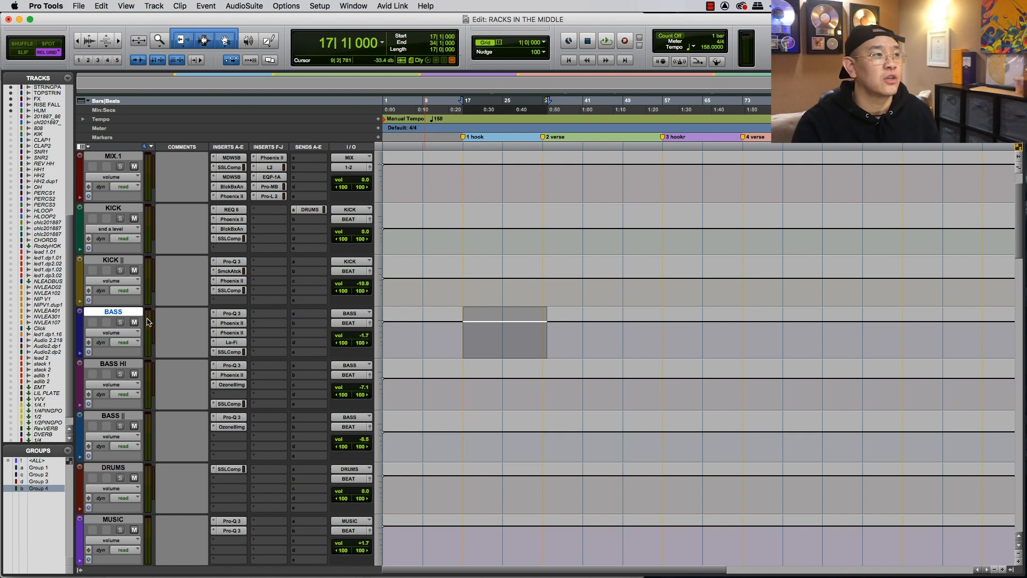
- Open the Pro-Q 3 insert on the BASS track and play the beat to examine its kick-keyed dynamic dip
click(226, 314)
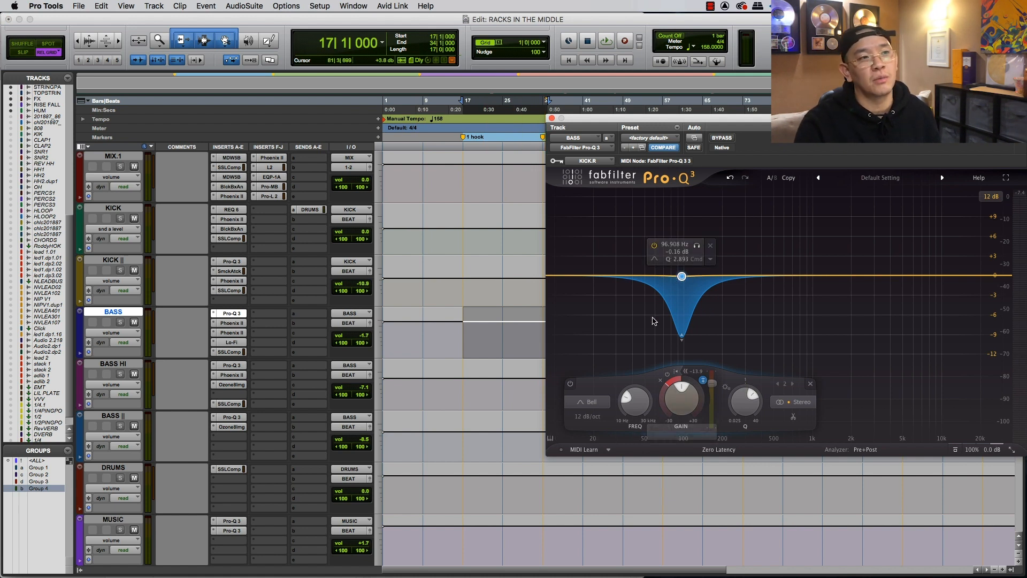
key(space)
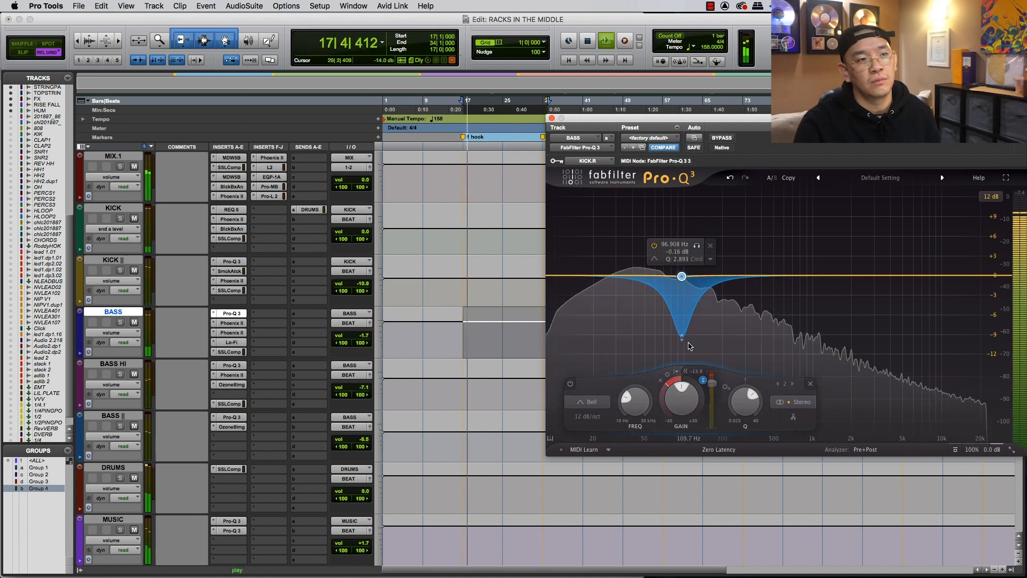
key(space)
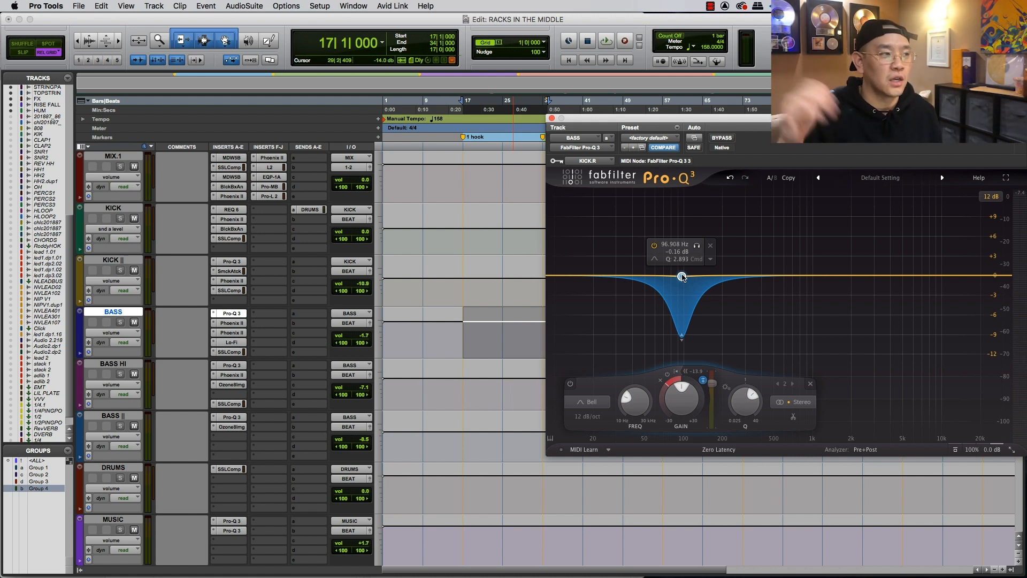
key(space)
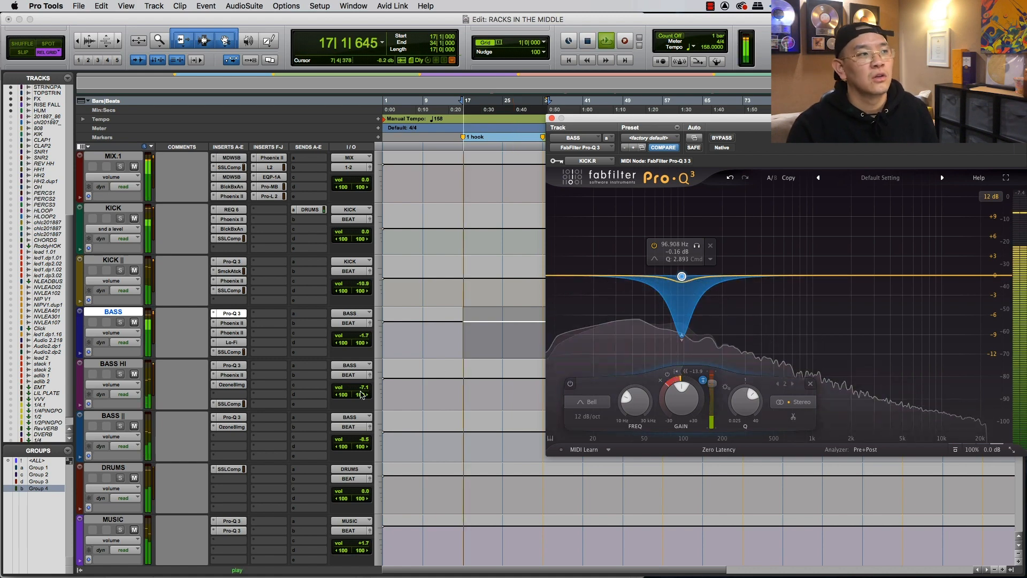
key(space)
- Open the first Phoenix II insert on the BASS track, examine its process, brightness and type settings, and close it
click(229, 323)
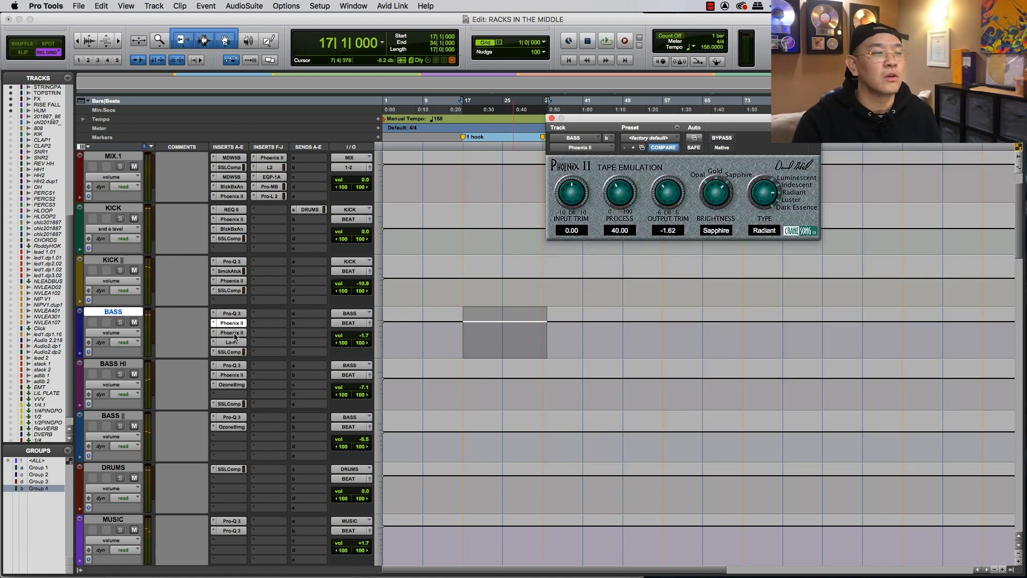
click(229, 323)
click(229, 324)
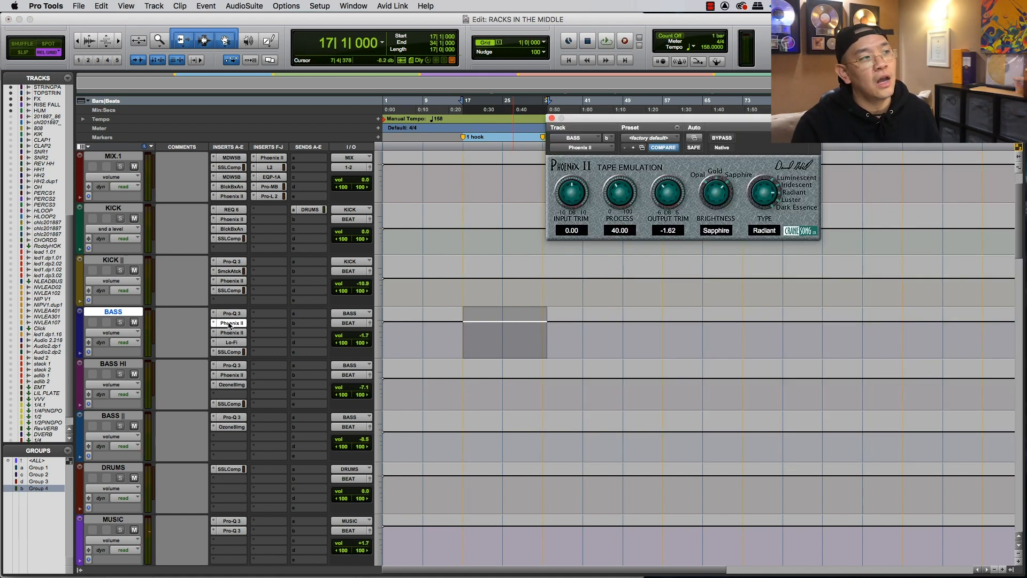
click(229, 324)
click(229, 323)
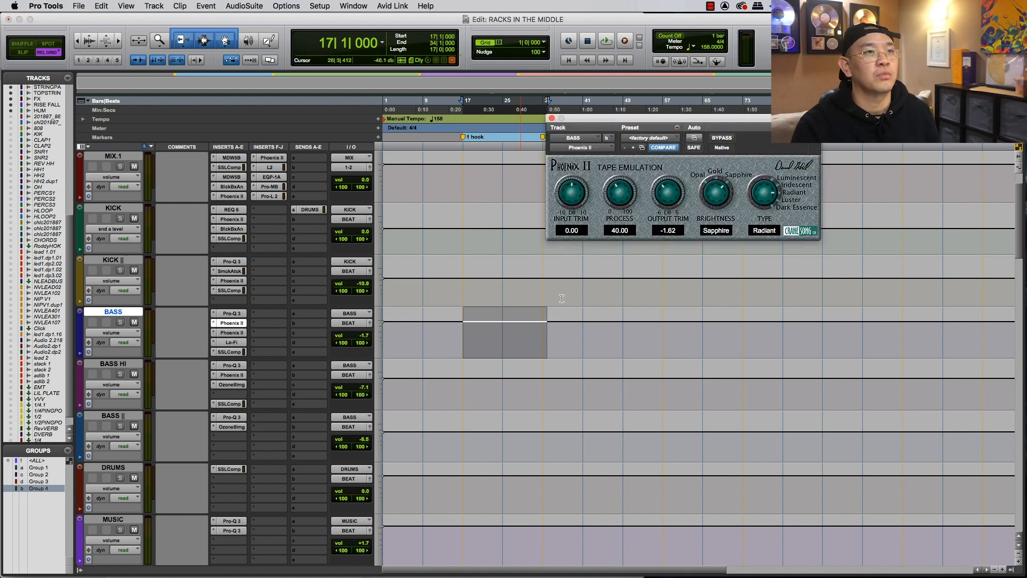
drag(683, 121, 598, 155)
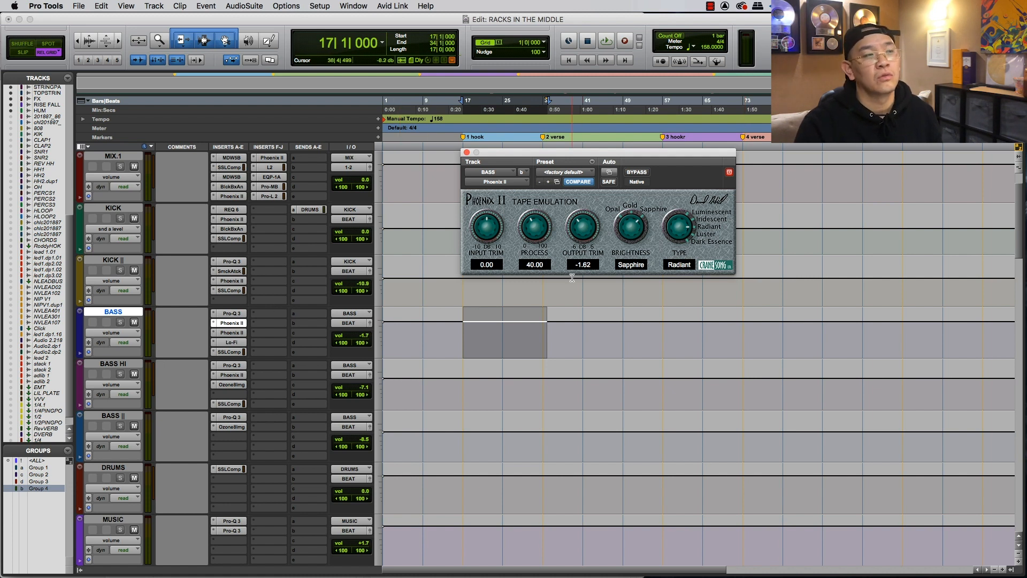
click(527, 264)
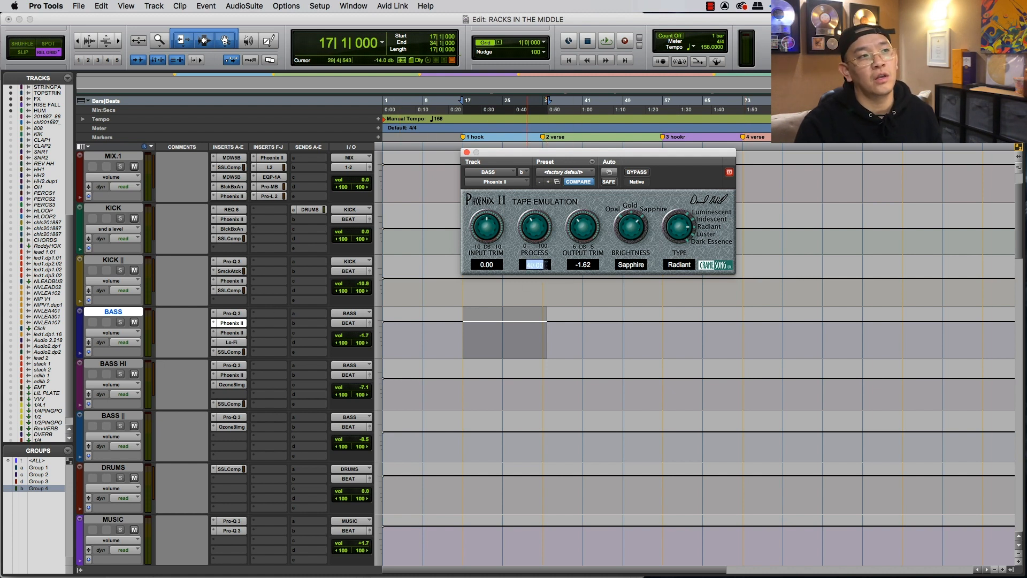
click(467, 153)
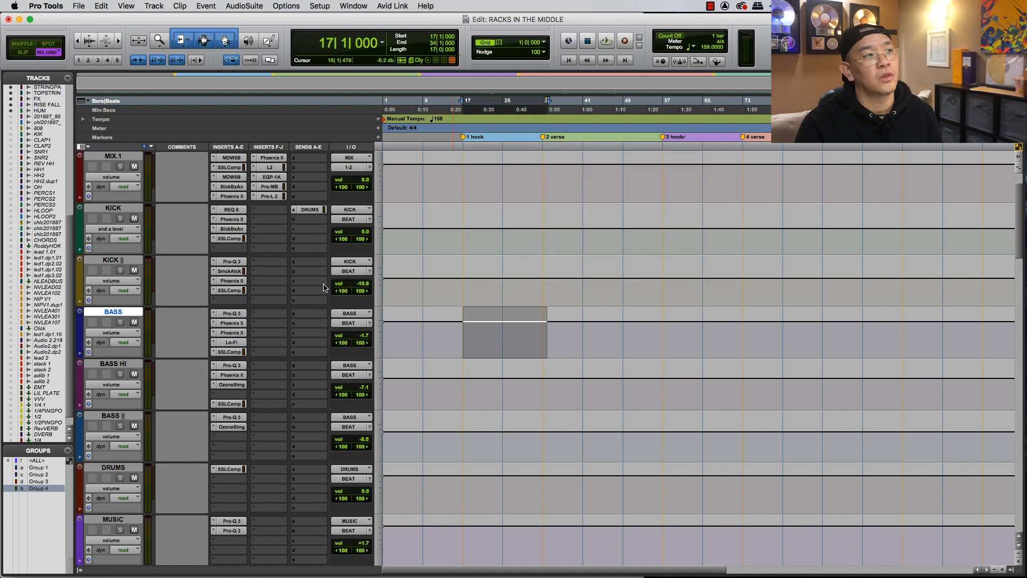
- Examine the settings of the second Phoenix II and the Lo-Fi inserts on the BASS track, closing each plug-in window
click(225, 332)
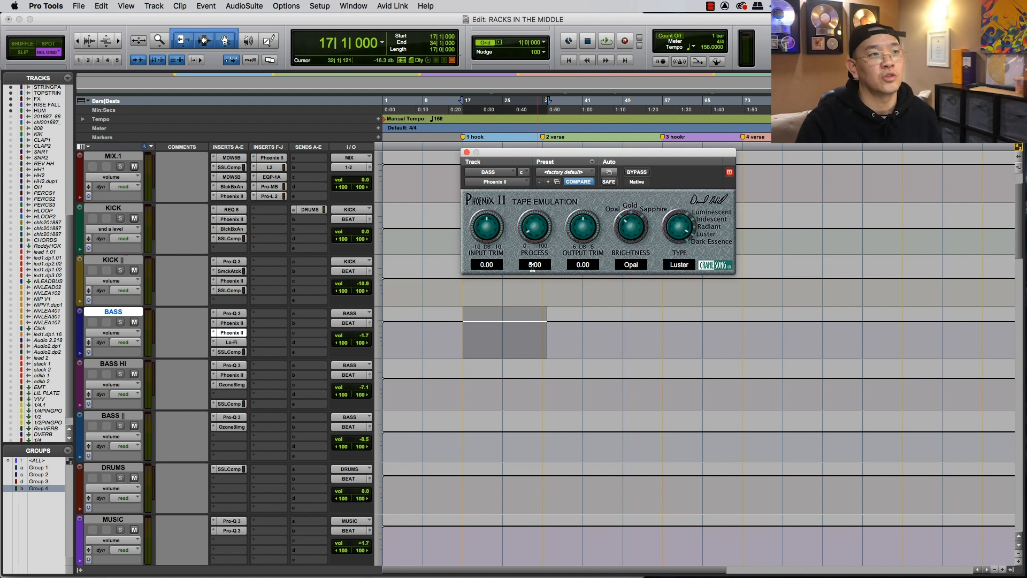
click(467, 152)
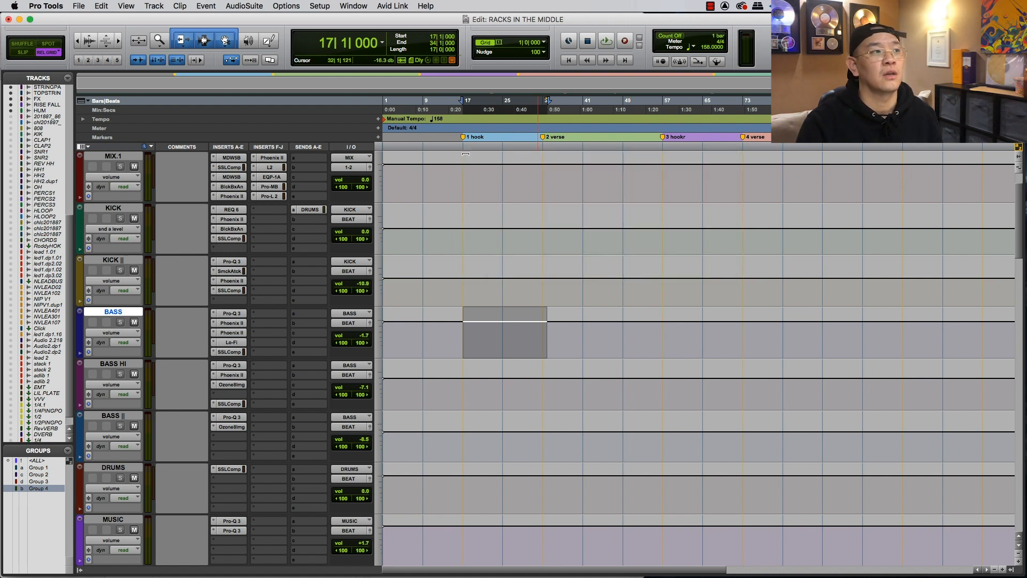
click(235, 343)
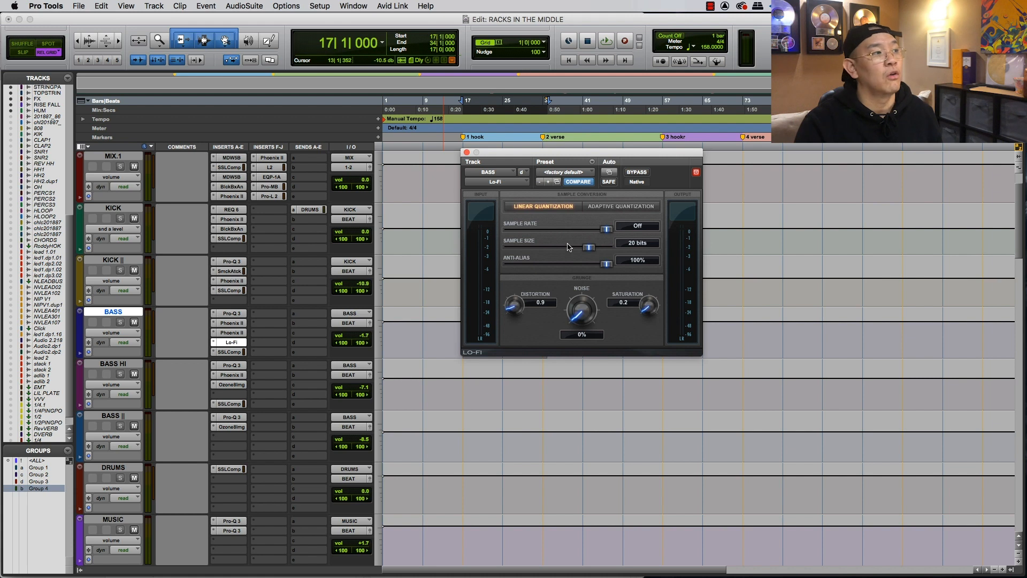
drag(582, 155, 591, 232)
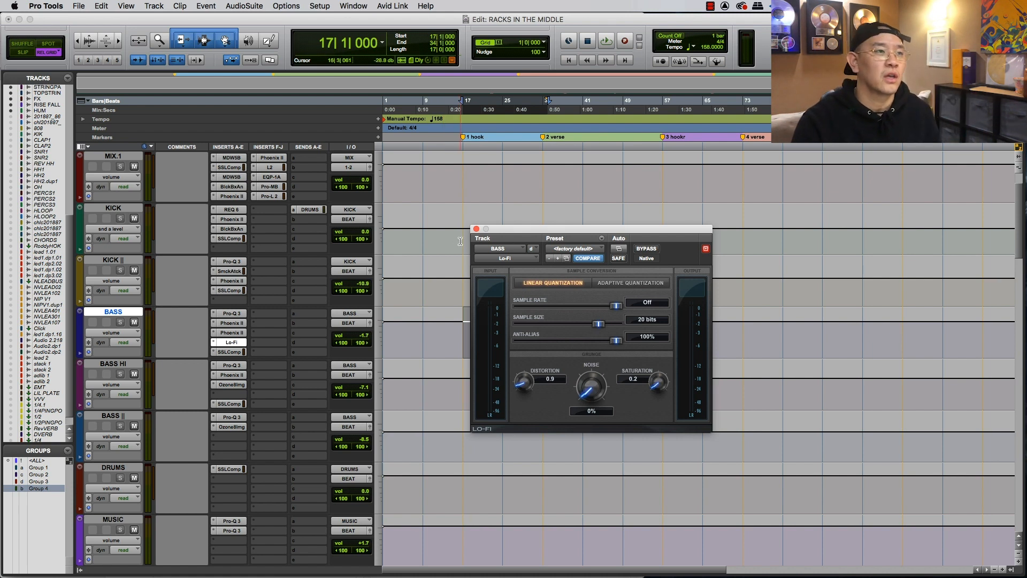
click(477, 228)
- Open SSLComp on the BASS track, adjust its threshold slightly during playback while watching the compression meter, and close it
click(230, 352)
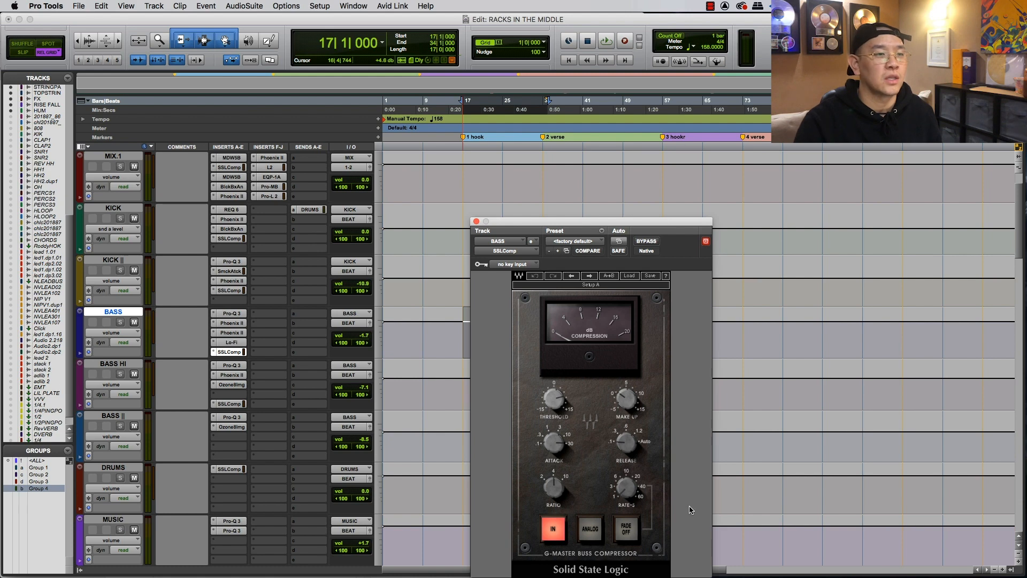
key(space)
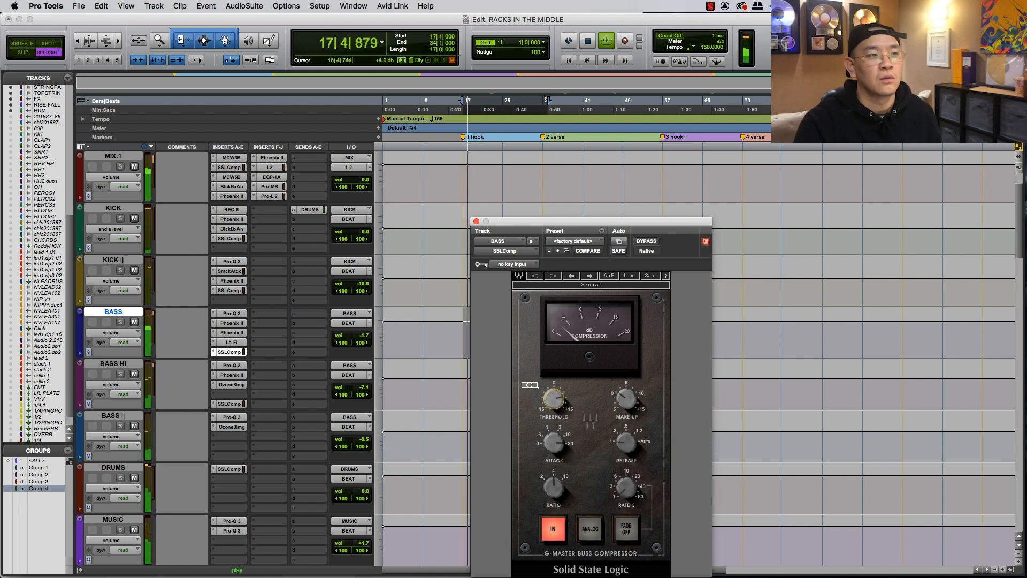
drag(554, 410, 557, 410)
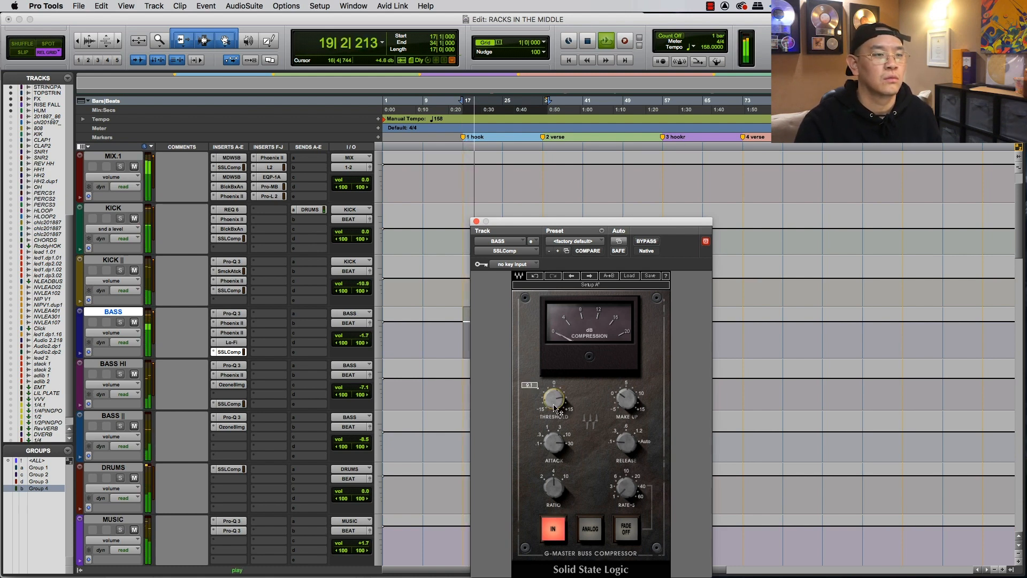
key(space)
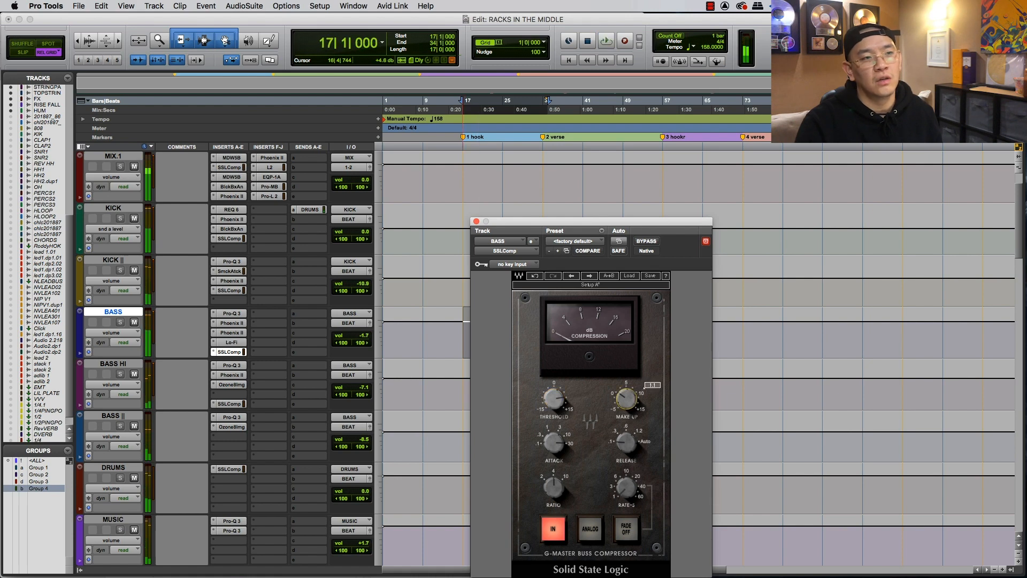
click(476, 221)
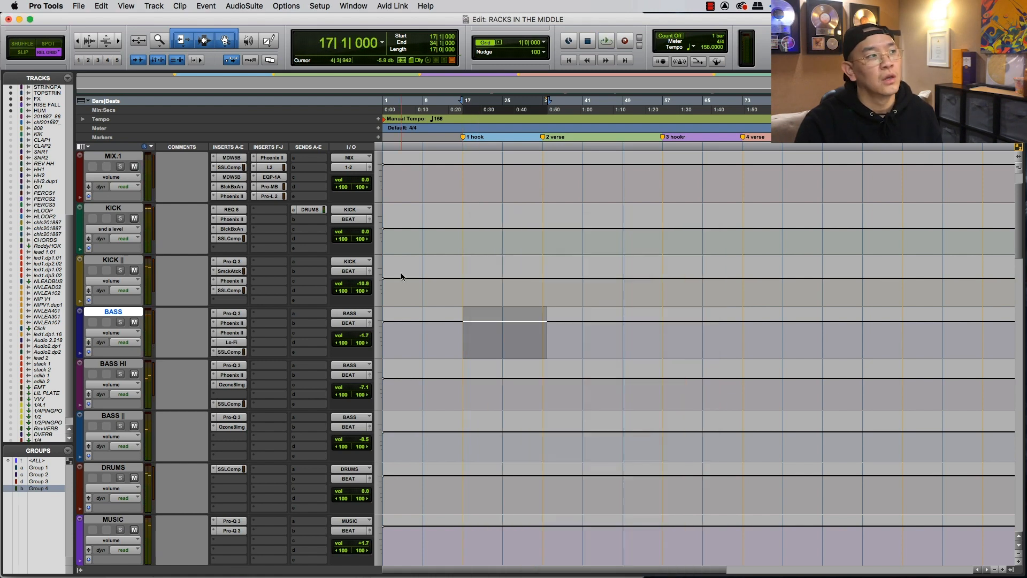
key(;)
scroll(182, 371, down, 7)
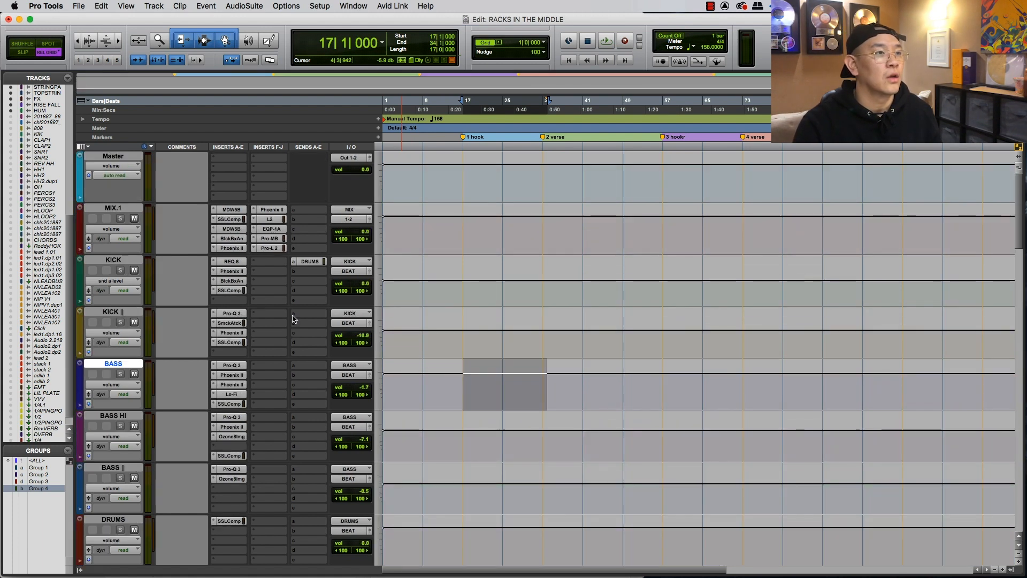
- Switch to Grid mode, place the edit cursor at bar 17, and select the BASS HI and BASS || tracks
key(F4)
click(462, 378)
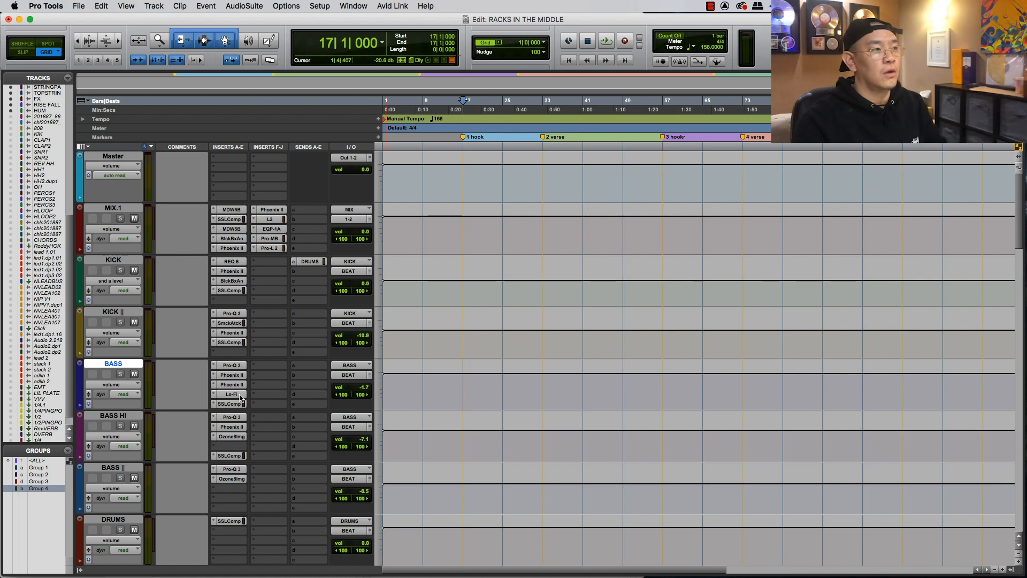
click(233, 403)
click(234, 403)
click(111, 416)
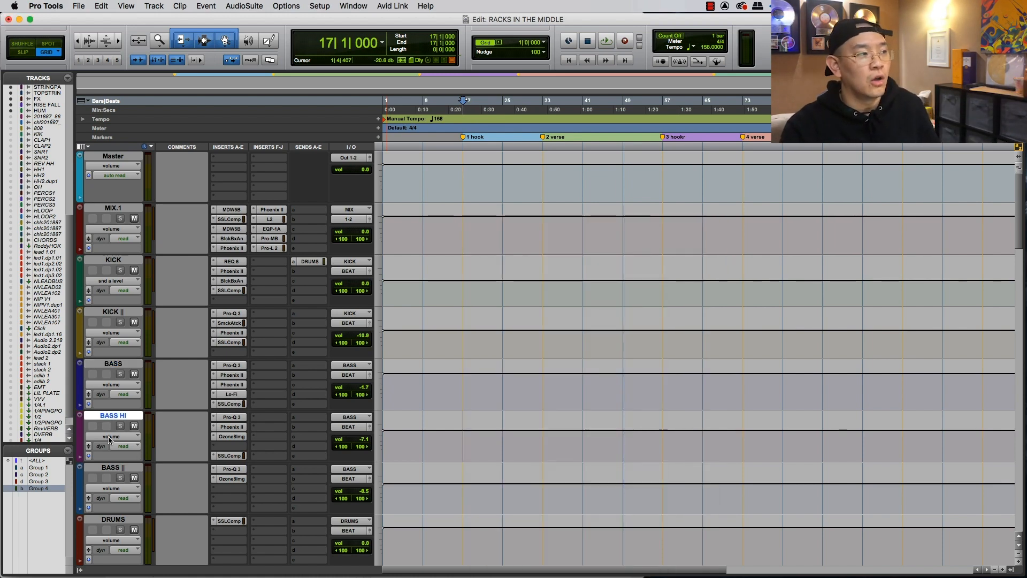
shift+click(113, 468)
- Open the Ozone 8 Maximizer insert on the BEAT track and play the beat to examine its gain reduction
scroll(150, 377, down, 7)
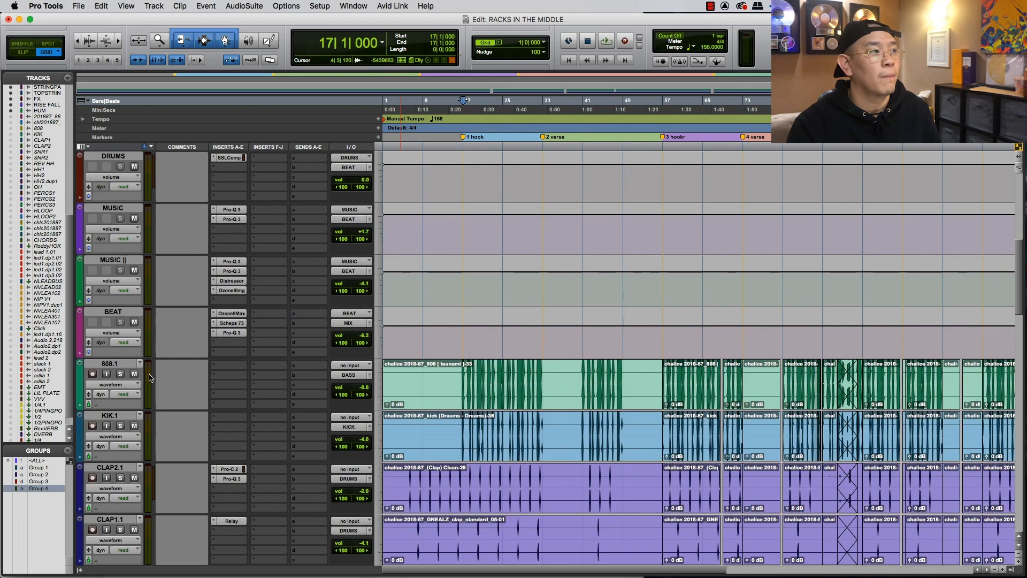
click(111, 313)
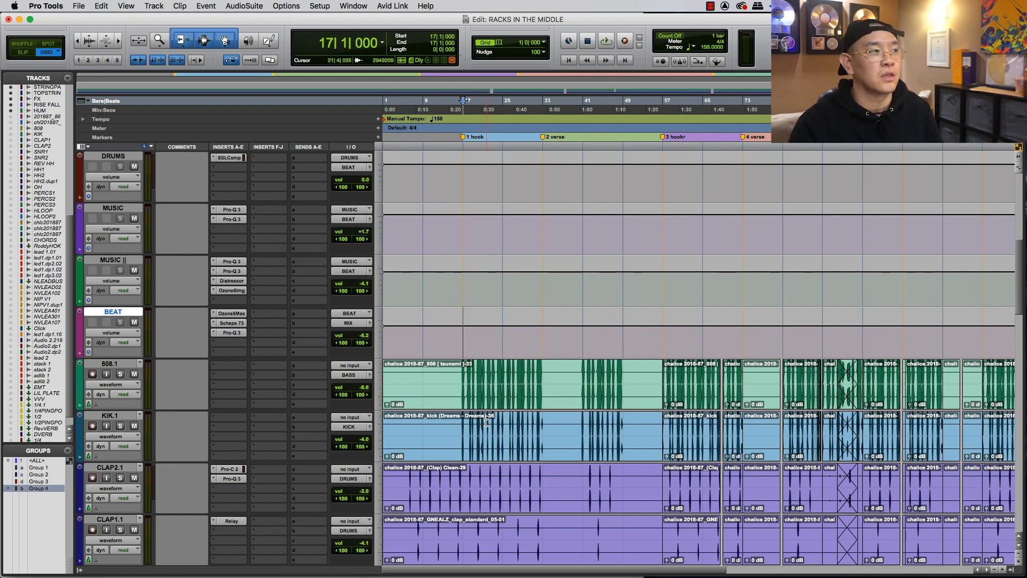
click(233, 314)
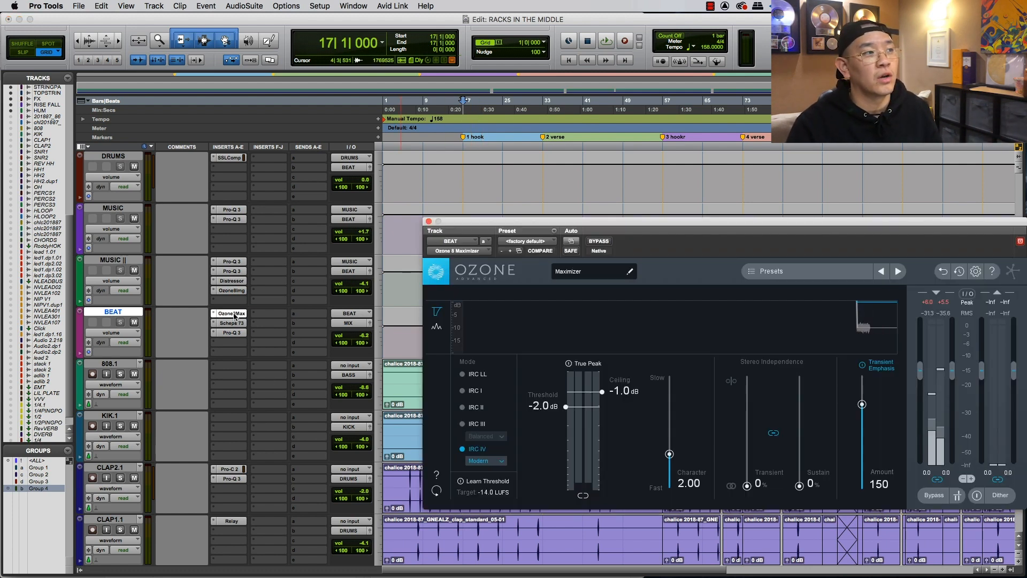
click(234, 315)
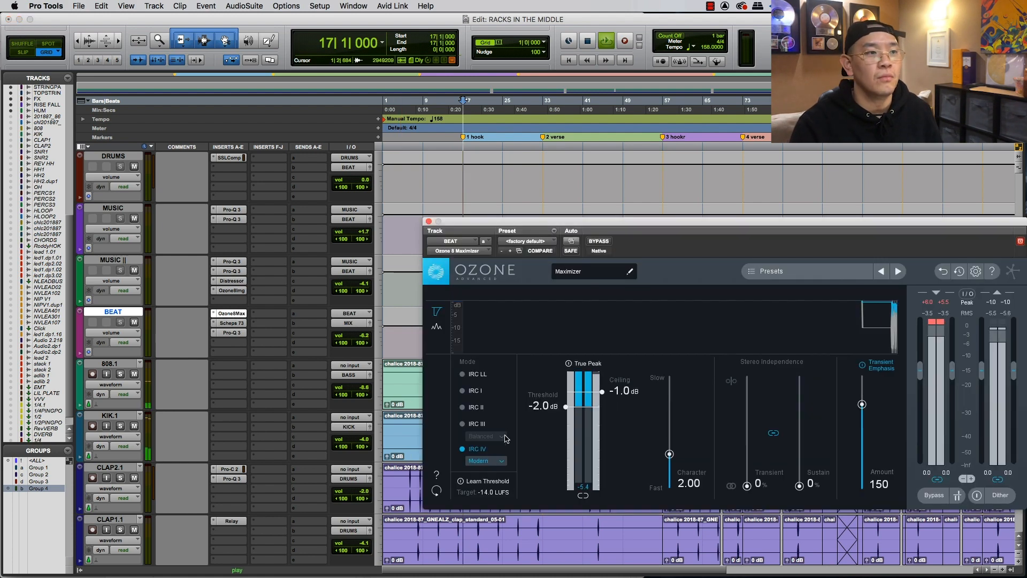
key(space)
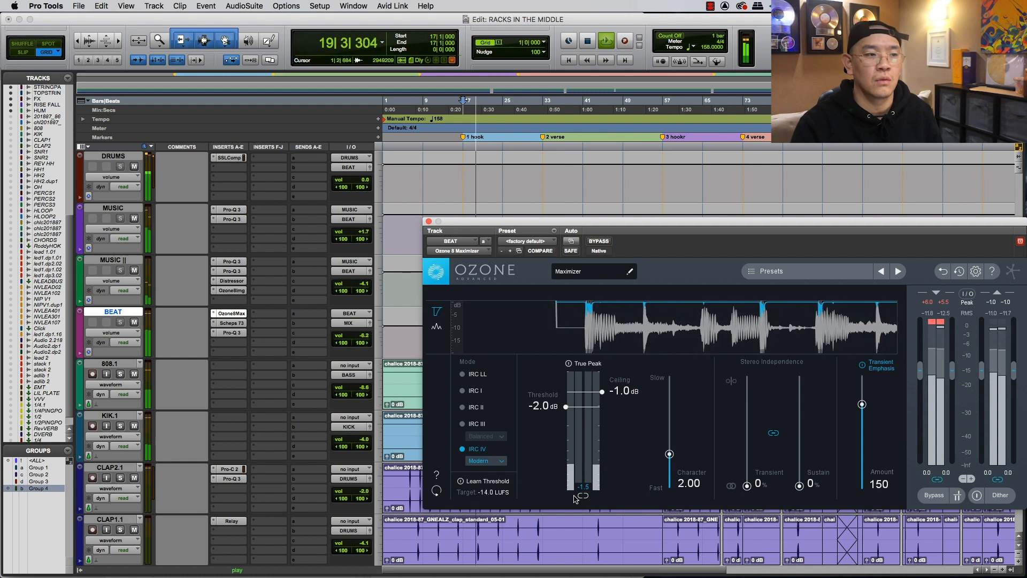
key(space)
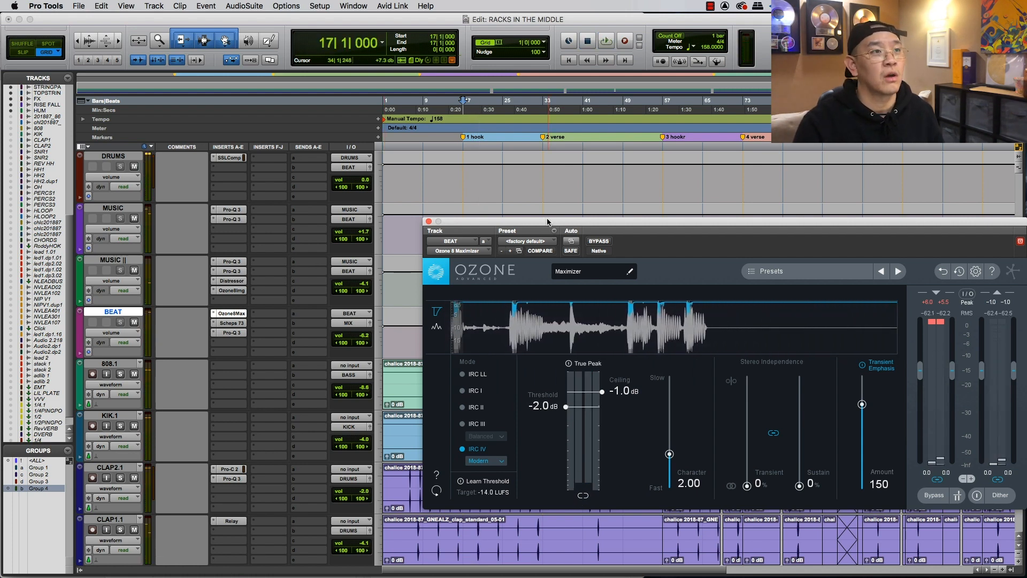
mouse_move(538, 223)
mouse_down()
mouse_move(500, 187)
mouse_move(509, 186)
mouse_move(499, 222)
mouse_move(529, 223)
mouse_up()
key(space)
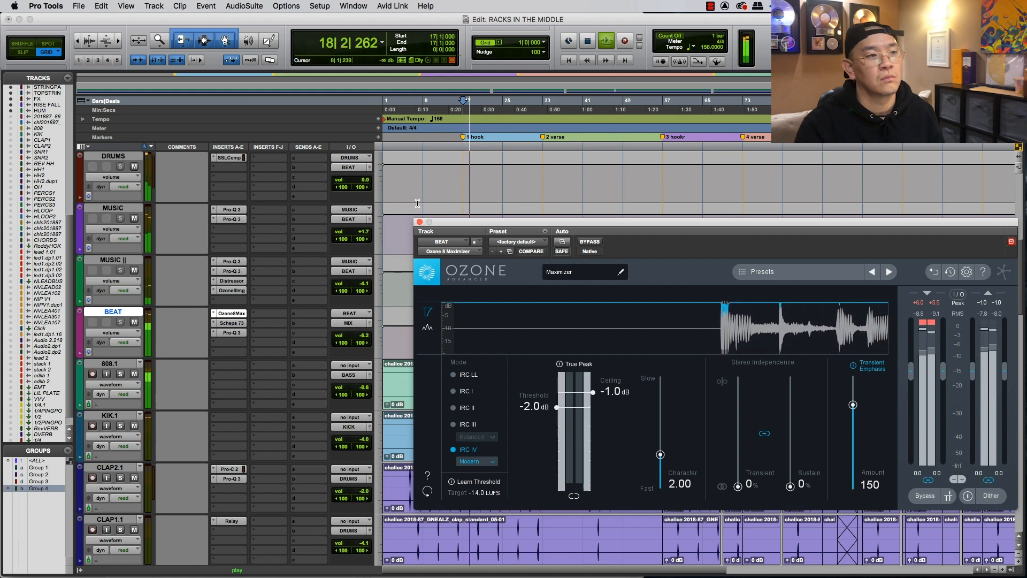
key(space)
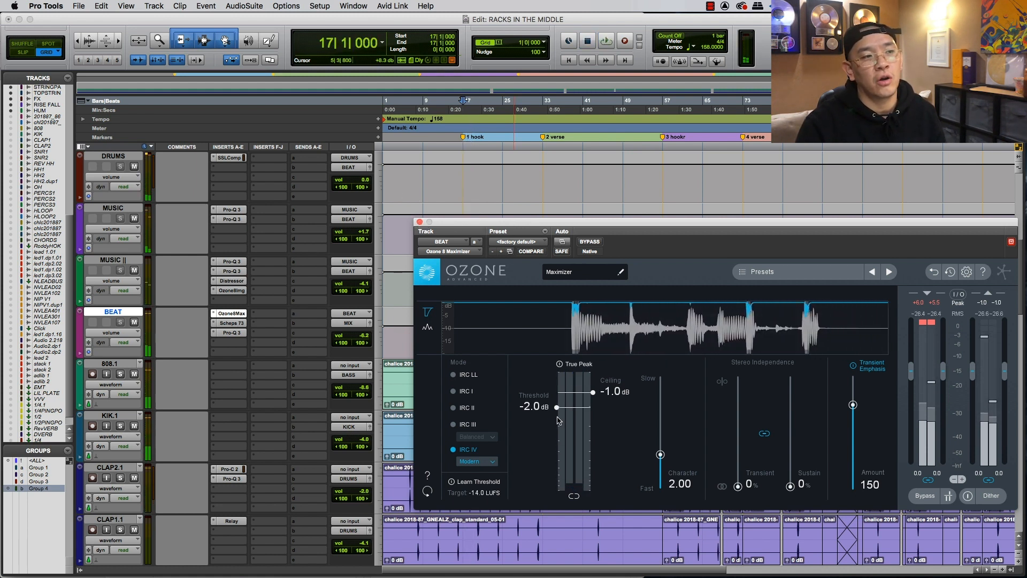
- Try the Maximizer threshold at -7.0 dB and at -3.0 dB, playing the beat at each setting
drag(556, 407, 559, 448)
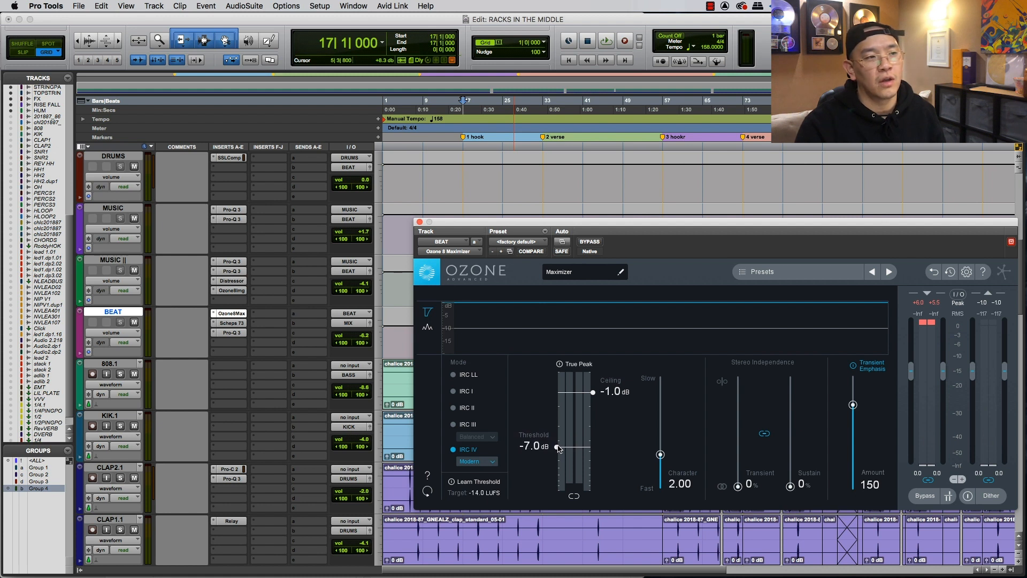
key(space)
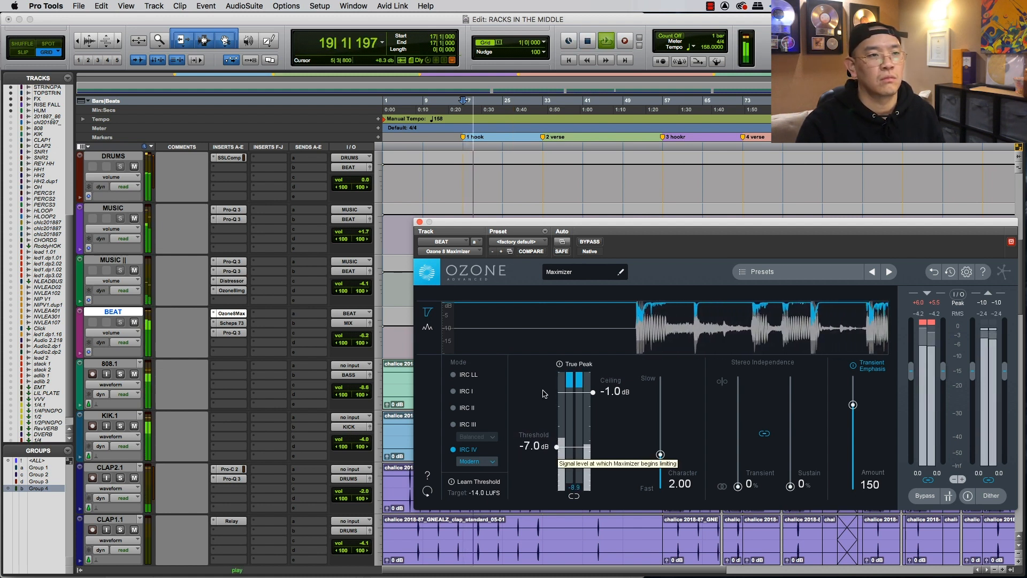
key(space)
drag(556, 446, 557, 420)
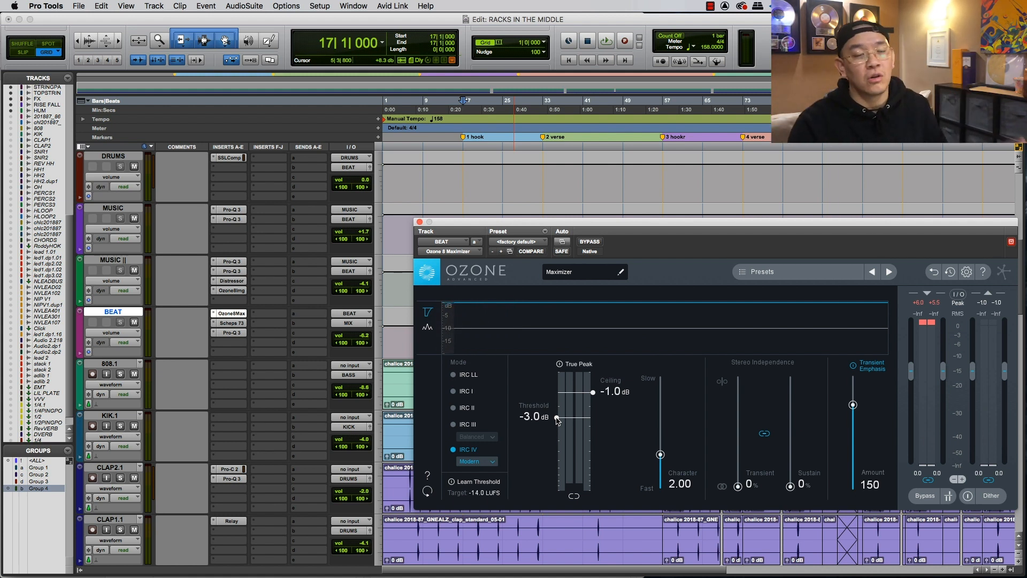
key(space)
key(space)
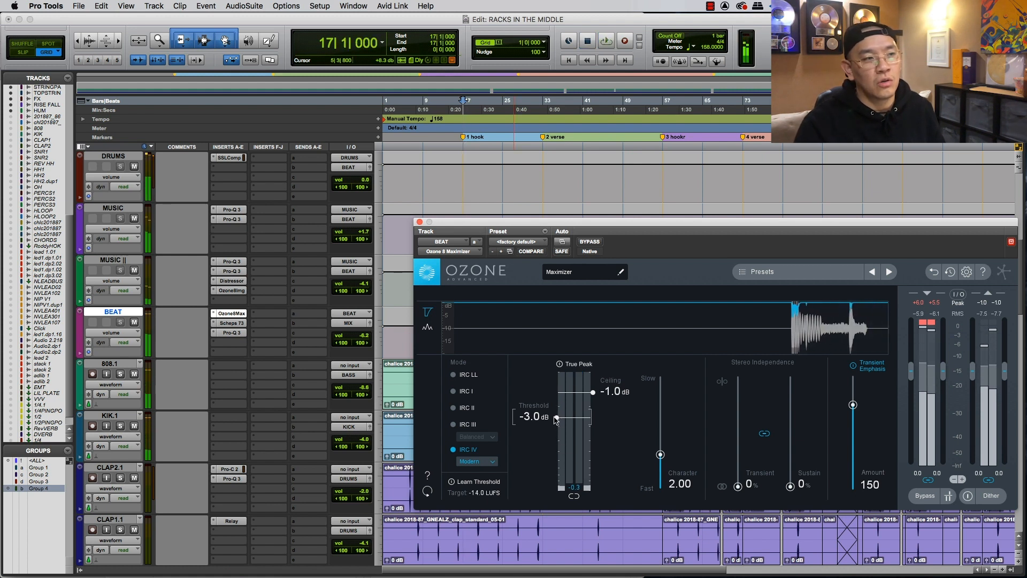
- Audition the Maximizer threshold at -2.5 dB, settle it at -2.0 dB, and close the plug-in
drag(557, 419, 557, 415)
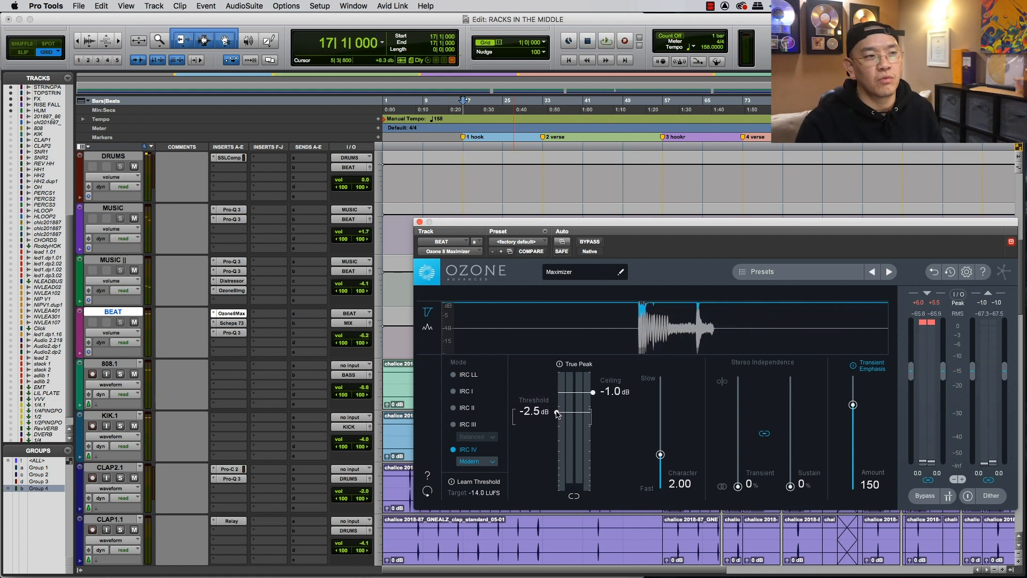
key(space)
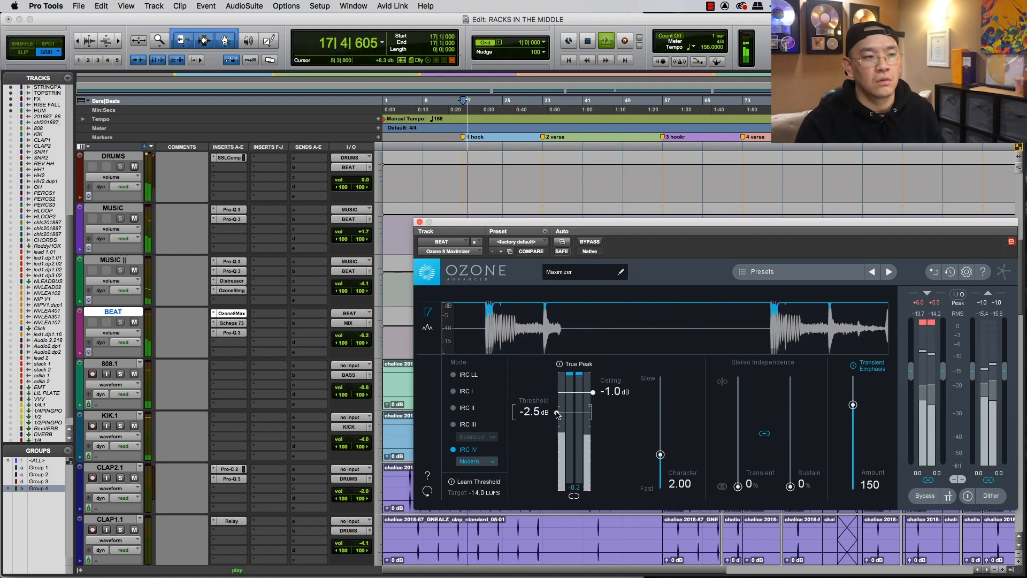
key(space)
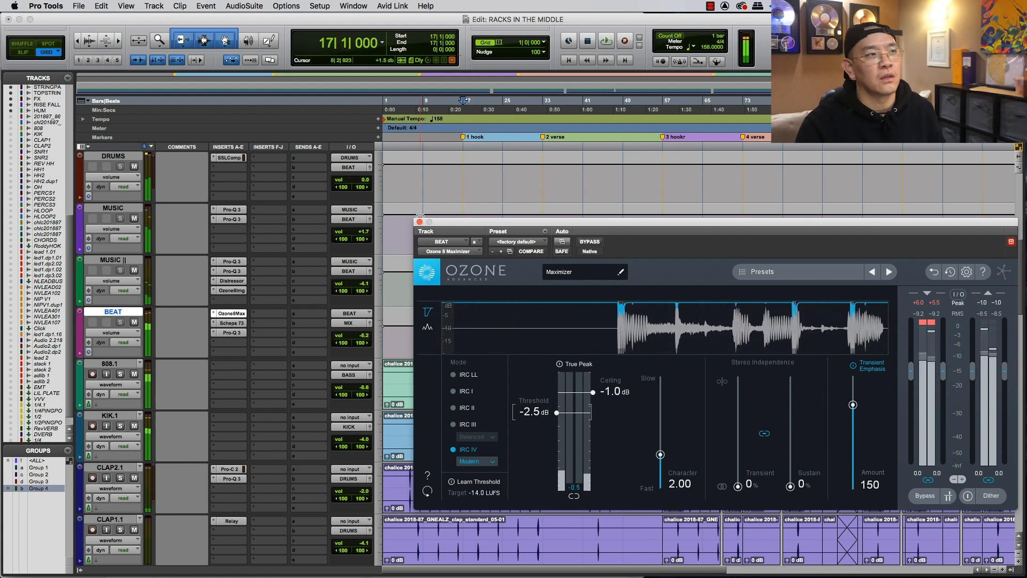
drag(557, 412, 555, 407)
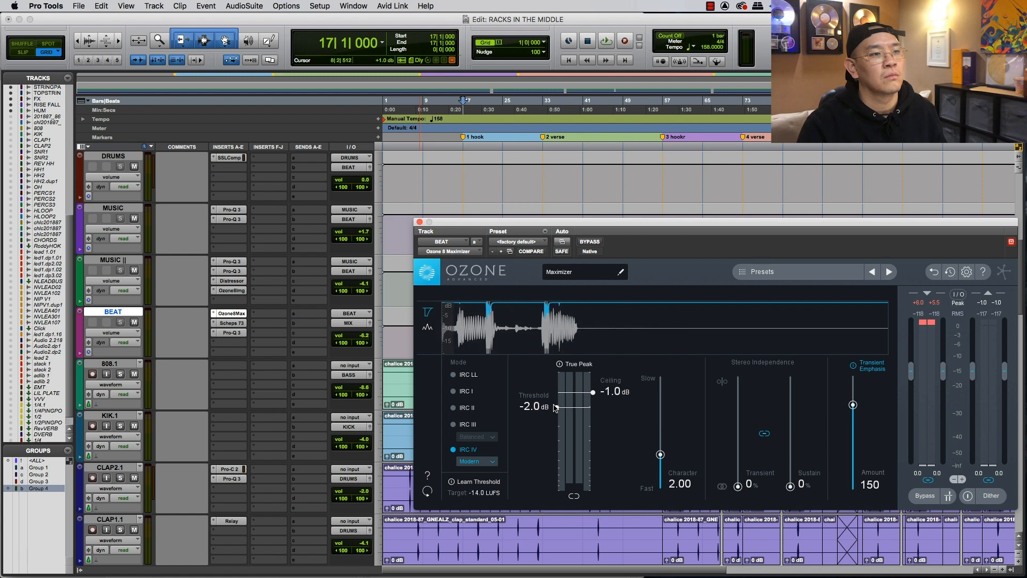
click(419, 221)
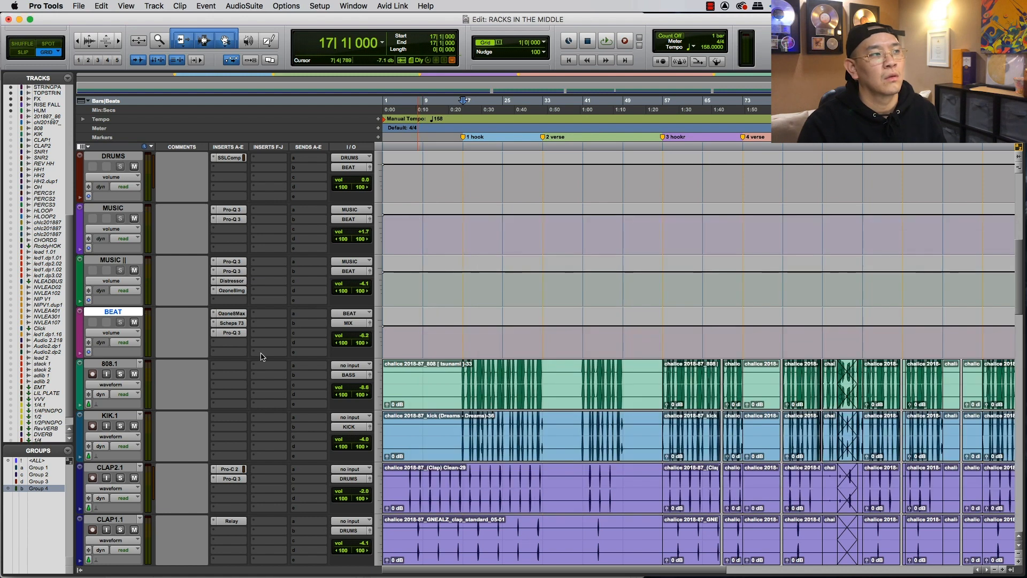
- Open Scheps 73 on the BEAT track, set its monitor to Sides, and lower the side input fader slightly
click(229, 323)
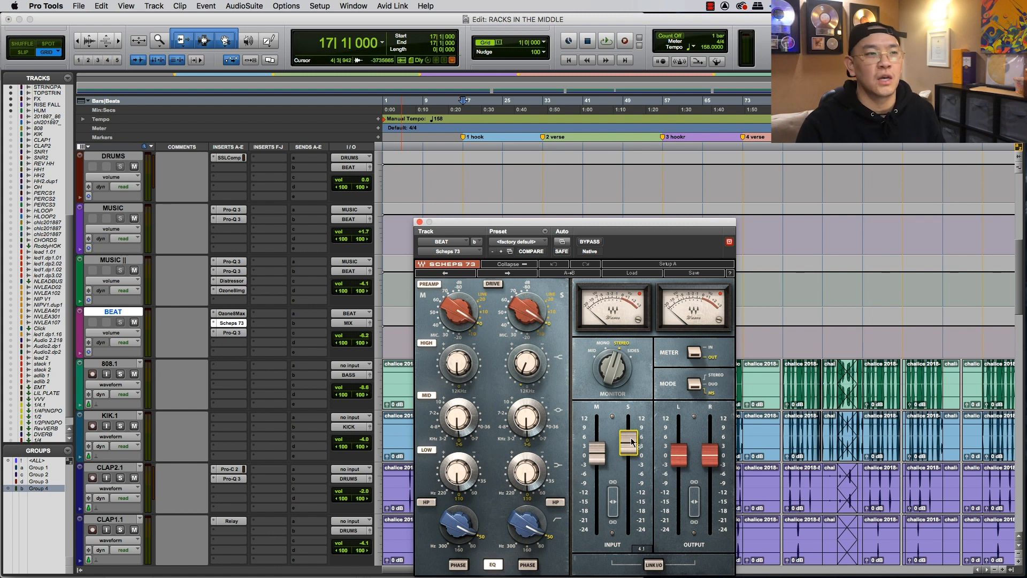
drag(619, 362, 622, 353)
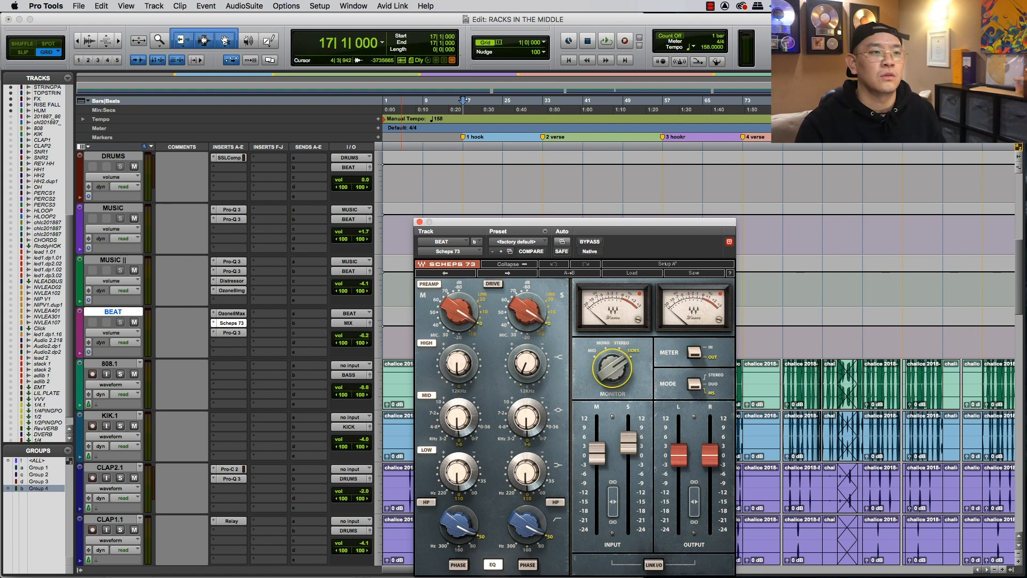
drag(637, 451, 635, 456)
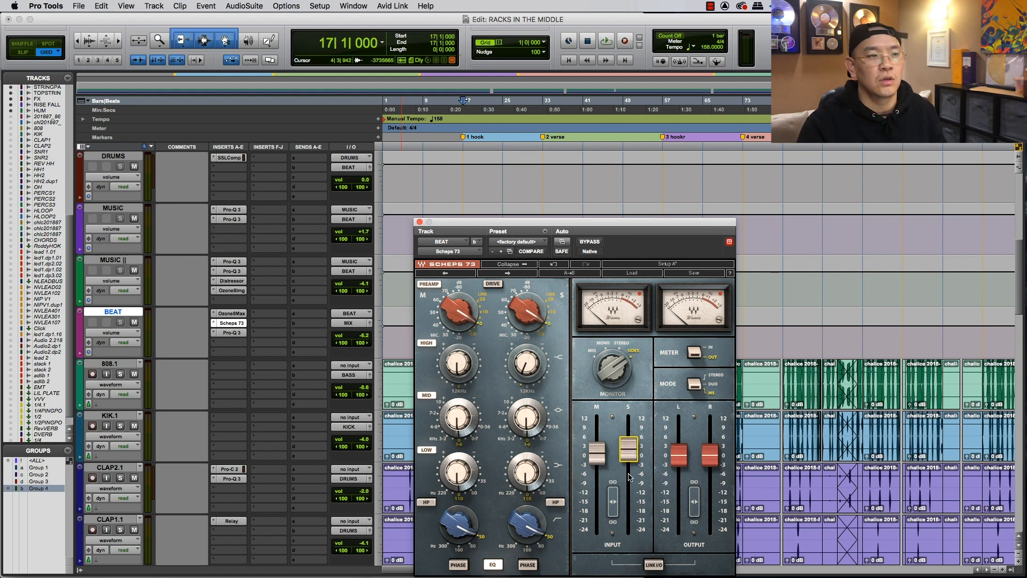
click(598, 455)
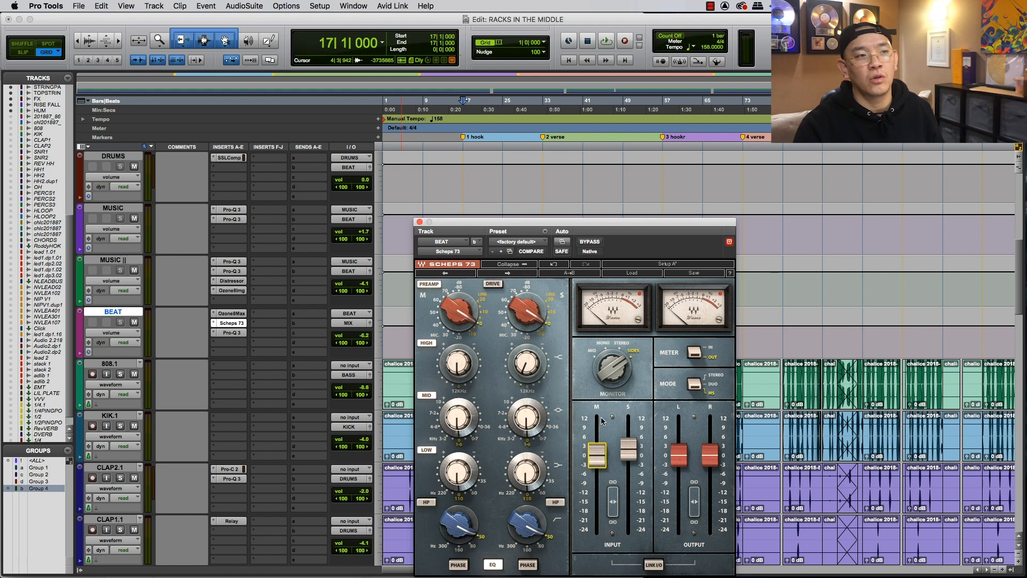
click(628, 454)
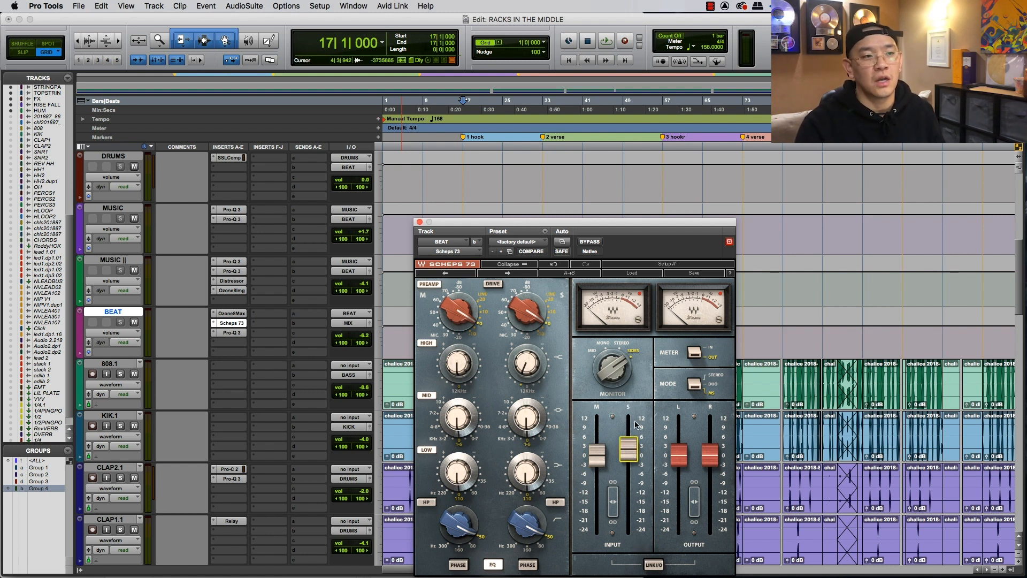
- Play the beat while switching the Scheps 73 monitor to Mid, and return the monitor to Stereo
key(space)
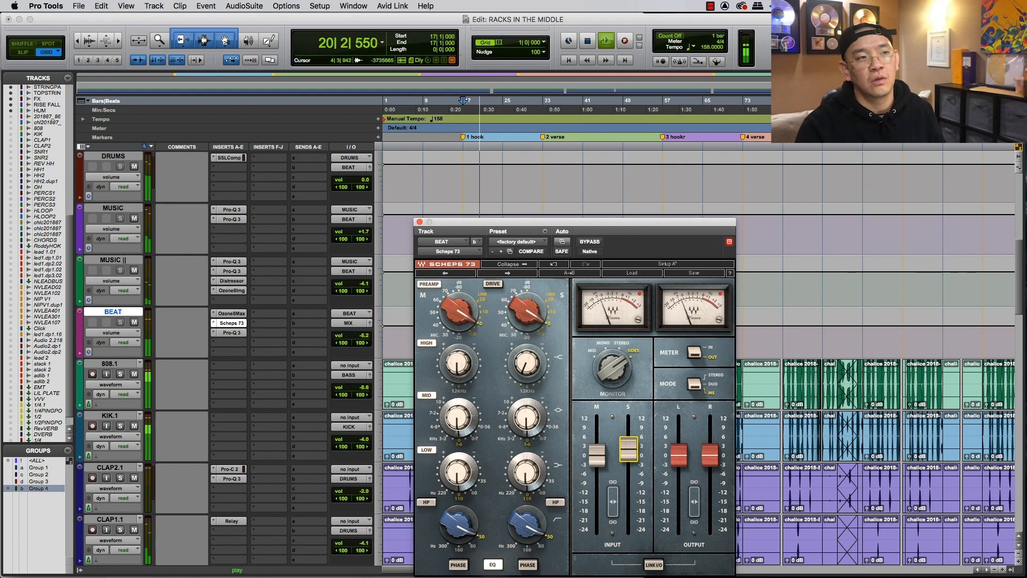
click(613, 369)
click(612, 369)
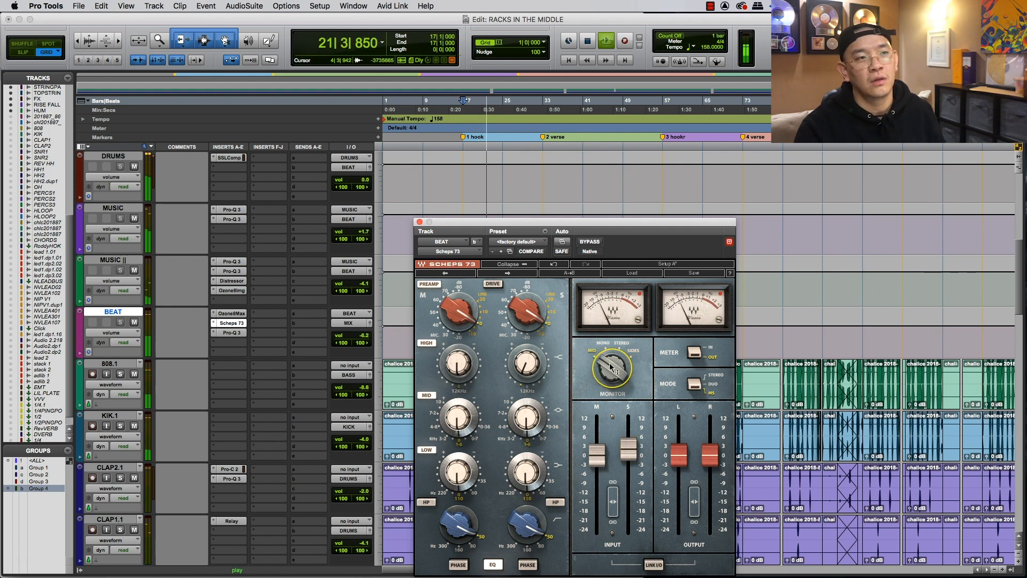
click(621, 347)
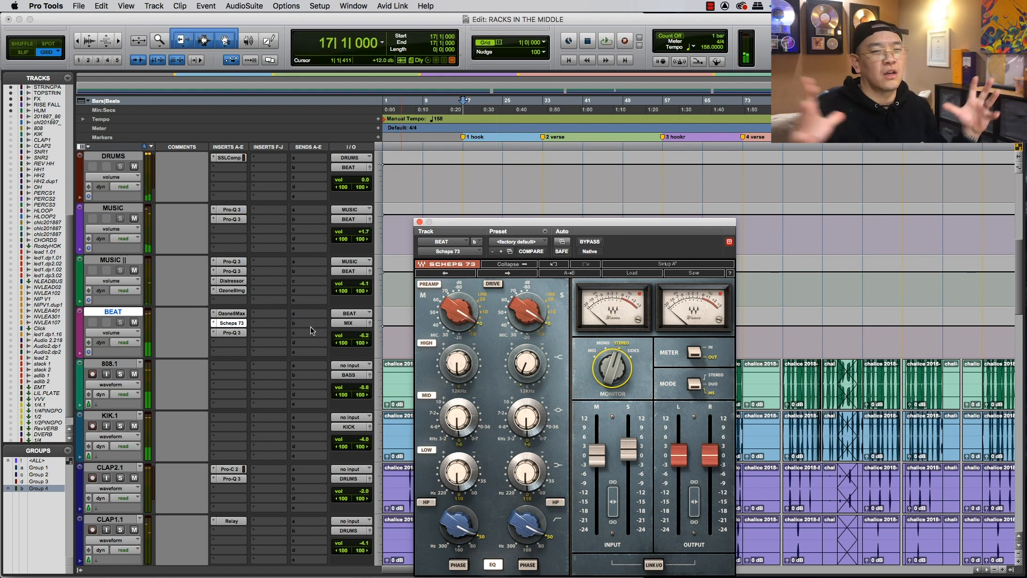
- Open the Pro-Q 3 insert on the BEAT track, examine its dynamic midrange band and VOX FX.L key input, and close it
click(231, 332)
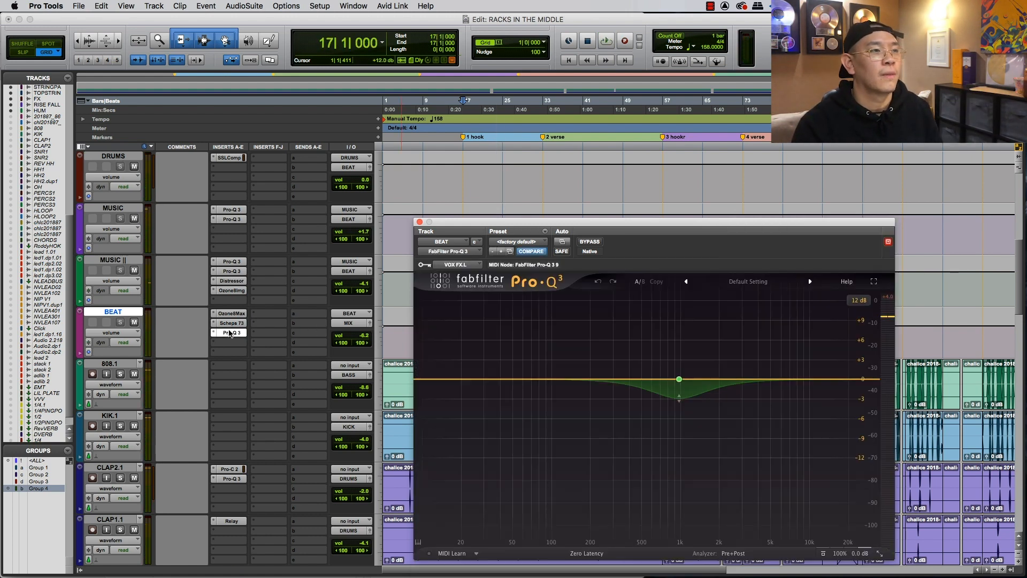
mouse_move(651, 403)
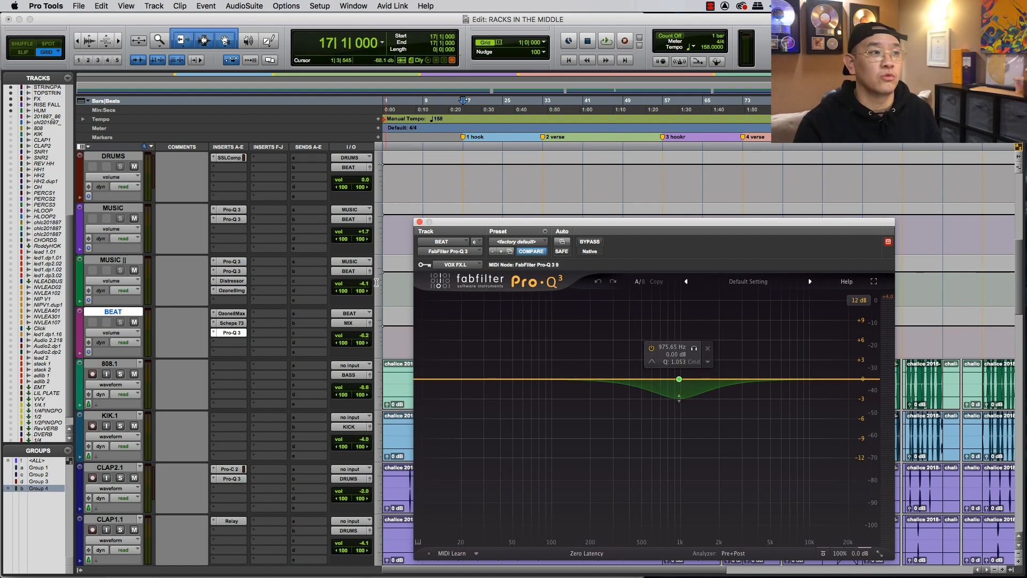
click(419, 222)
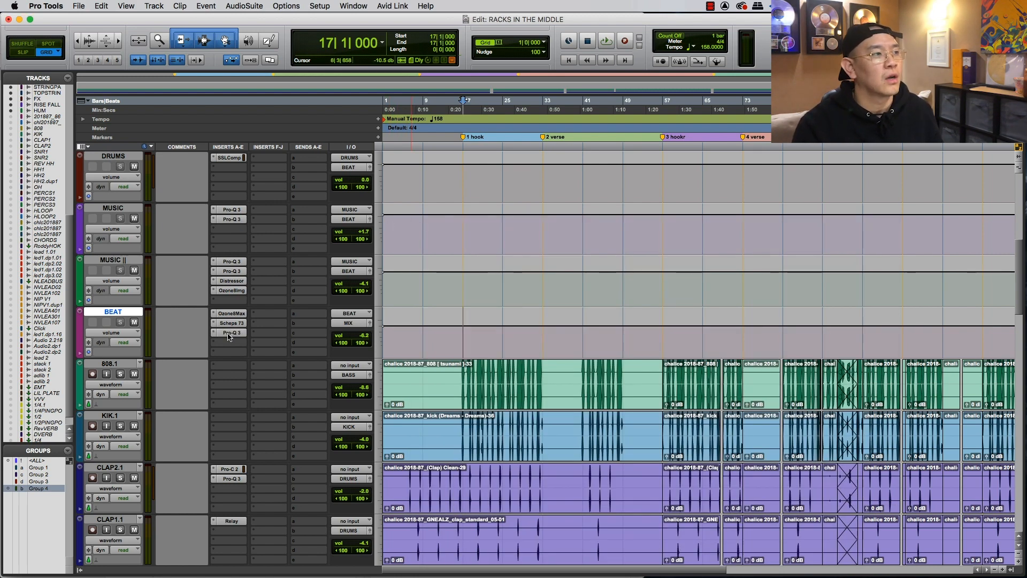
- Bypass the Pro-Q 3 on the BEAT track and play the beat while looking over the buses and source tracks
key(space)
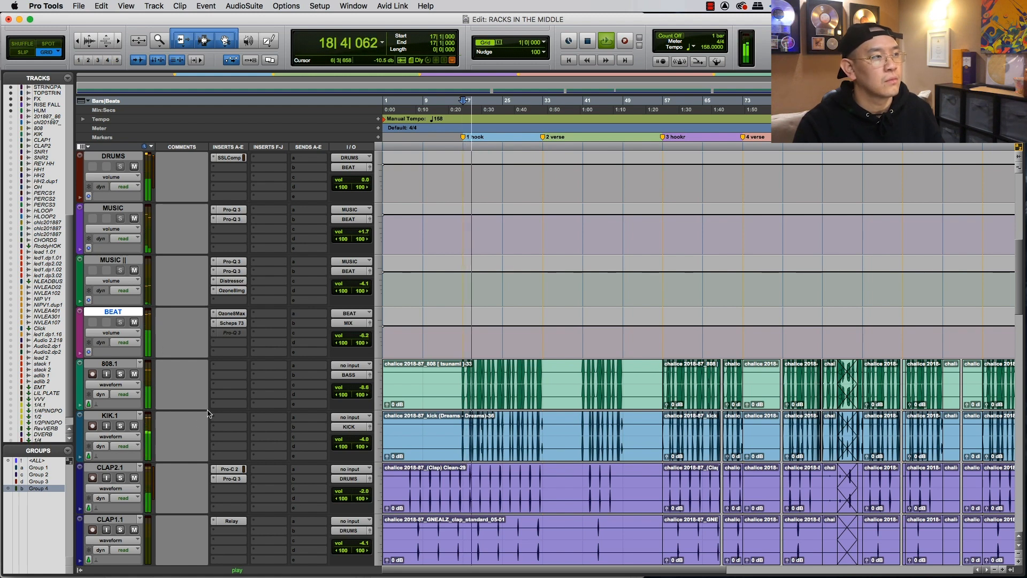
scroll(257, 403, down, 2)
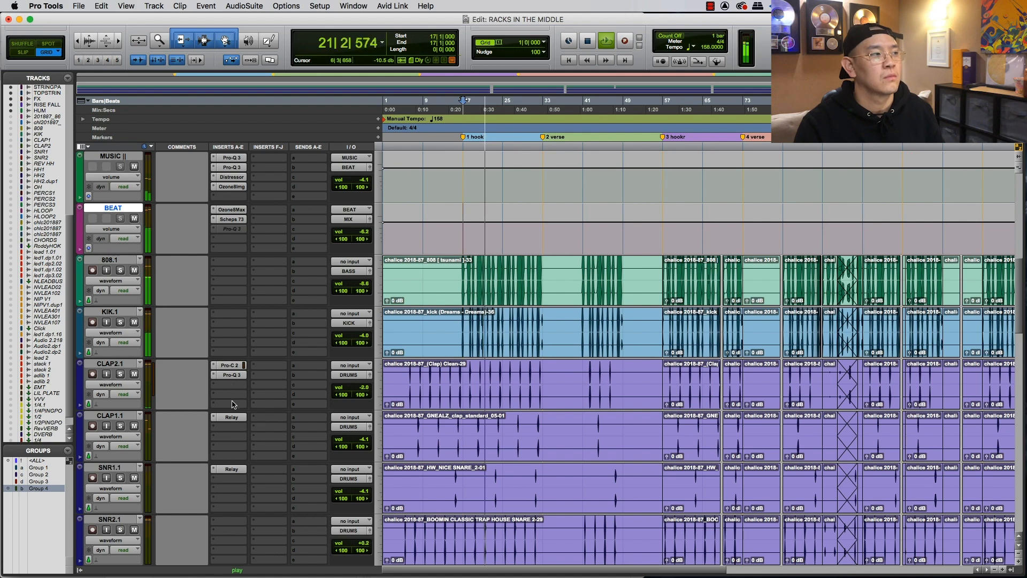
scroll(233, 404, up, 8)
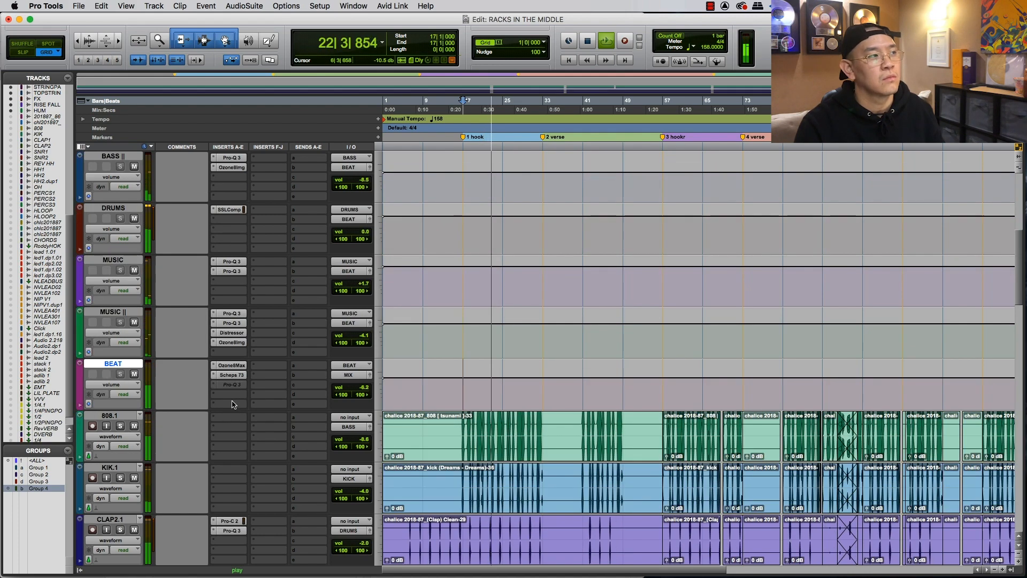
scroll(233, 404, down, 3)
key(space)
- Select the KICK track
scroll(233, 404, up, 4)
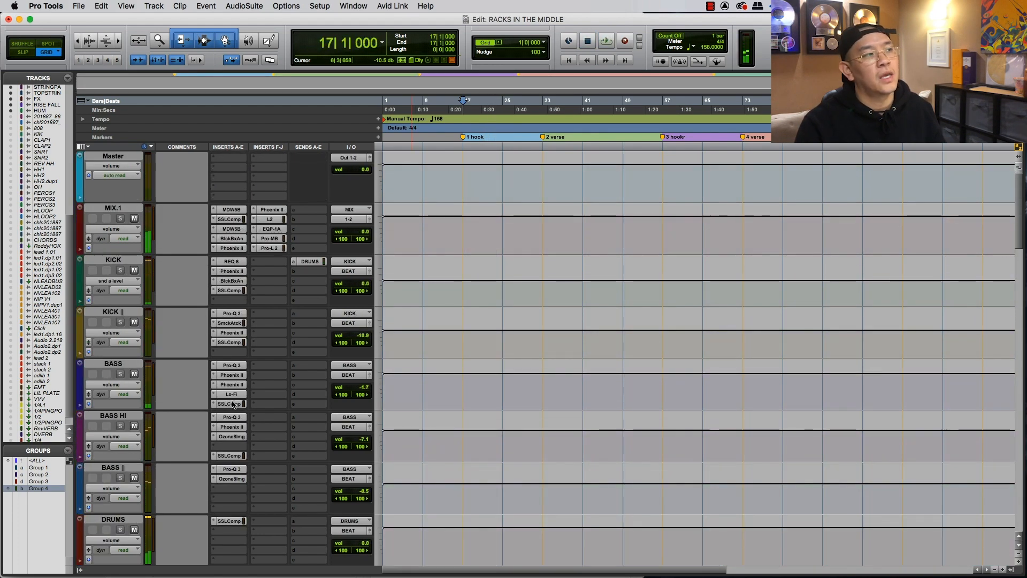
click(105, 262)
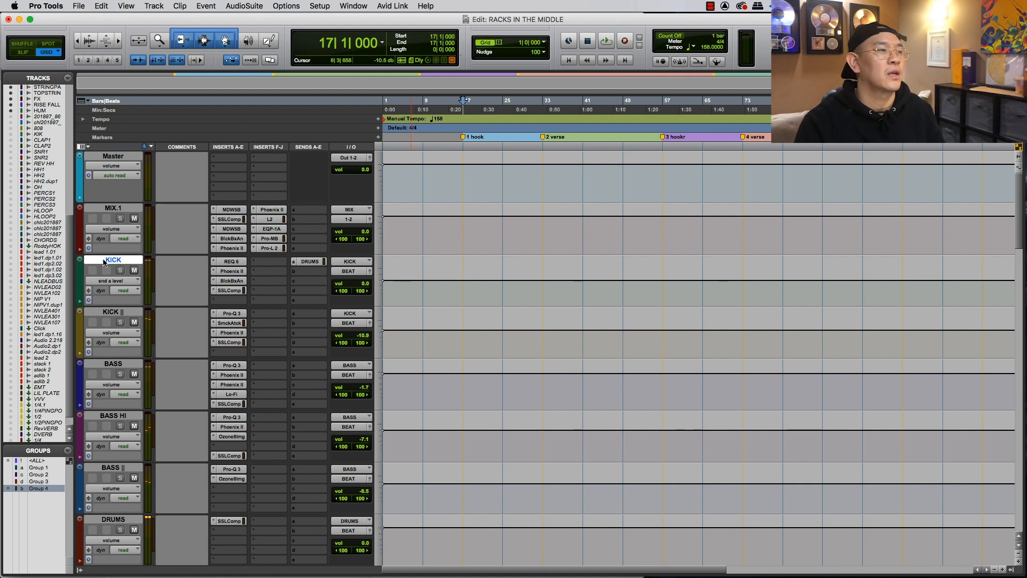
- Review the REQ 6 equalizer and the Phoenix II tape emulation inserts on the KICK track
click(229, 262)
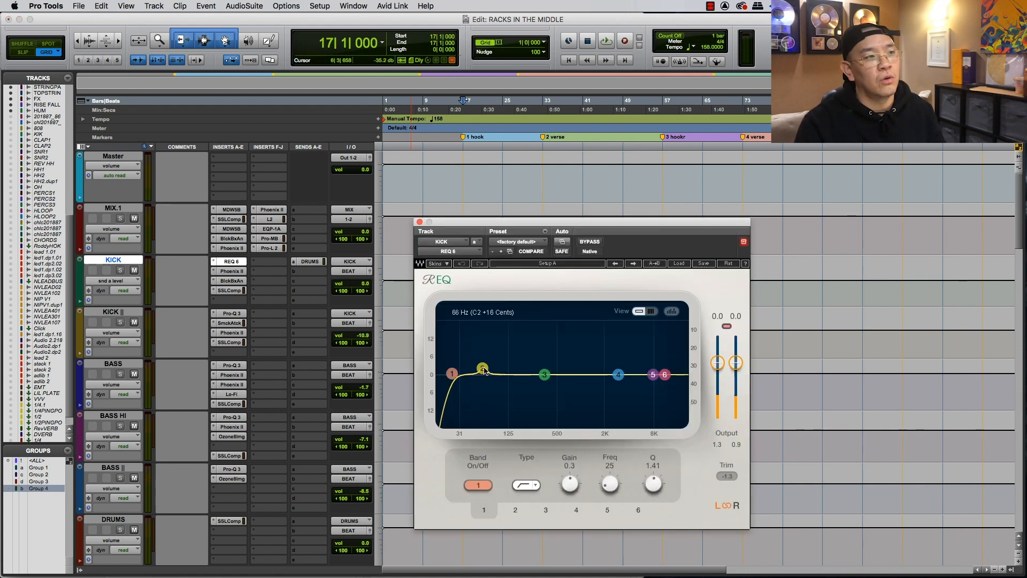
click(420, 222)
click(230, 271)
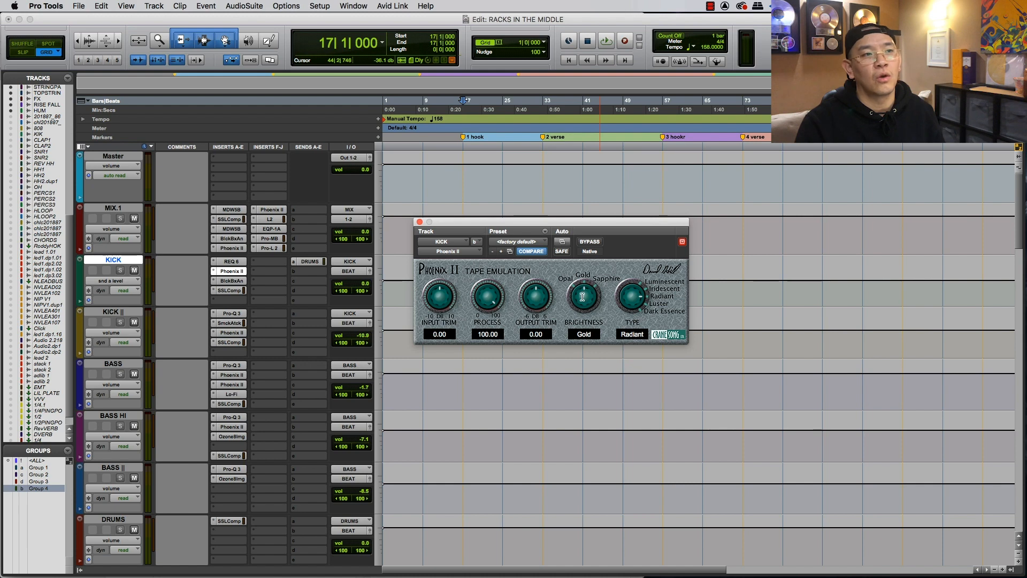
- Open the Black Box HG-2 insert on KICK, examine its triode control during playback, and close it
click(232, 281)
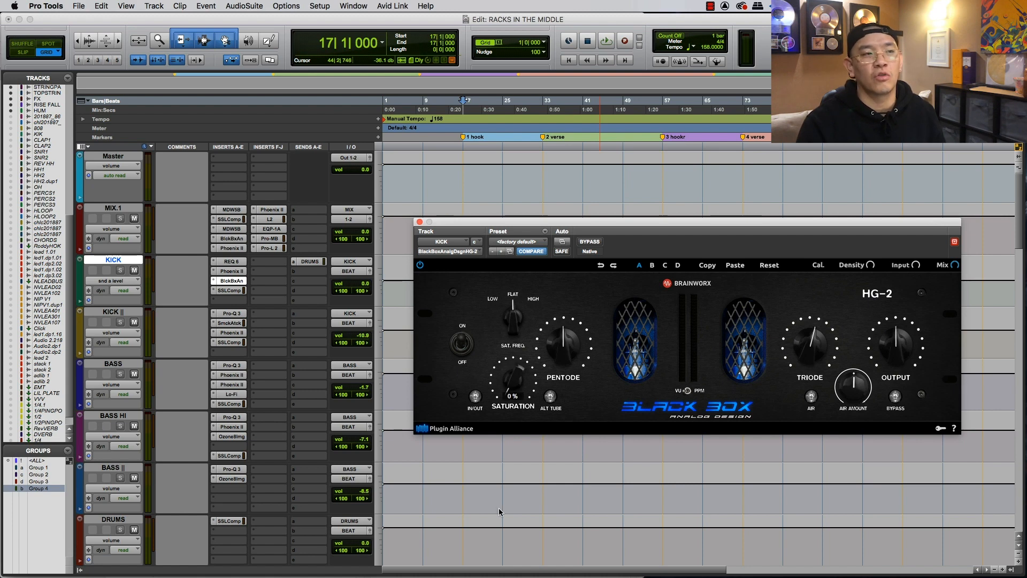
key(space)
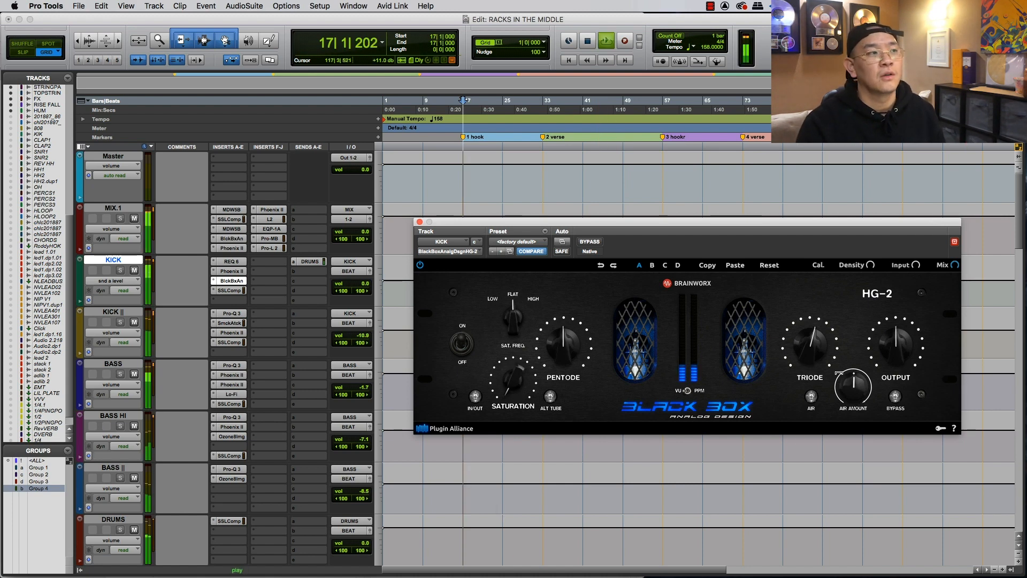
drag(809, 347, 818, 377)
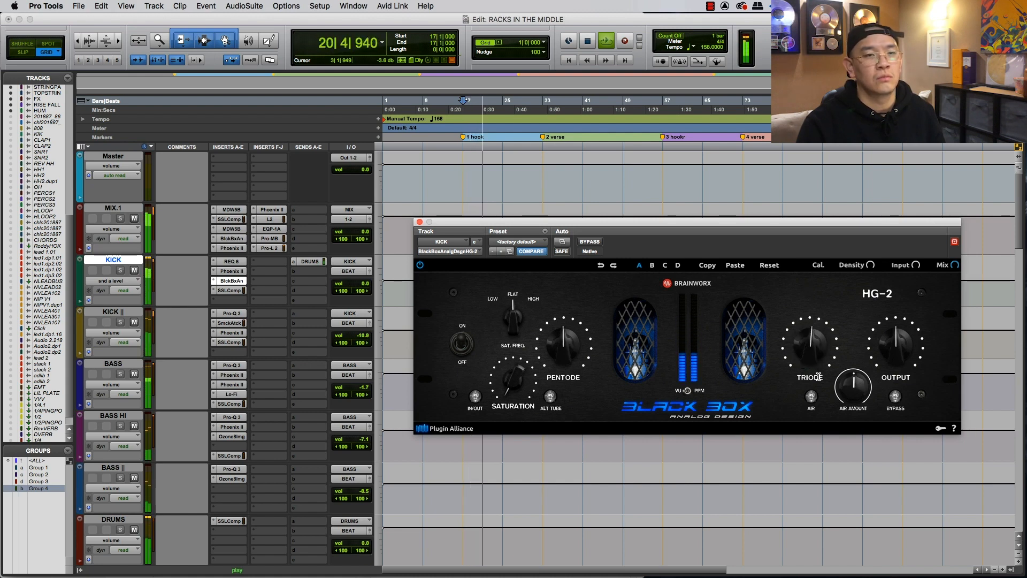
key(space)
click(419, 221)
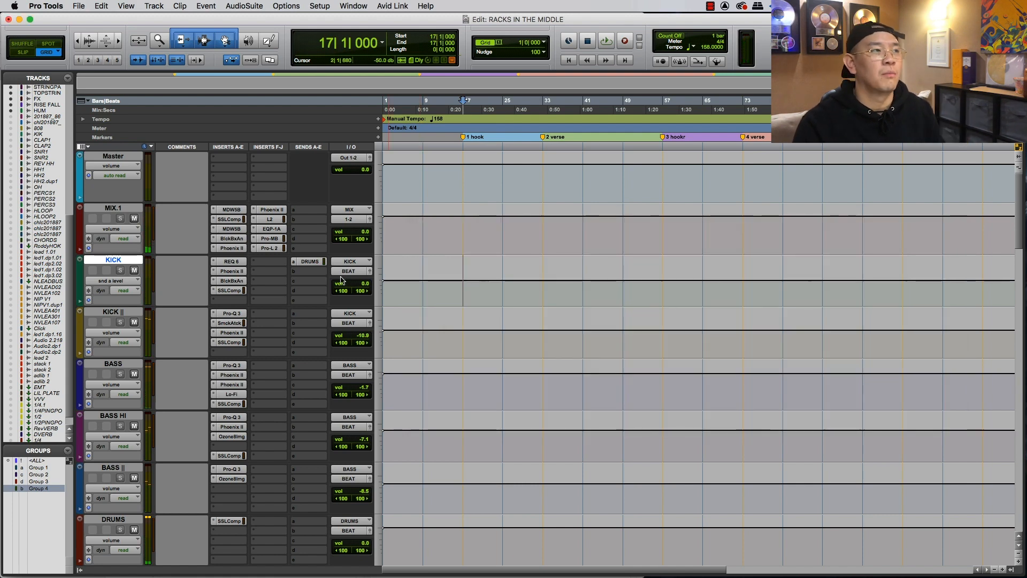
- Open the SSLComp insert on KICK, watch its compression meter during playback, and close it
click(231, 291)
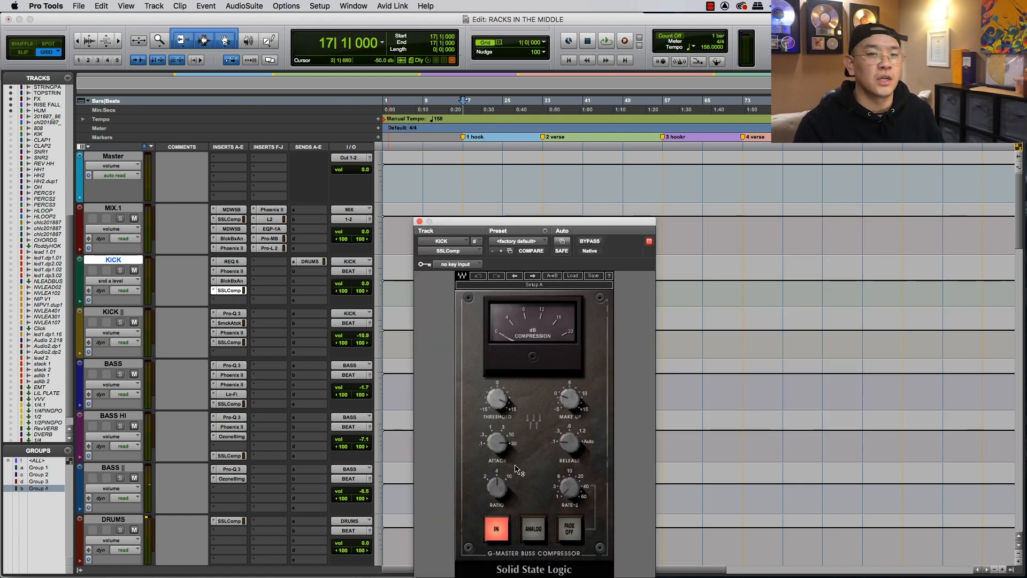
key(space)
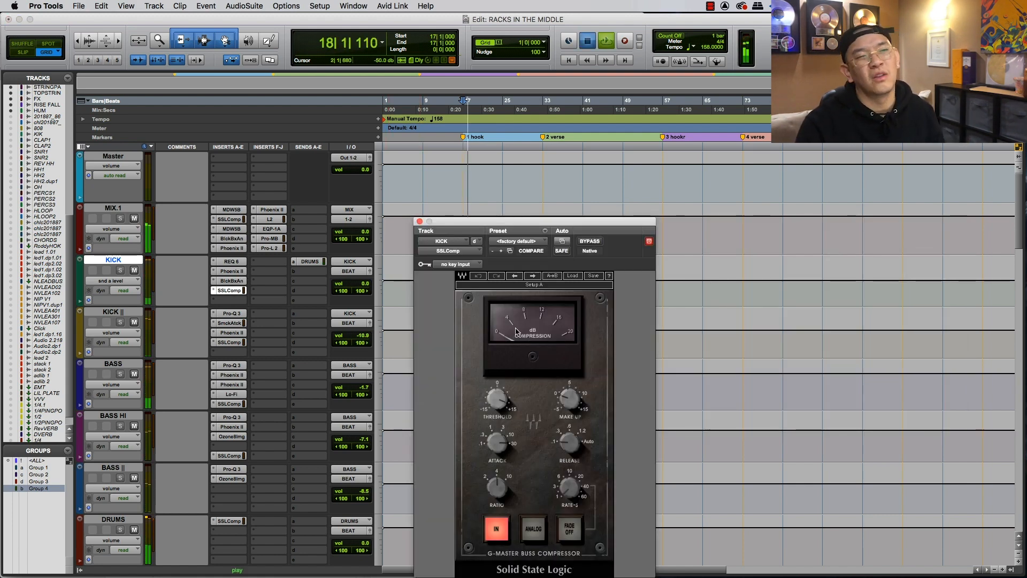
key(space)
click(420, 222)
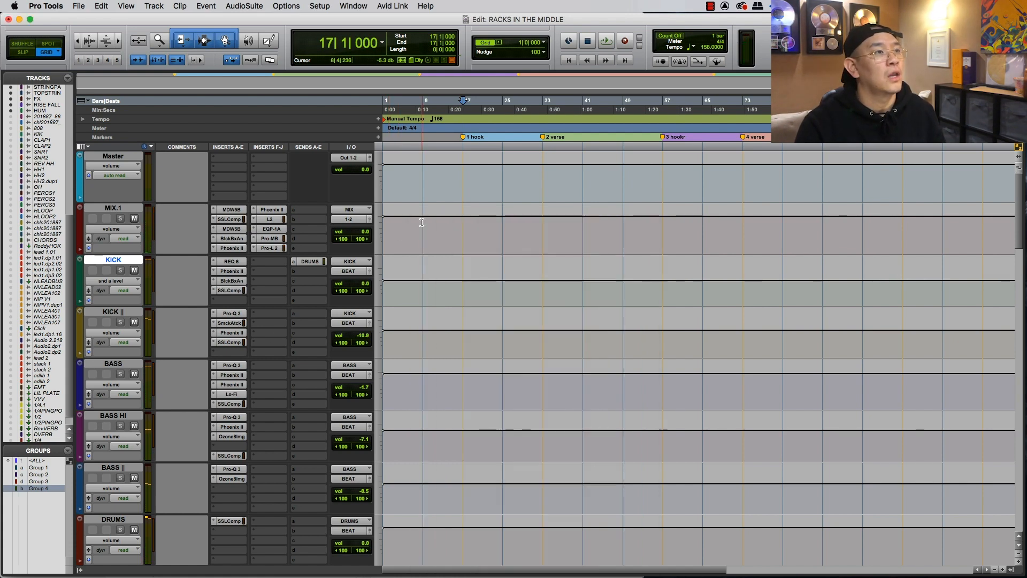
- Select KICK ||, mute KICK, and play the beat while briefly muting and unmuting BASS
click(112, 312)
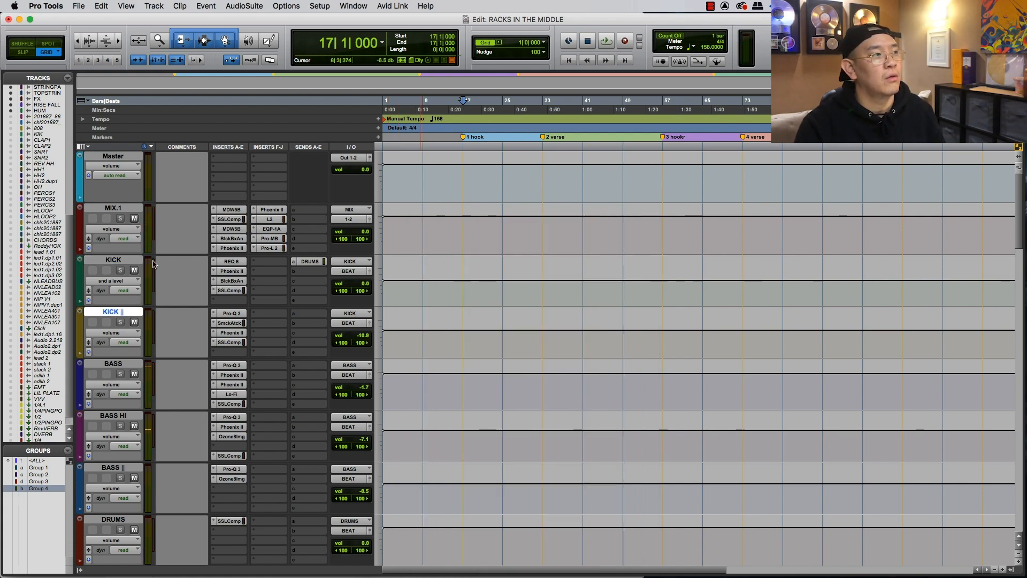
click(135, 271)
key(space)
click(134, 374)
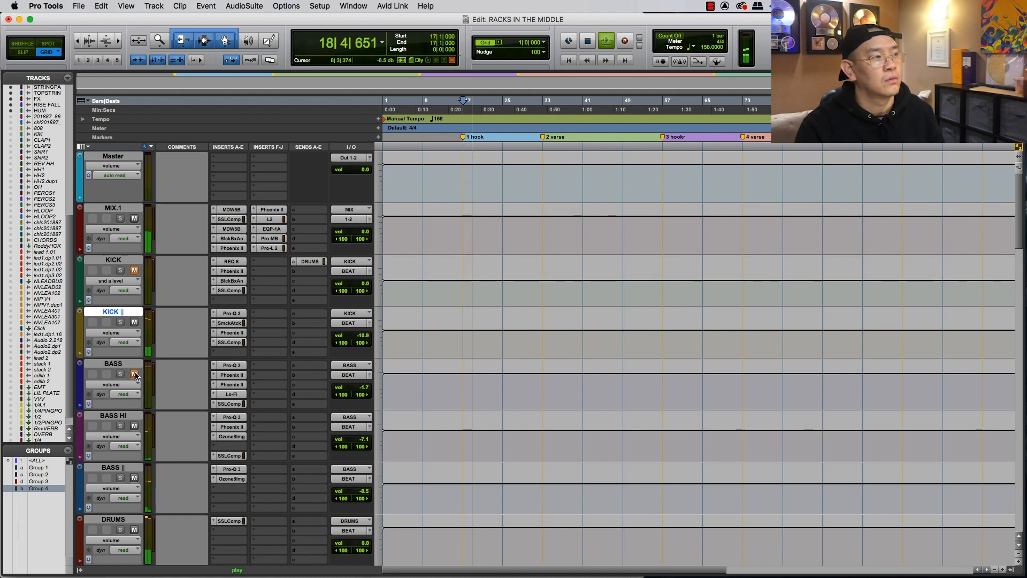
click(134, 374)
key(space)
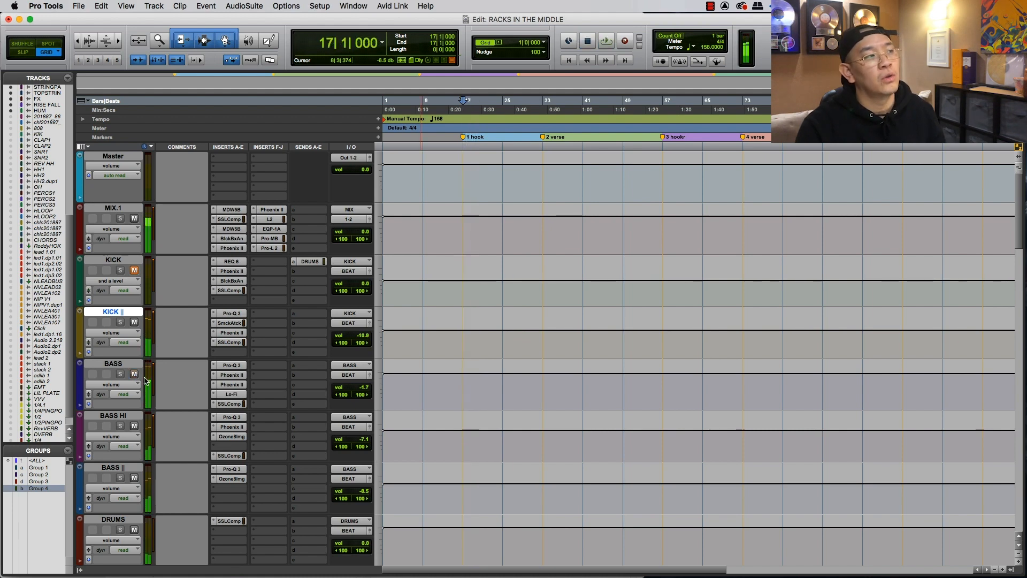
- Play the KICK || bus in isolation from the start of the hook
scroll(145, 380, down, 2)
scroll(145, 380, down, 7)
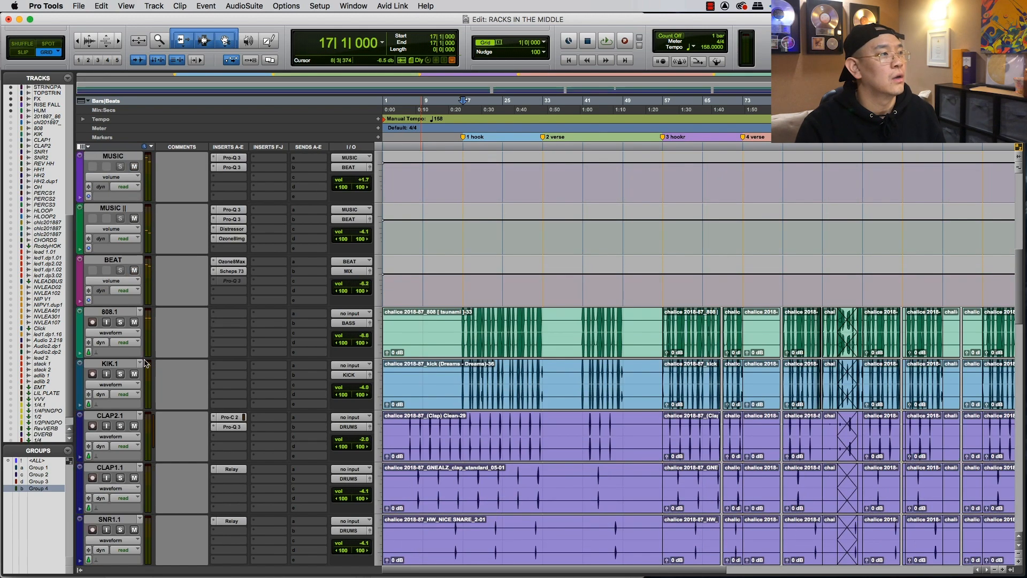
scroll(120, 377, up, 7)
click(119, 260)
key(space)
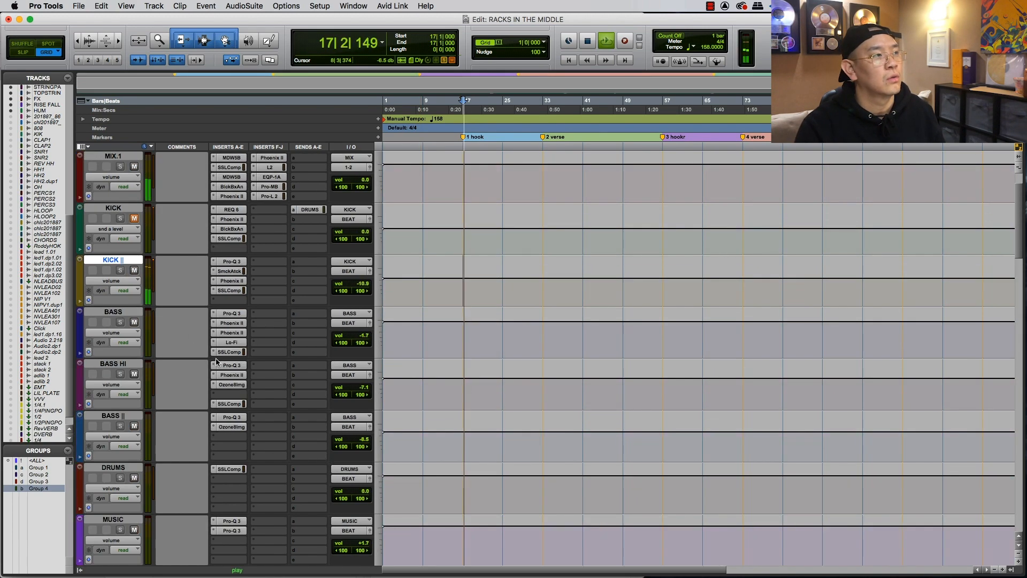
- Open the Pro-Q 3 insert on KICK ||, examine its low cut band during playback, and close it
click(230, 261)
click(230, 261)
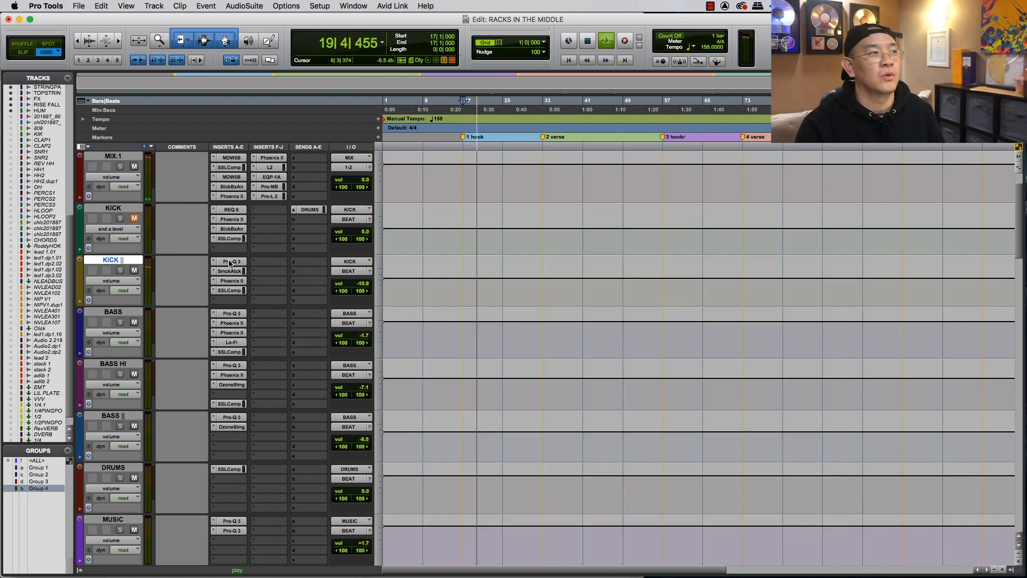
click(230, 262)
mouse_move(535, 400)
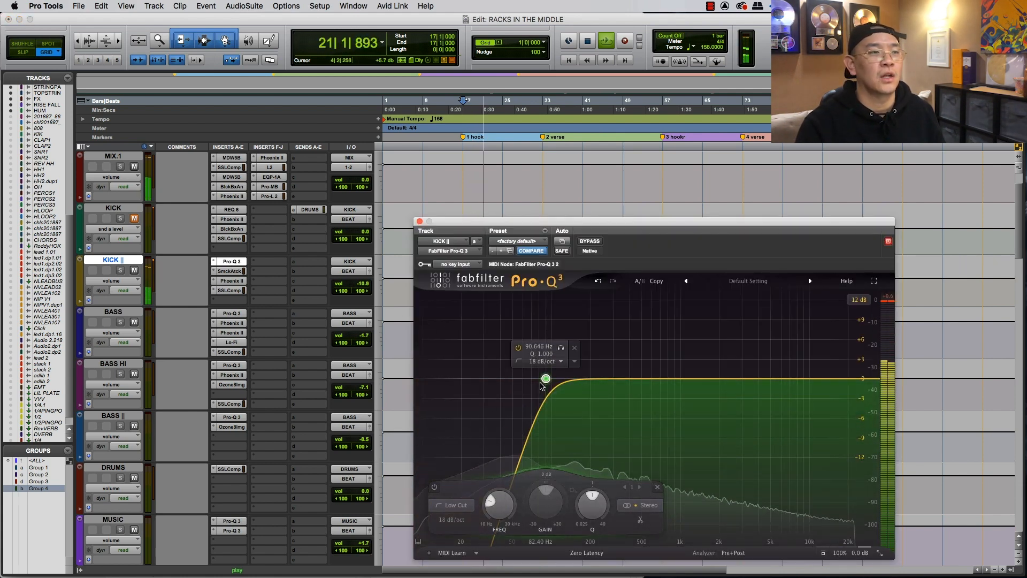
click(230, 262)
click(230, 262)
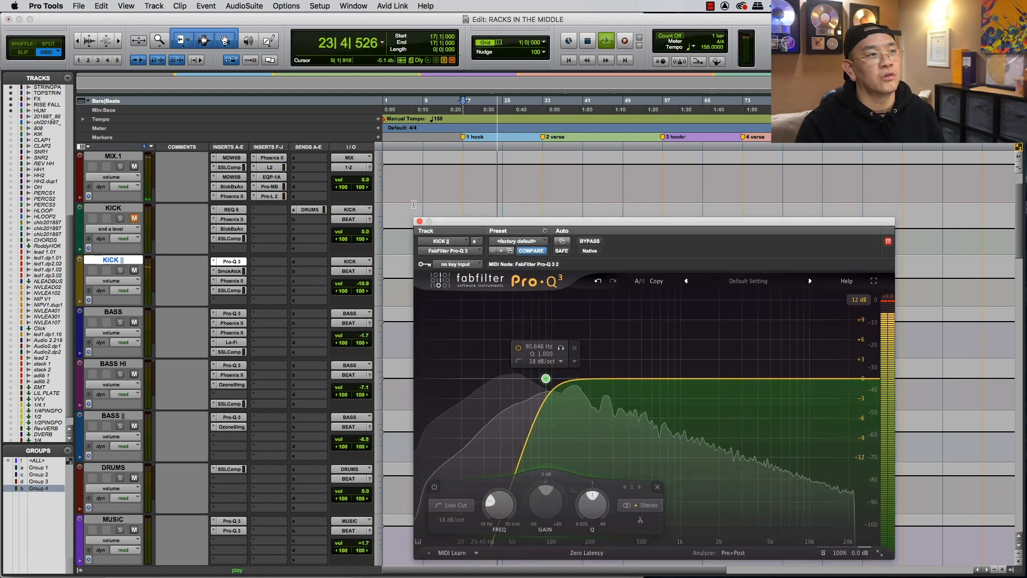
click(230, 262)
- Review the Smack Attack transient shaper and the Phoenix II tape emulation on KICK || during playback
click(231, 272)
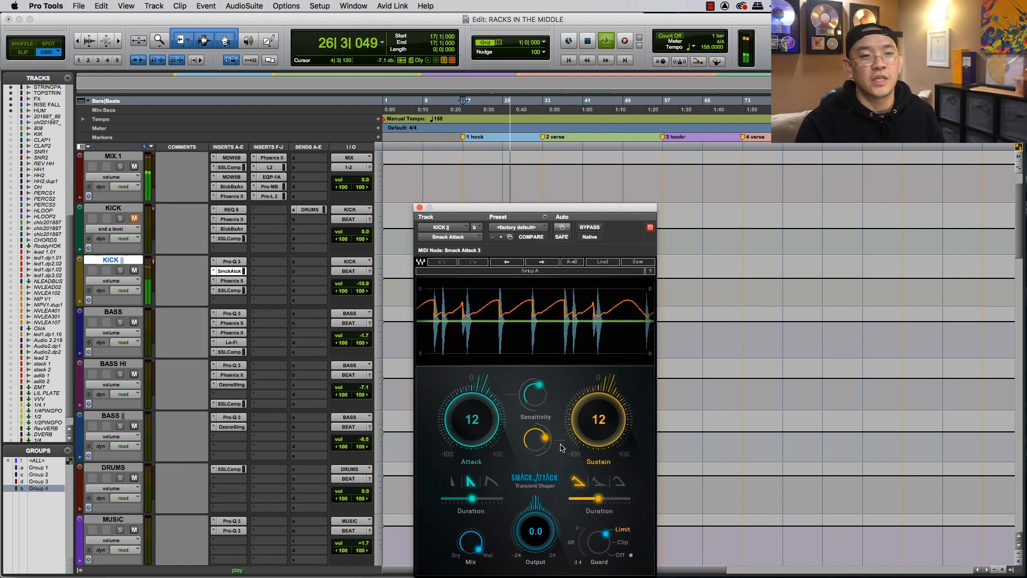
click(231, 281)
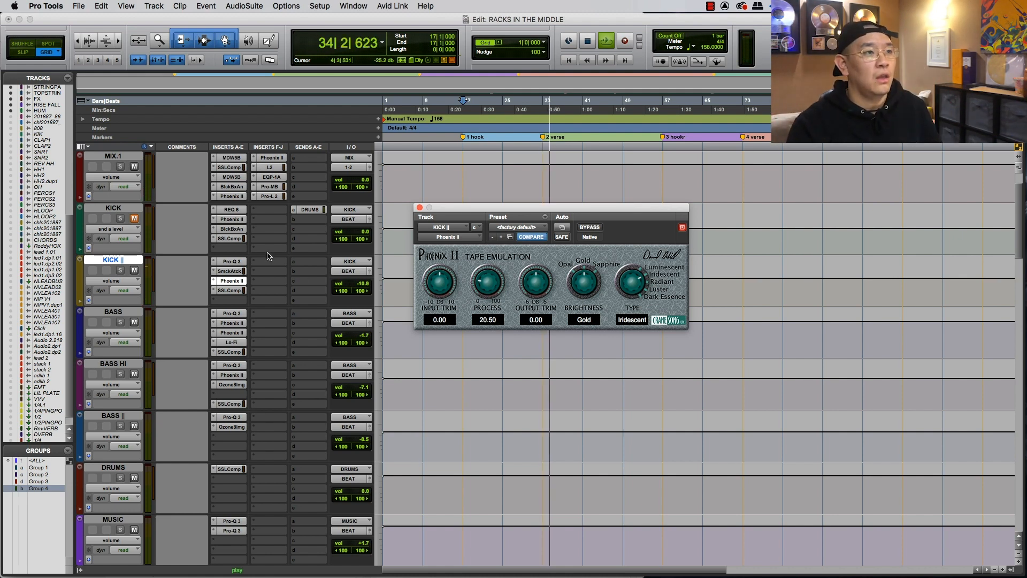
- Open the SSLComp insert on KICK || and adjust its threshold, playing the kick to check the compression
click(229, 290)
key(space)
key(space)
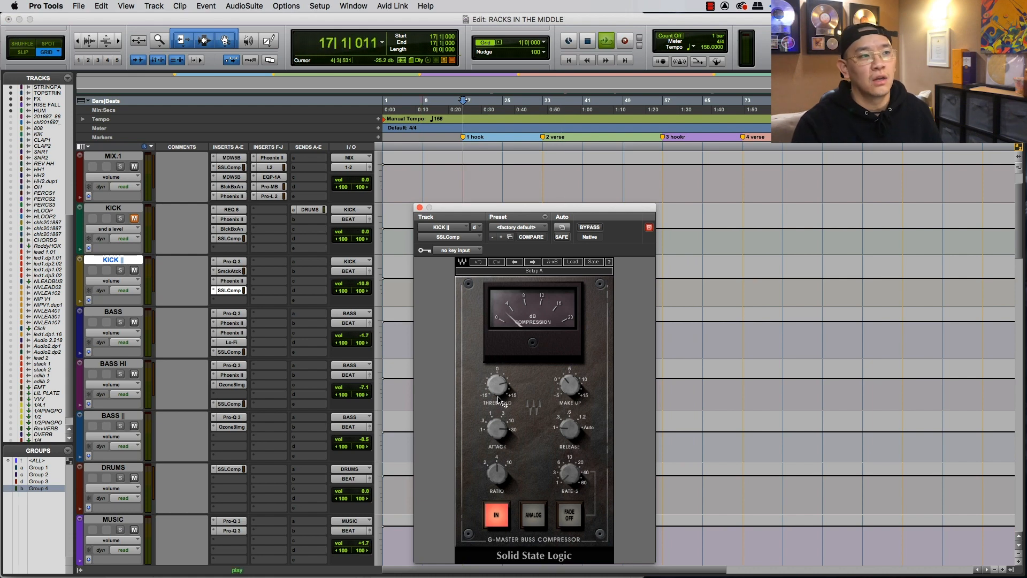
key(space)
drag(500, 400, 500, 396)
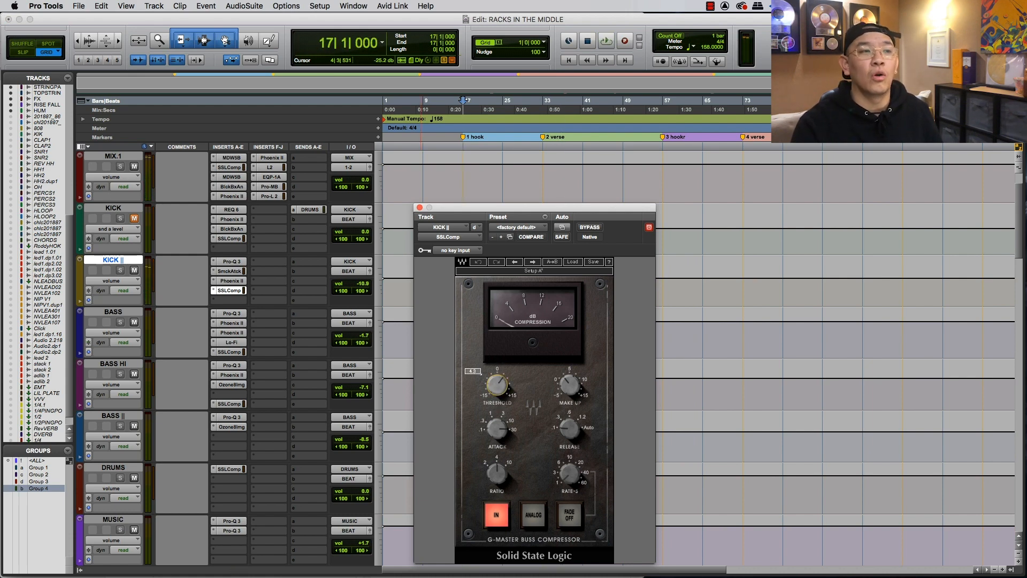
key(space)
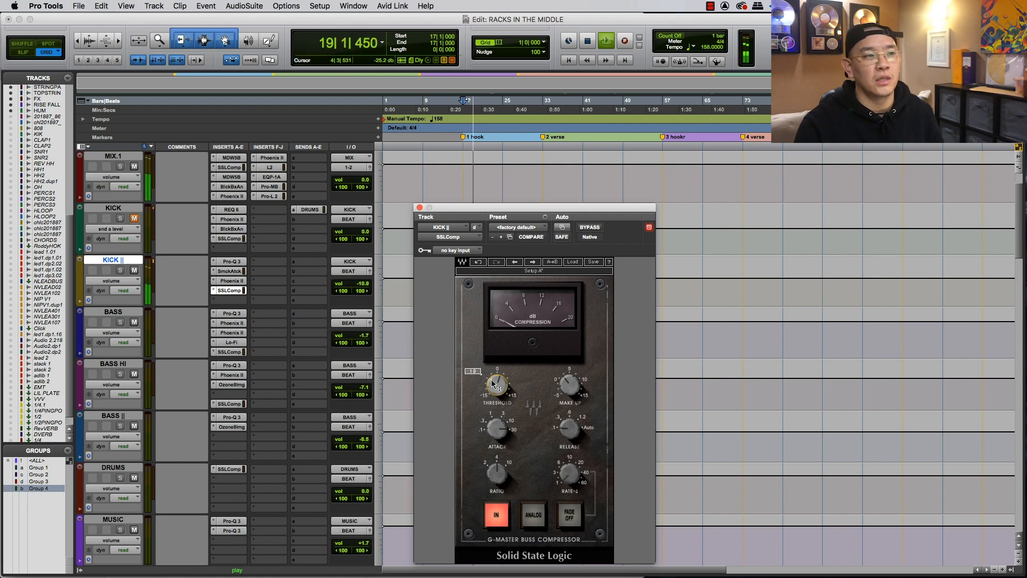
key(space)
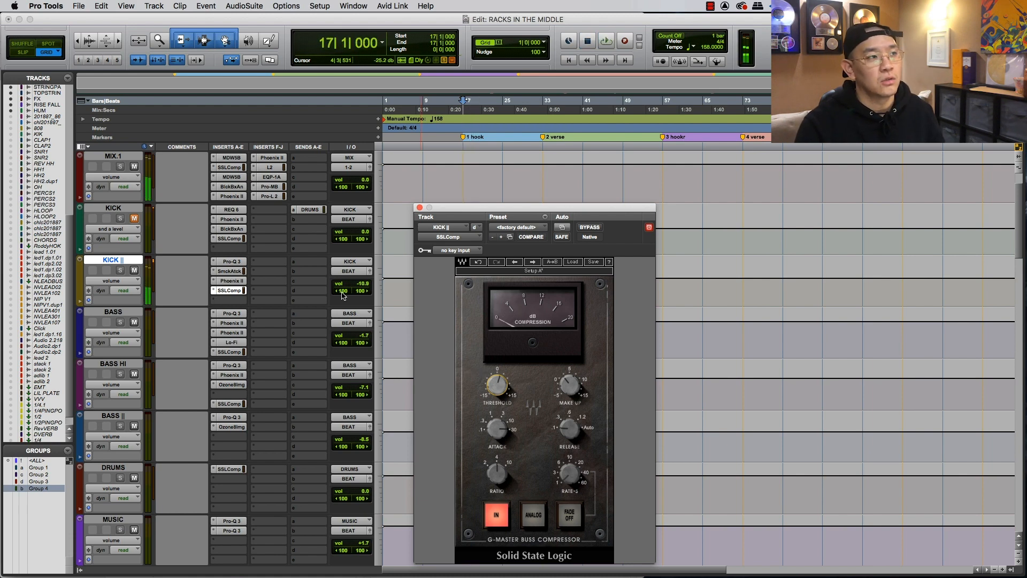
- Raise the KICK || volume to -6.9 dB, close the compressor, and lower the volume to -10.4 dB with KICK unmuted during playback
drag(361, 286, 359, 253)
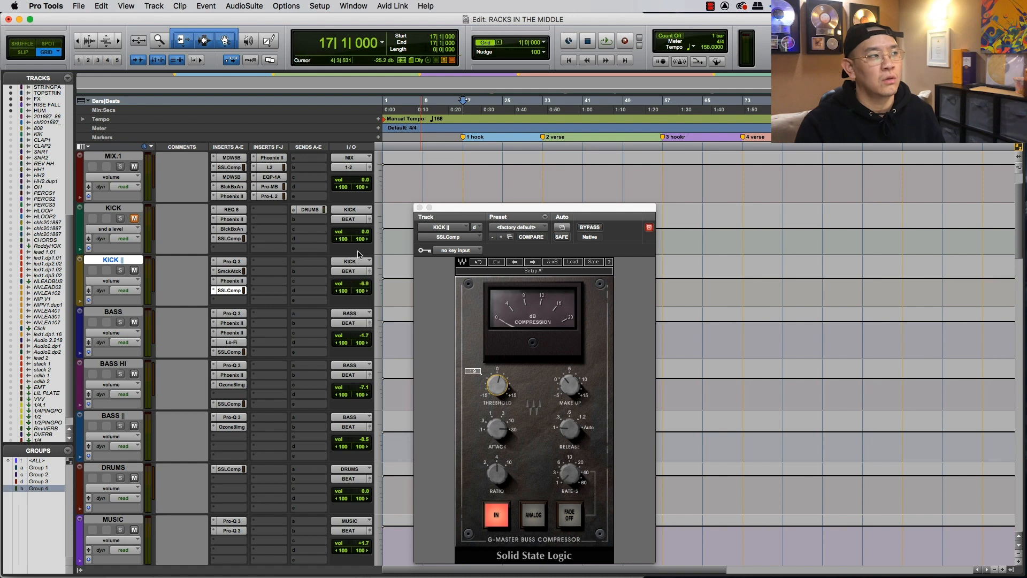
key(space)
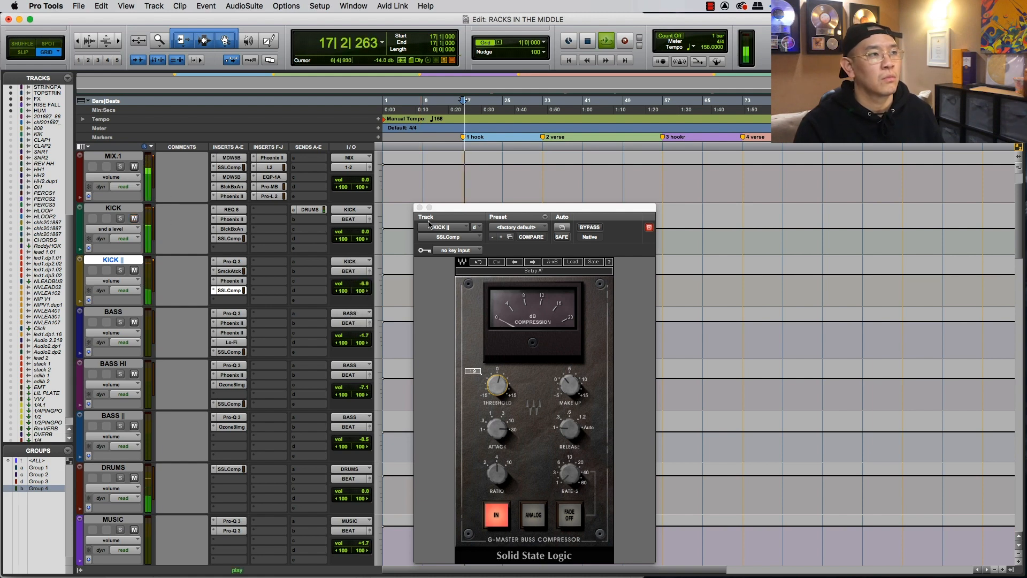
click(419, 207)
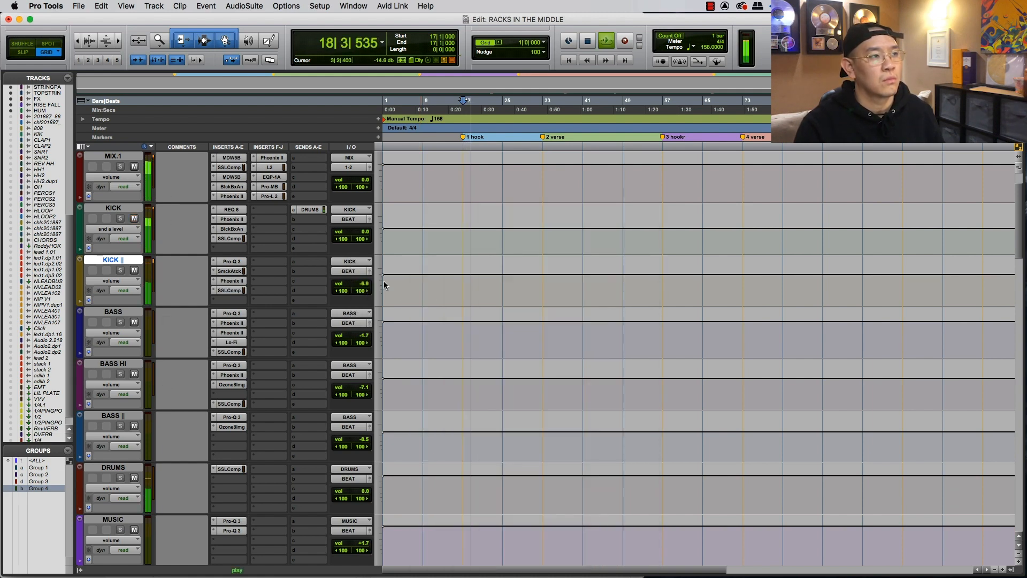
drag(366, 283, 373, 305)
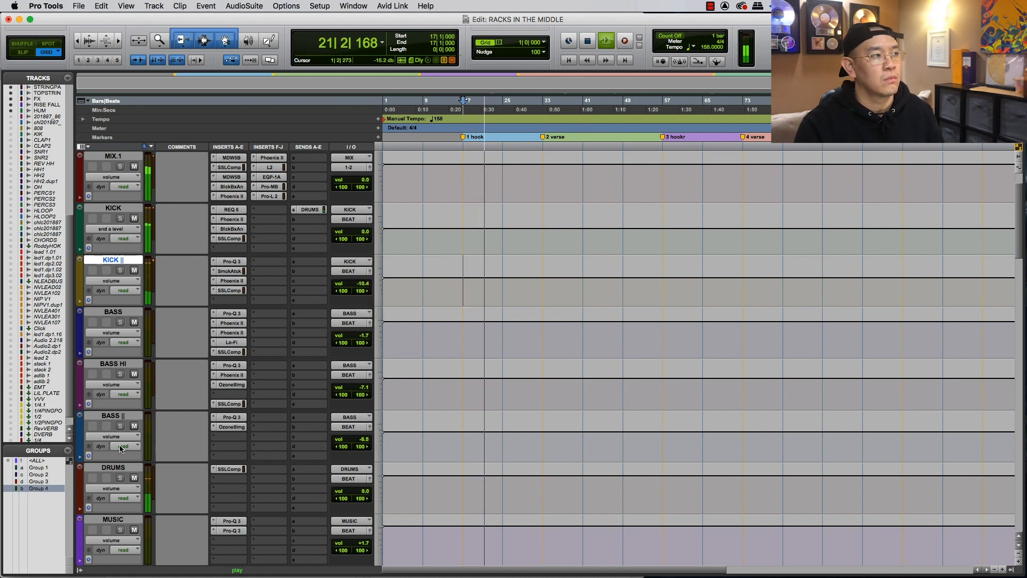
- Replay the beat from bar 17, look over the source tracks, and fine-tune the KICK || volume slightly upward
scroll(120, 448, down, 10)
key(space)
key(space)
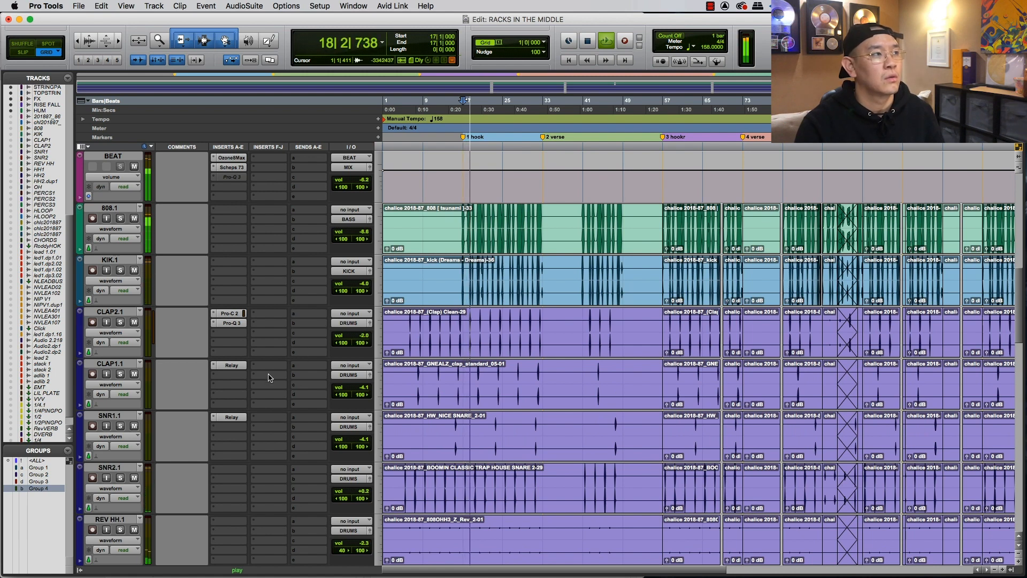
scroll(318, 357, up, 3)
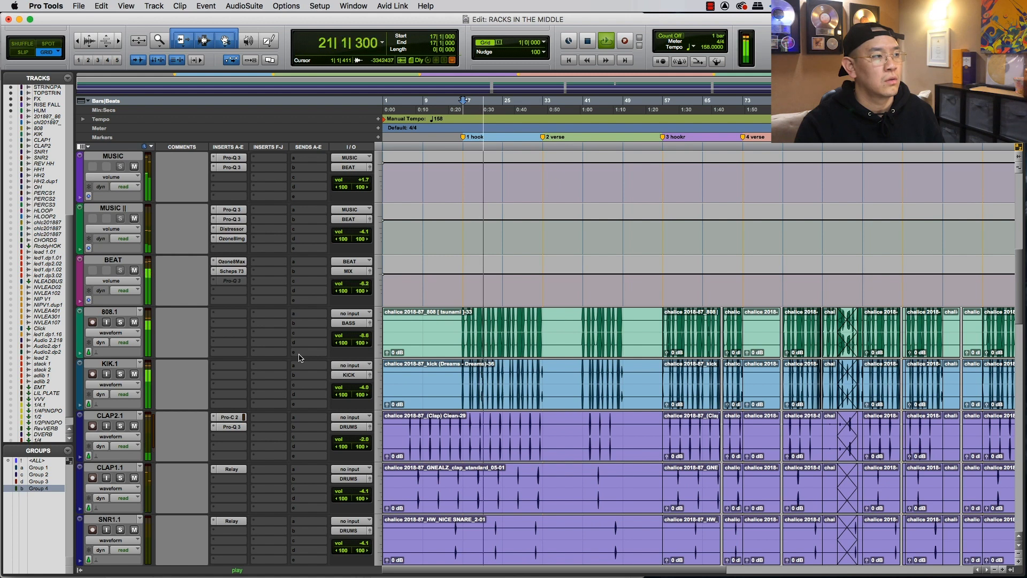
scroll(298, 357, up, 10)
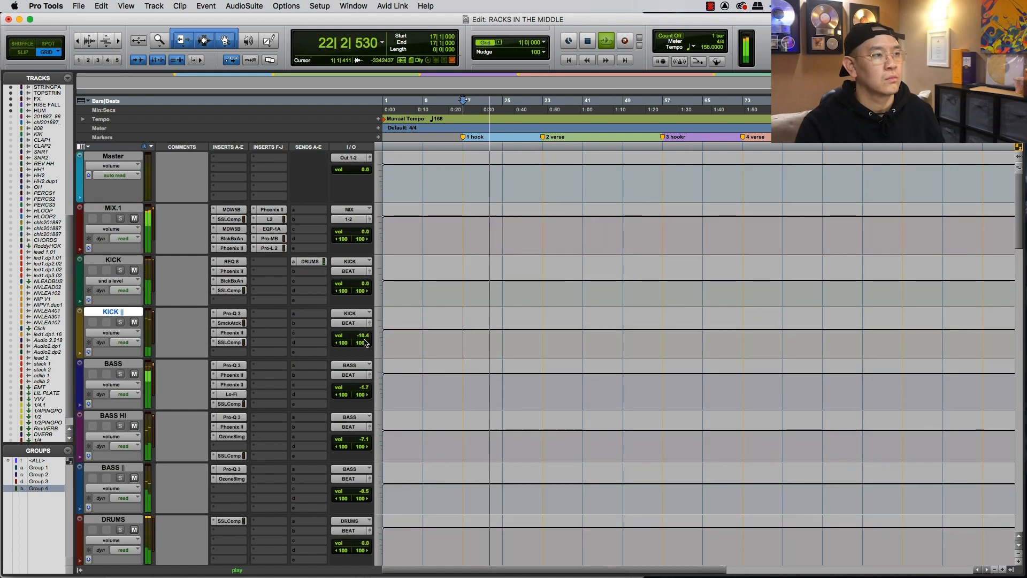
drag(364, 335, 364, 327)
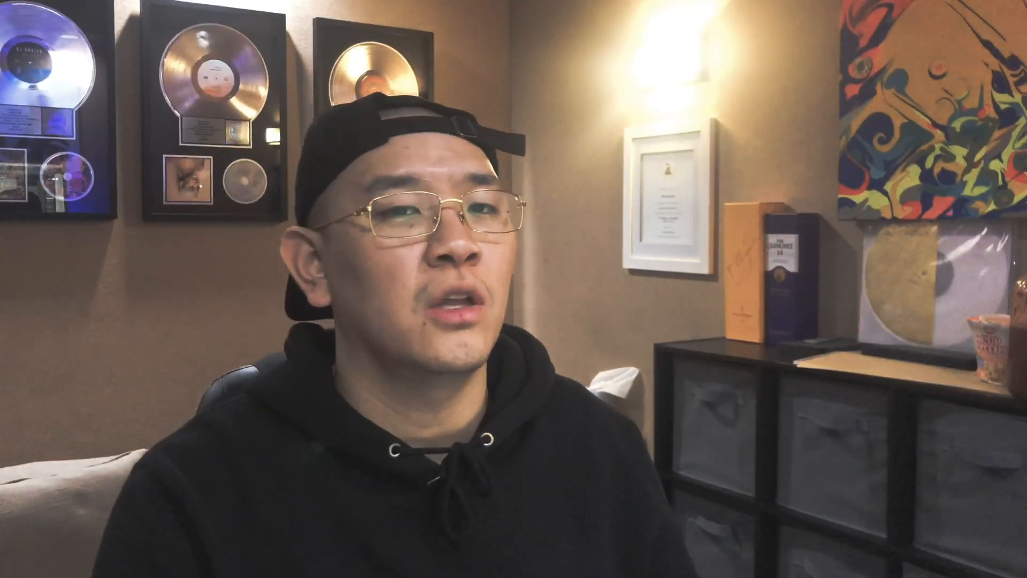
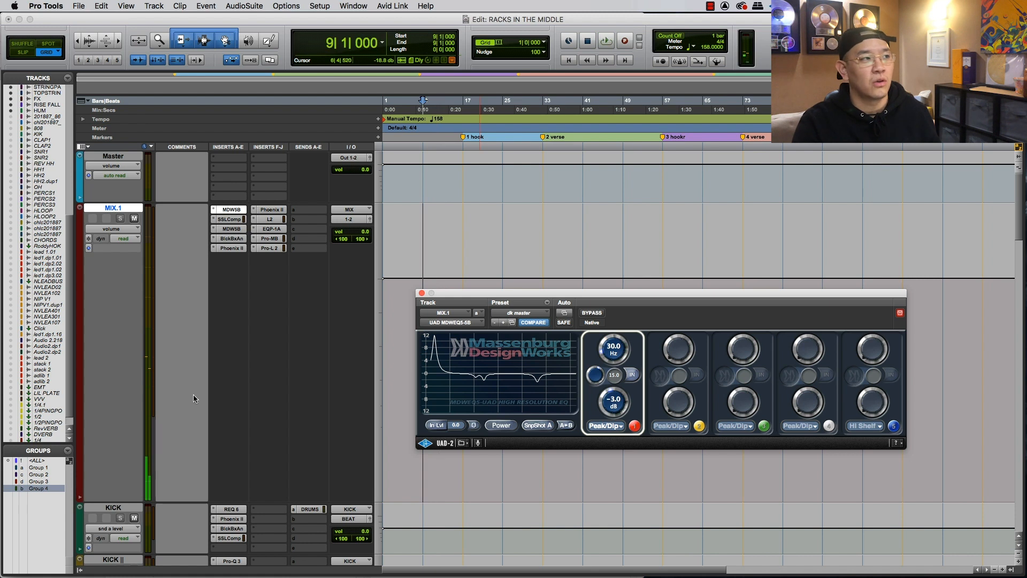
- Toggle the 30 Hz band of the MDWEQ5 on MIX.1, and briefly play the mix with its SSLComp open
click(634, 427)
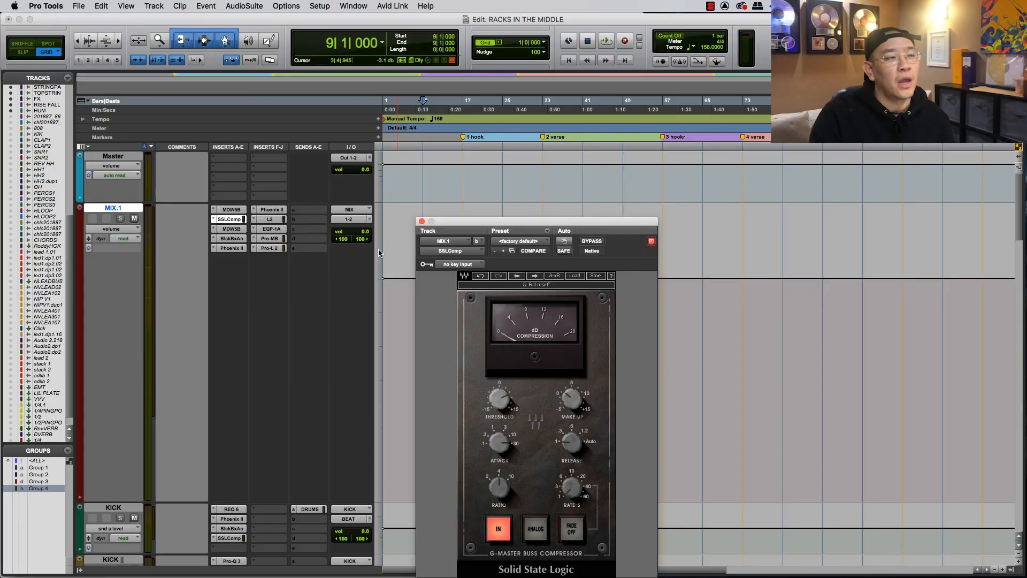
key(space)
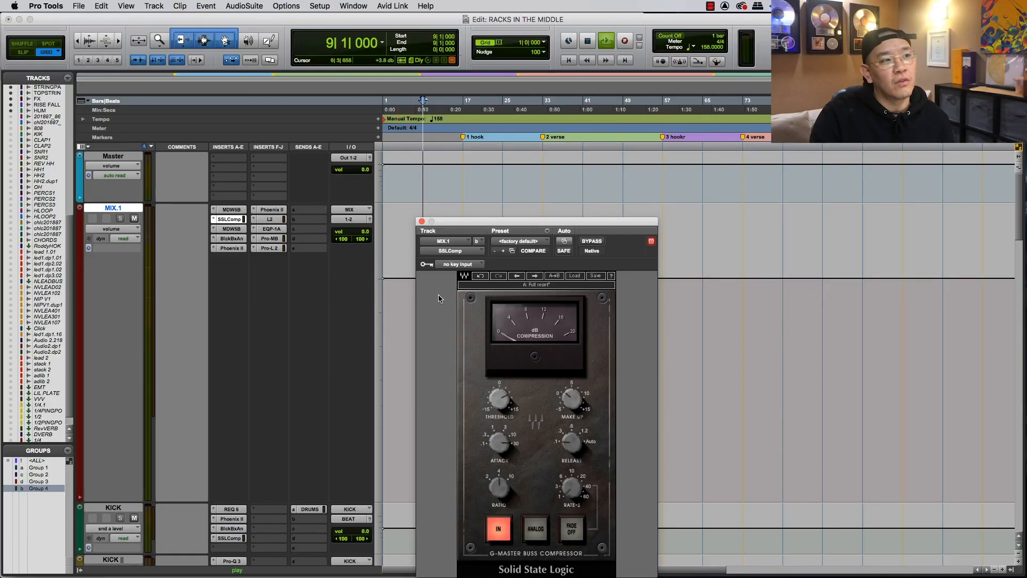
key(space)
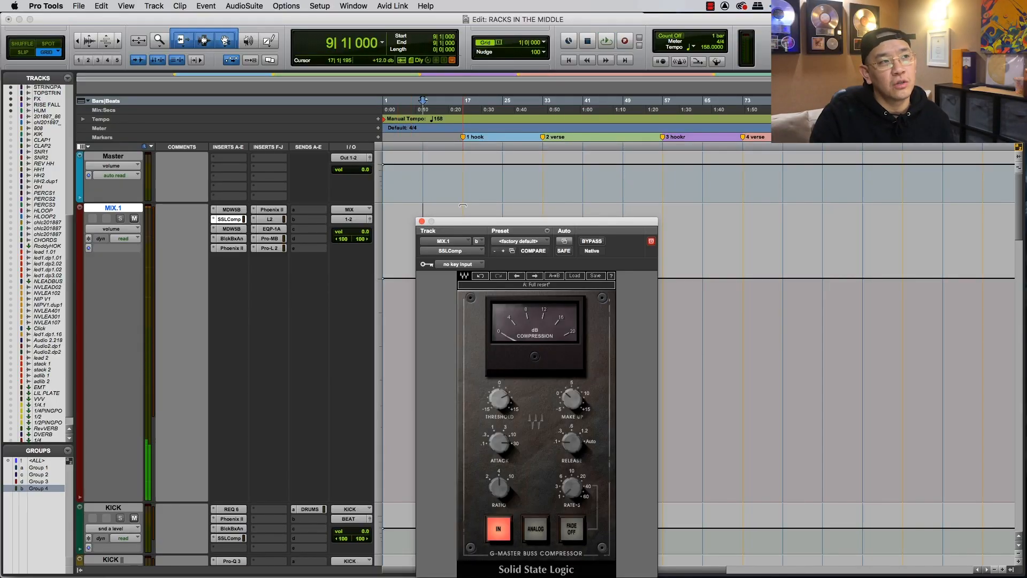
- Play the mix briefly from bar 17 and review the attack, release, ratio, threshold and make-up controls of the SSLComp on MIX.1
click(462, 188)
key(space)
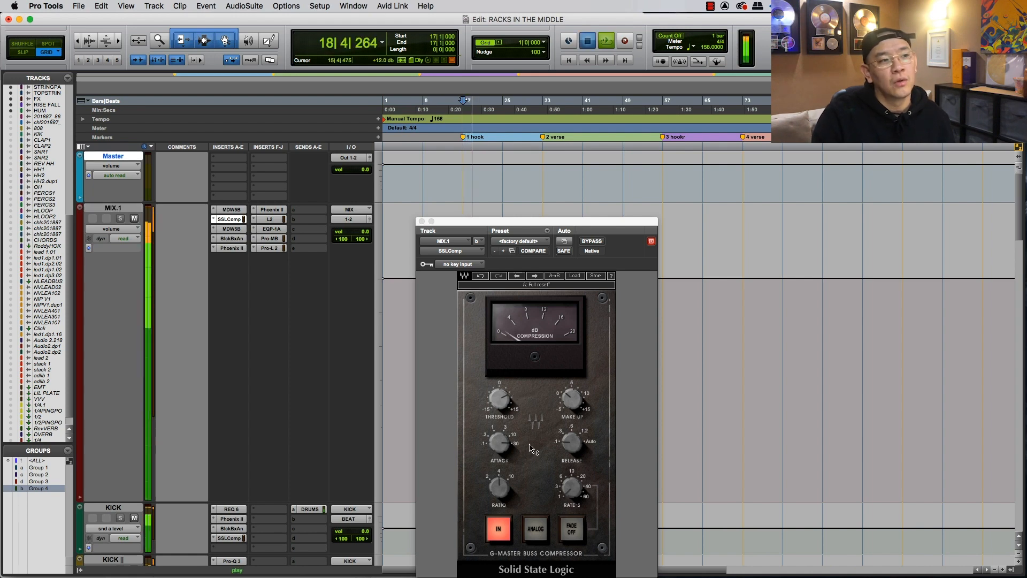
key(space)
click(495, 445)
click(575, 443)
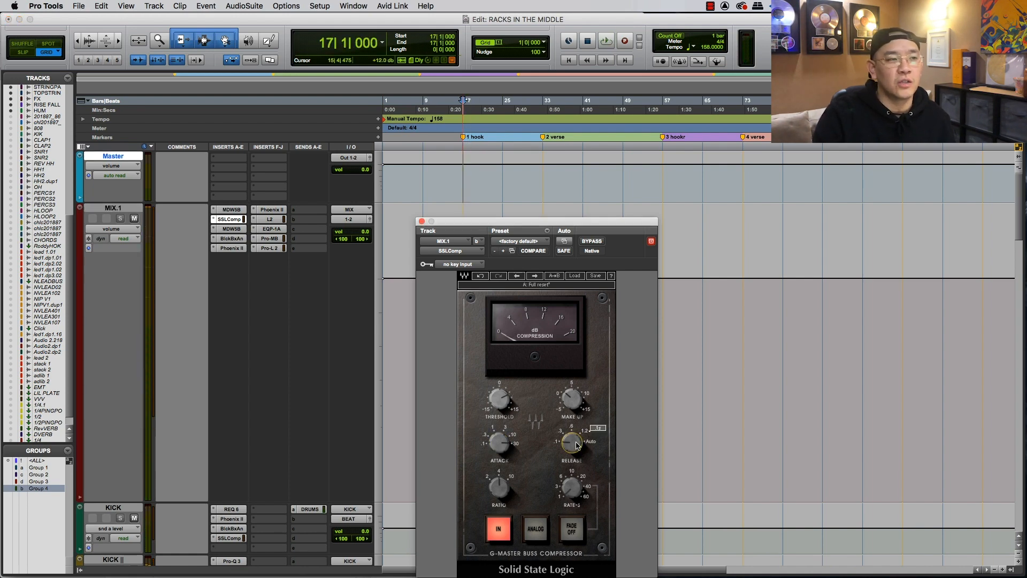
click(499, 487)
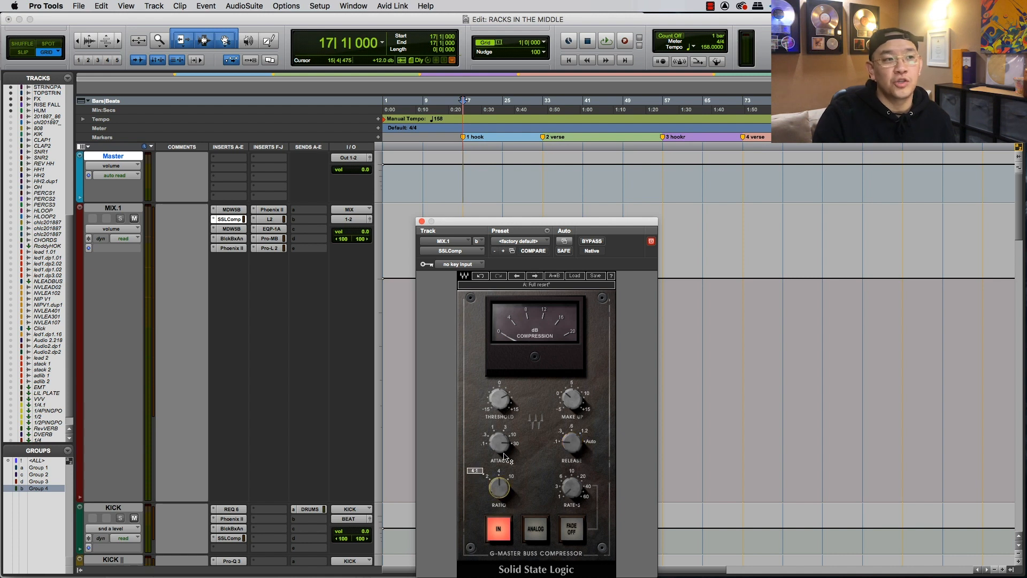
click(503, 402)
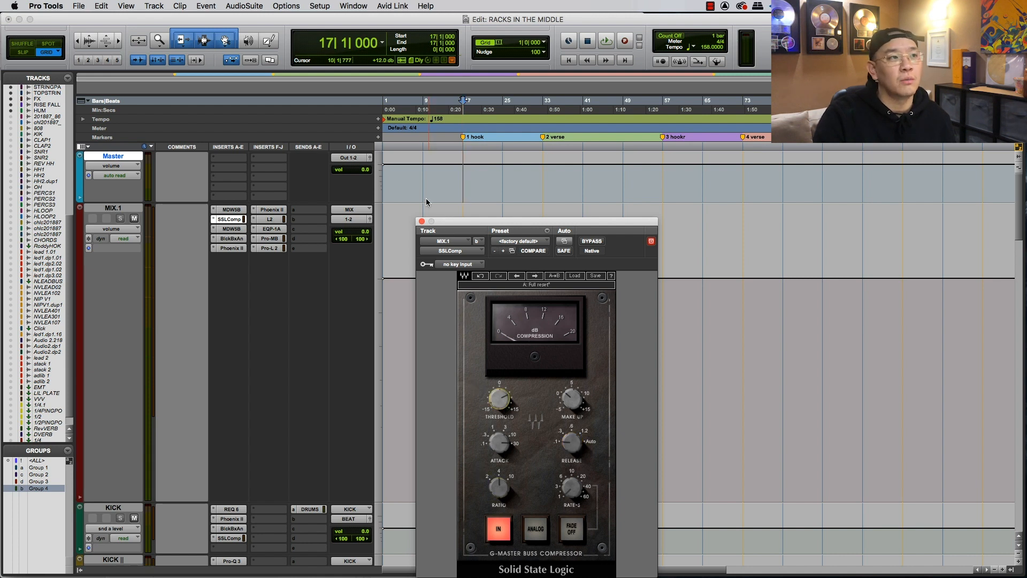
click(571, 398)
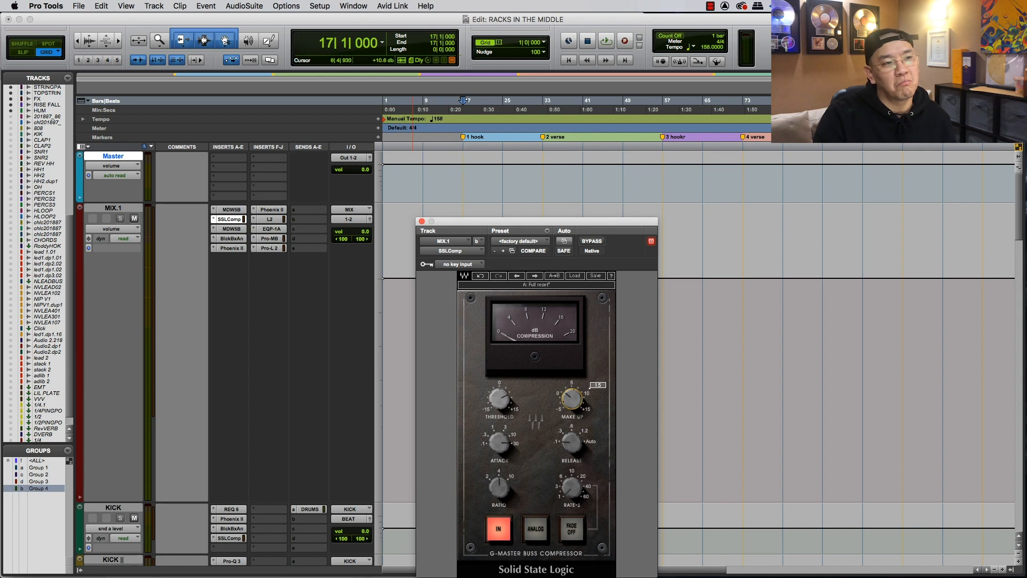
- Compare the MDWEQ5 settings before and after the SSLComp in the MIX.1 insert chain
click(230, 231)
click(229, 219)
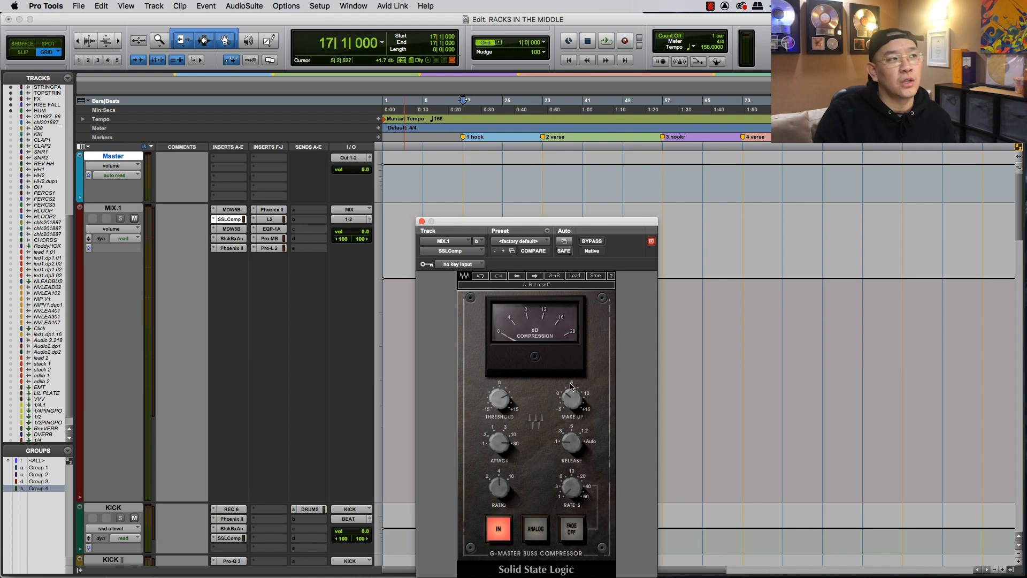
click(232, 229)
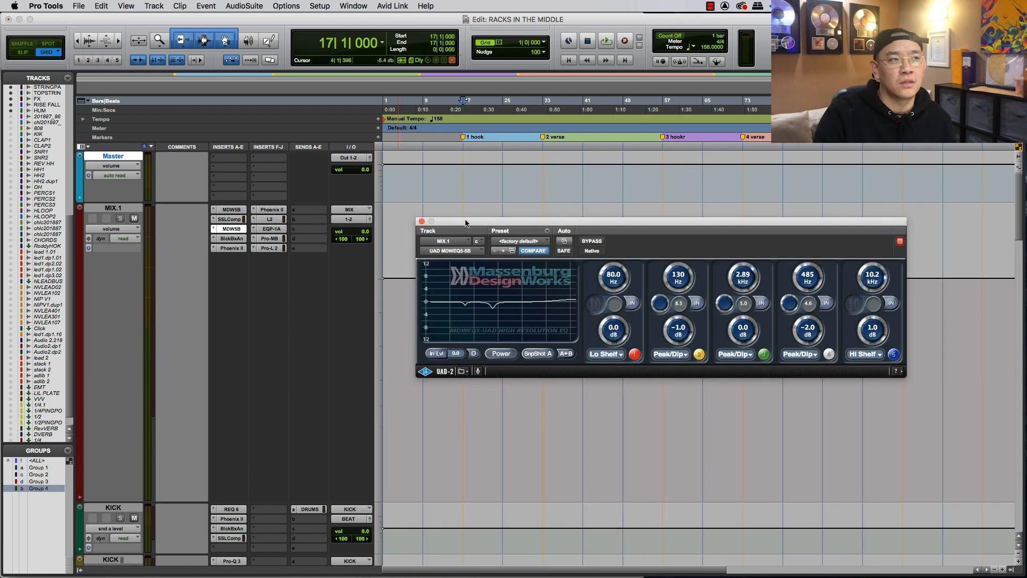
mouse_move(466, 223)
mouse_down()
mouse_move(469, 311)
mouse_move(460, 238)
mouse_up()
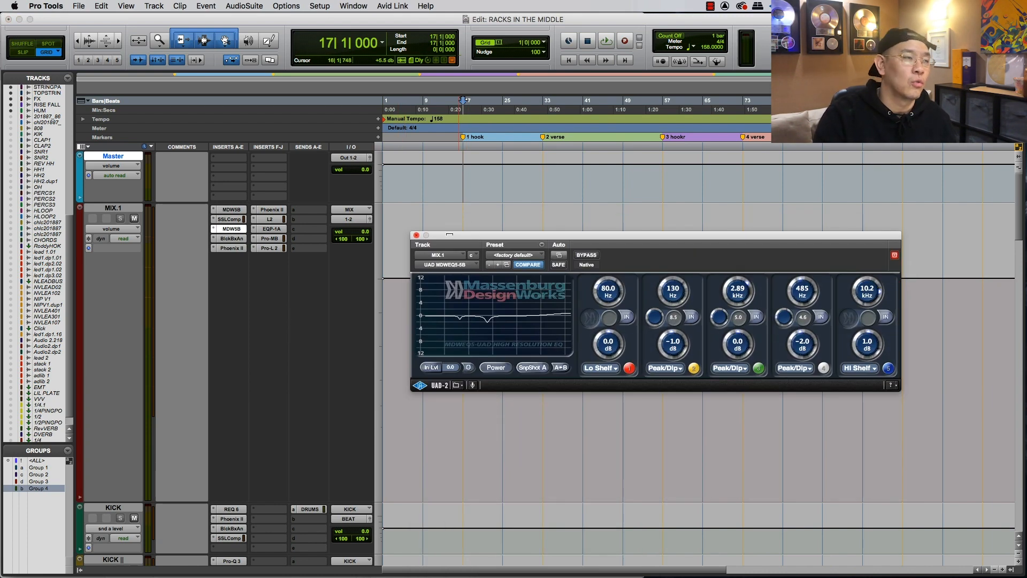
click(231, 209)
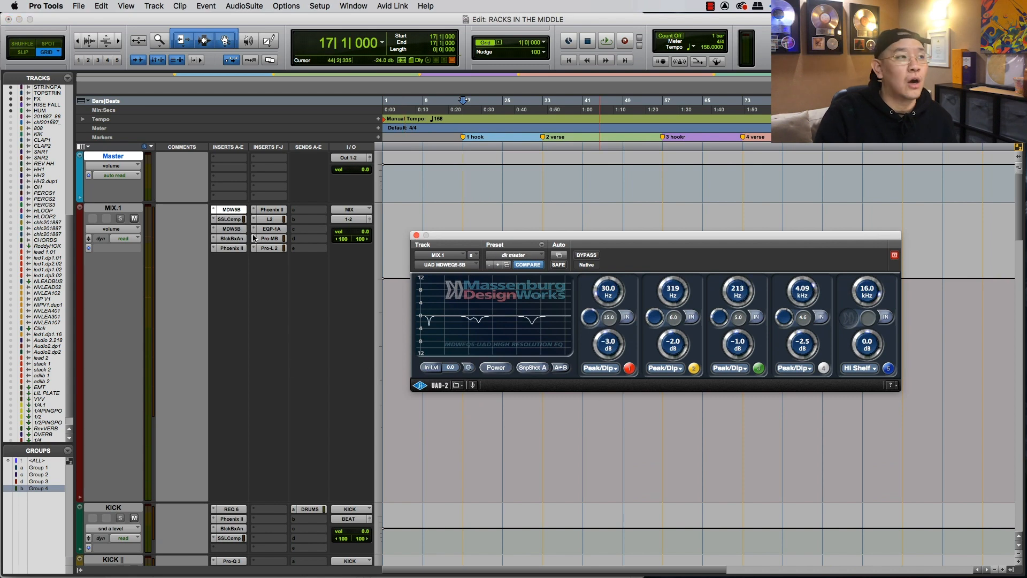
click(232, 220)
click(233, 229)
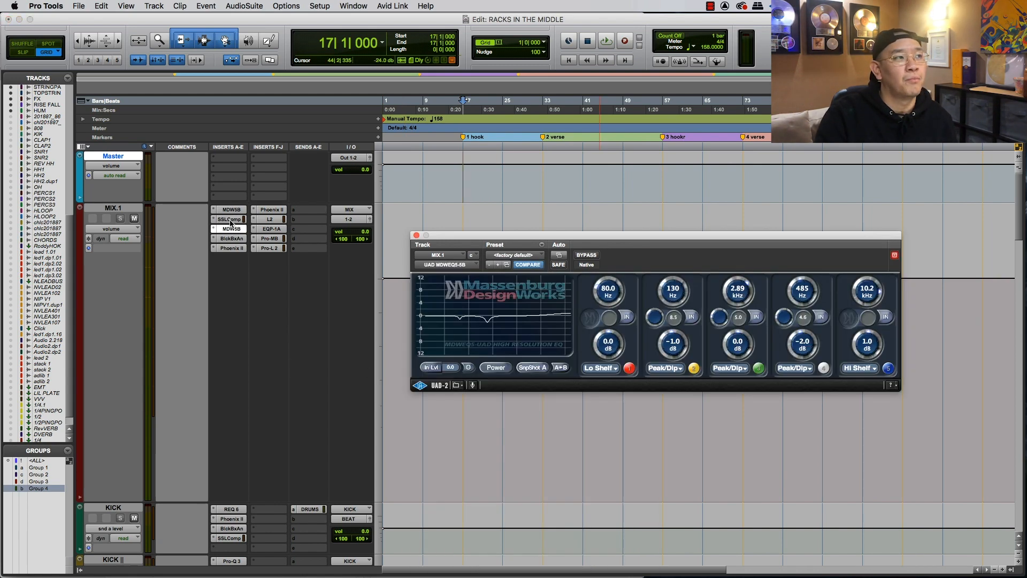
- Recheck the order of SSLComp, the second MDWEQ5 and Black Box HG-2 on MIX.1, reviewing the second EQ's bands
click(231, 220)
click(231, 220)
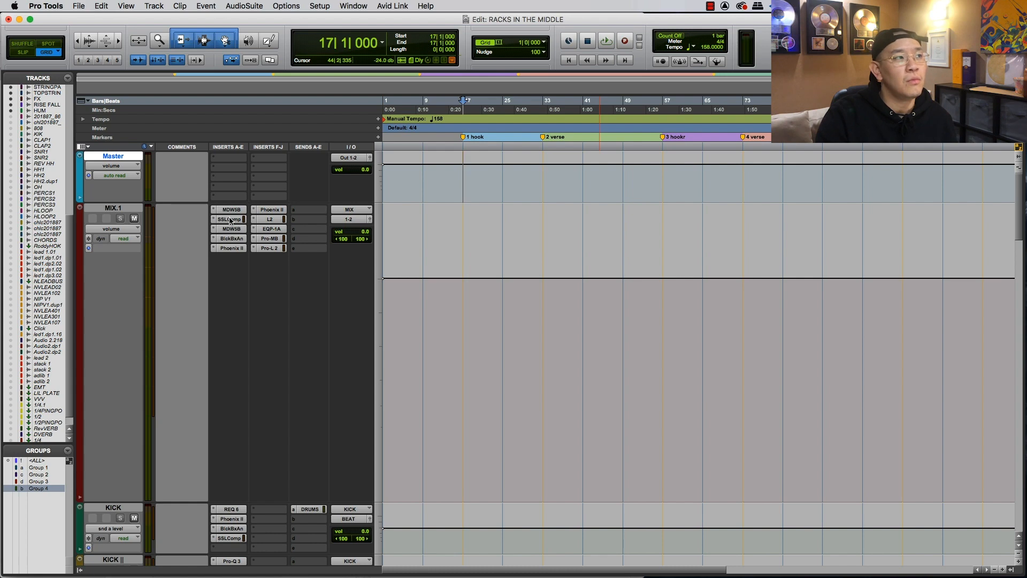
click(231, 229)
click(231, 237)
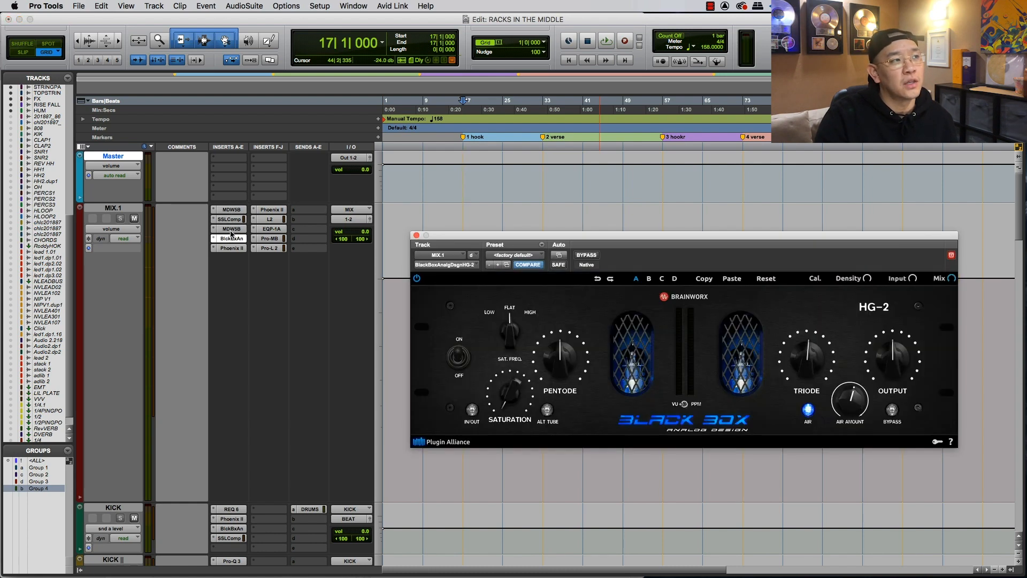
click(231, 229)
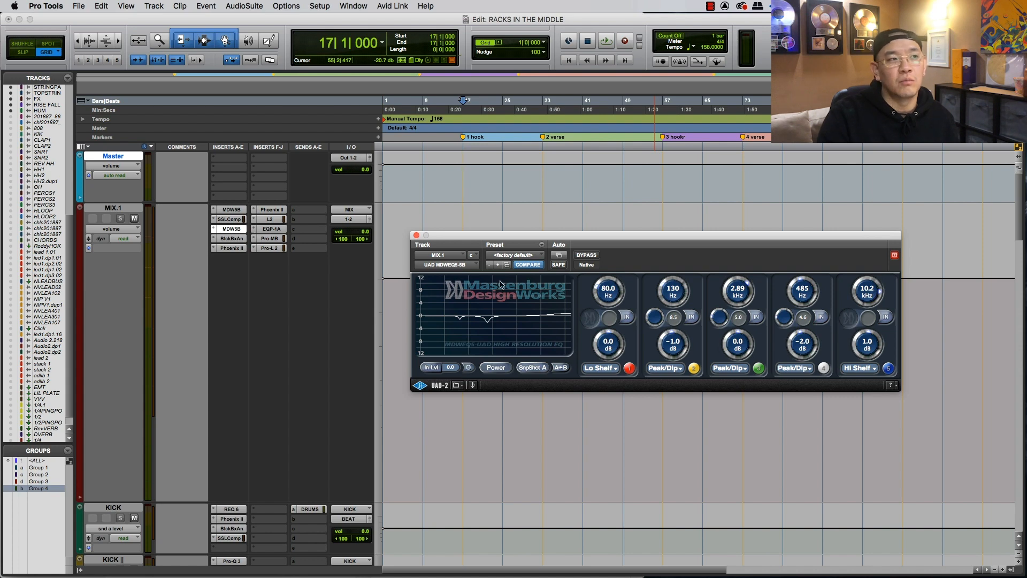
click(417, 236)
- Inspect the Triode and Air Amount settings of the Black Box HG-2 on MIX.1, and close the plug-in
click(232, 238)
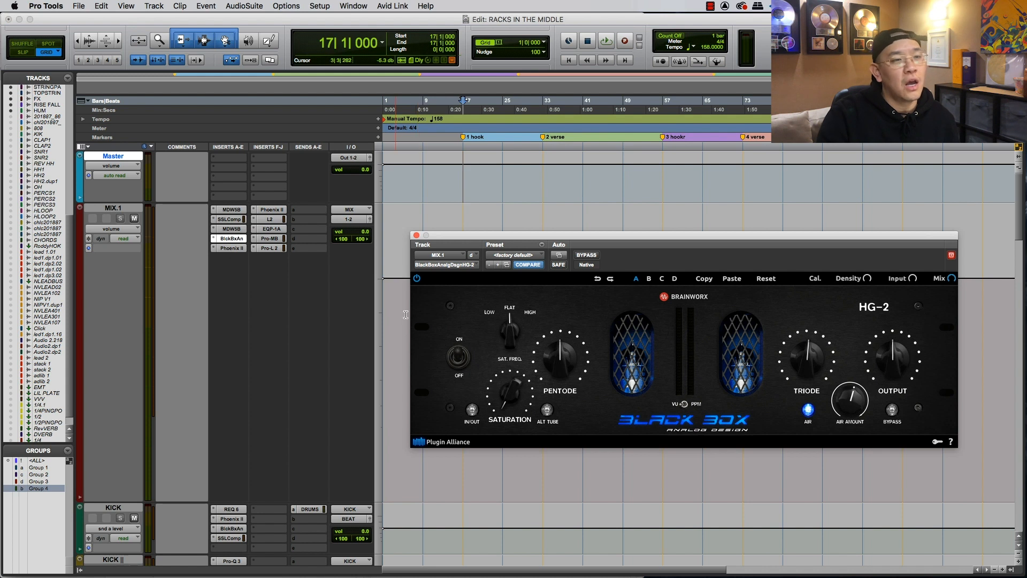
mouse_move(812, 365)
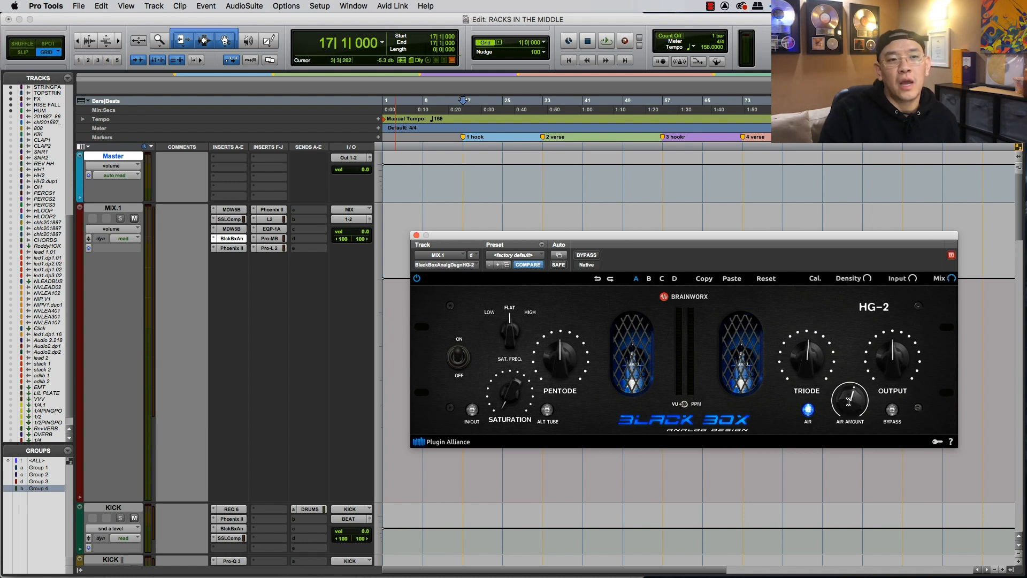
mouse_move(850, 402)
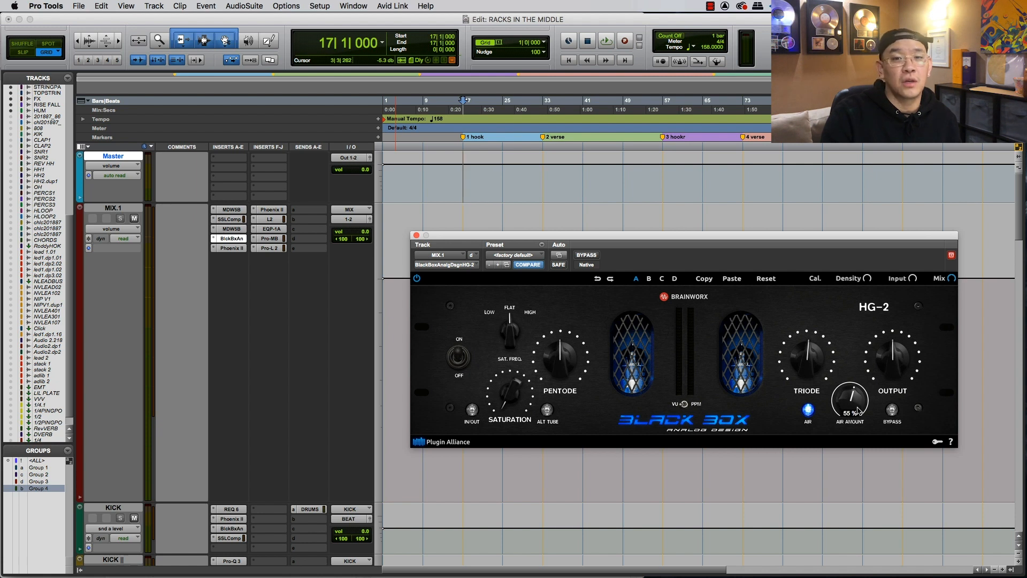
click(416, 235)
- Set the Process amount to 30.24 in the Phoenix II following the Black Box on MIX.1, and close it
click(232, 247)
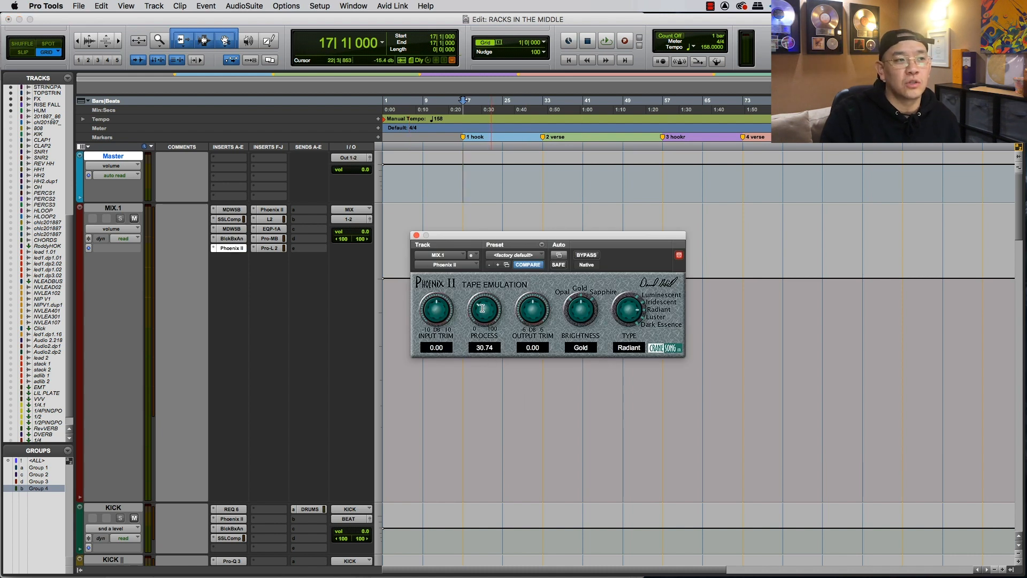
drag(482, 308, 482, 310)
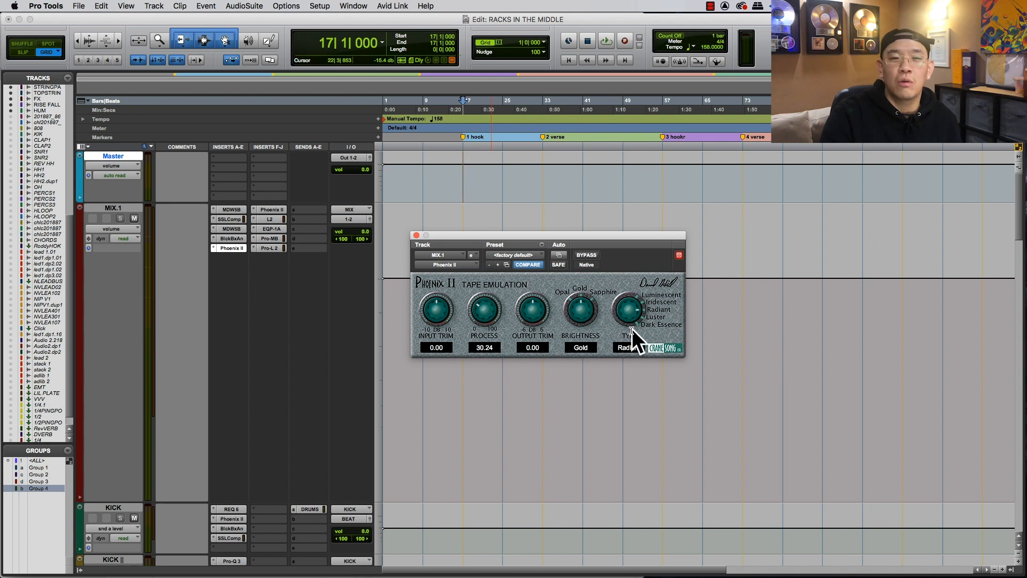
click(416, 236)
- Review the second Phoenix II on MIX.1, and play the mix through the L2 to check its limiting
click(253, 210)
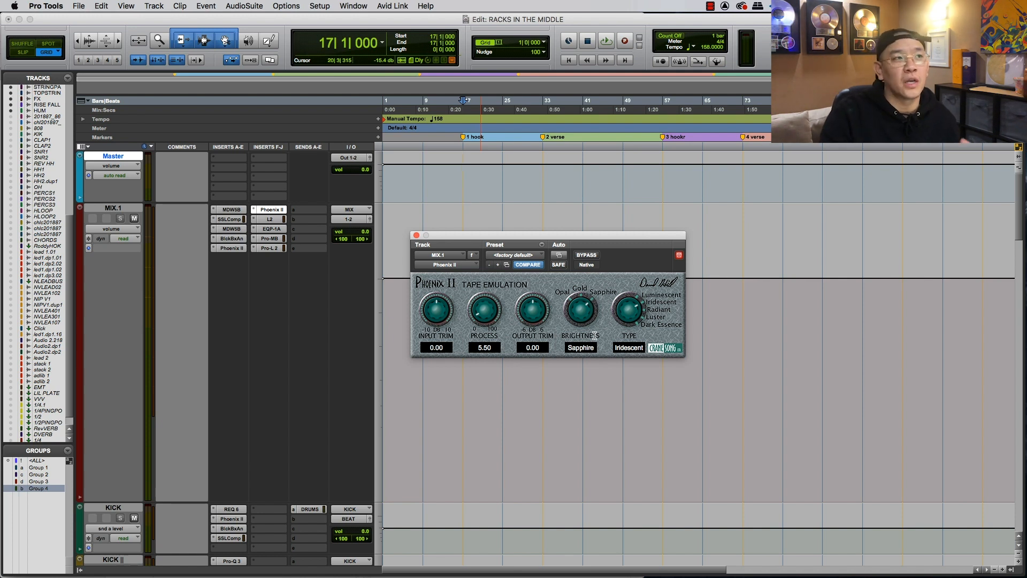
click(271, 219)
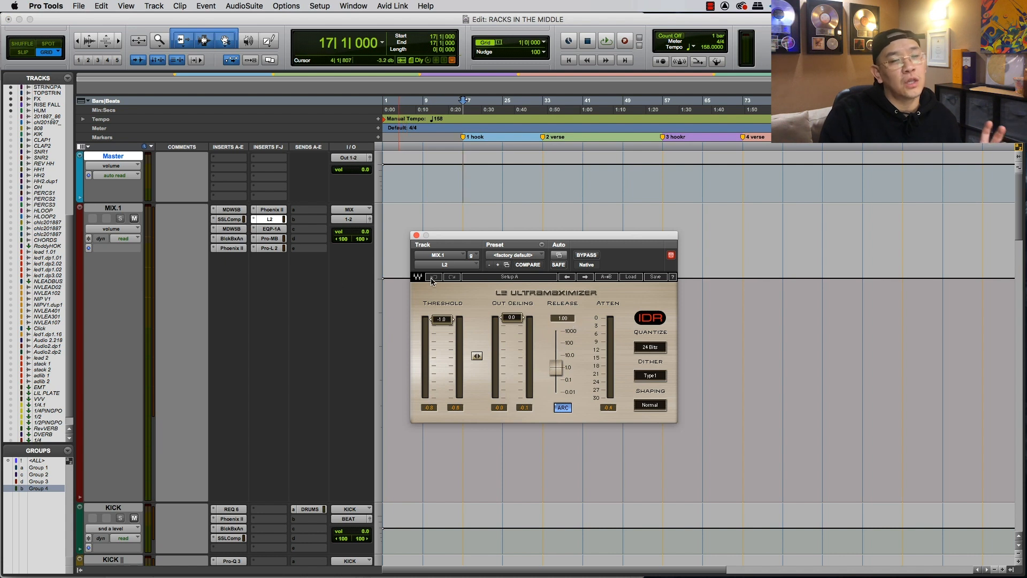
key(space)
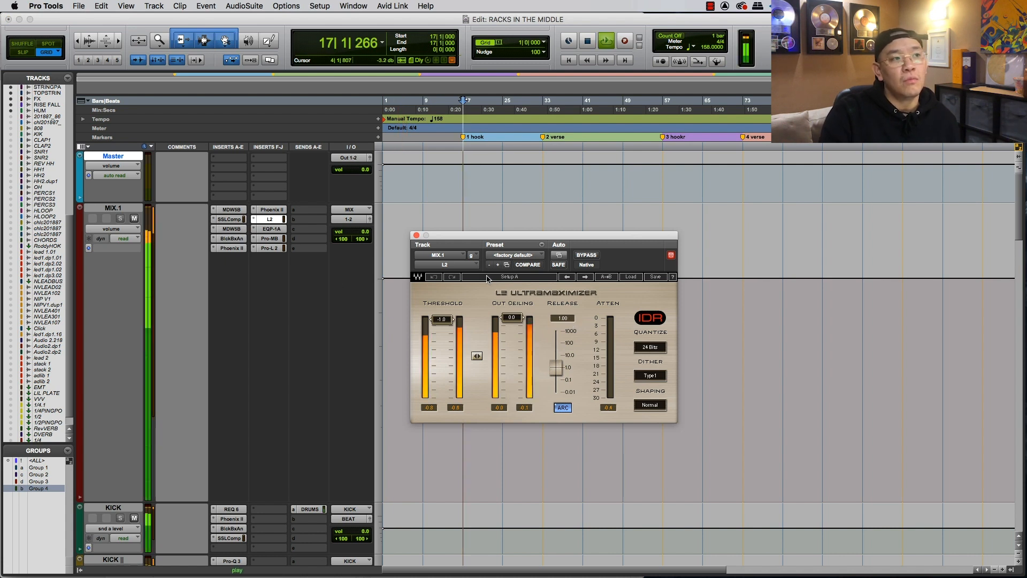
key(space)
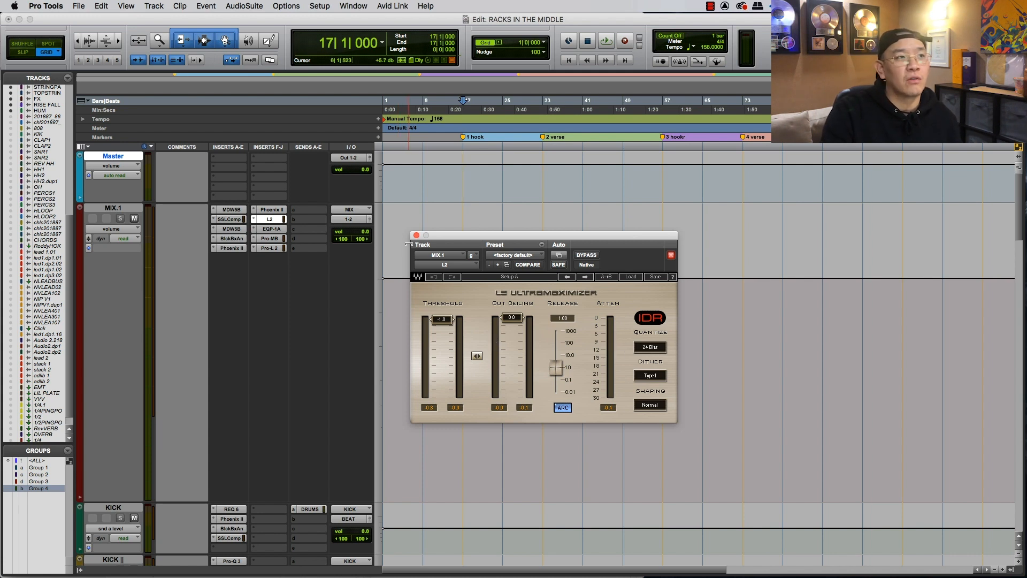
click(417, 235)
- Open the Pultec EQP-1A on MIX.1, and play the mix repeatedly from bar 17 while reviewing its boost and bandwidth settings
click(269, 229)
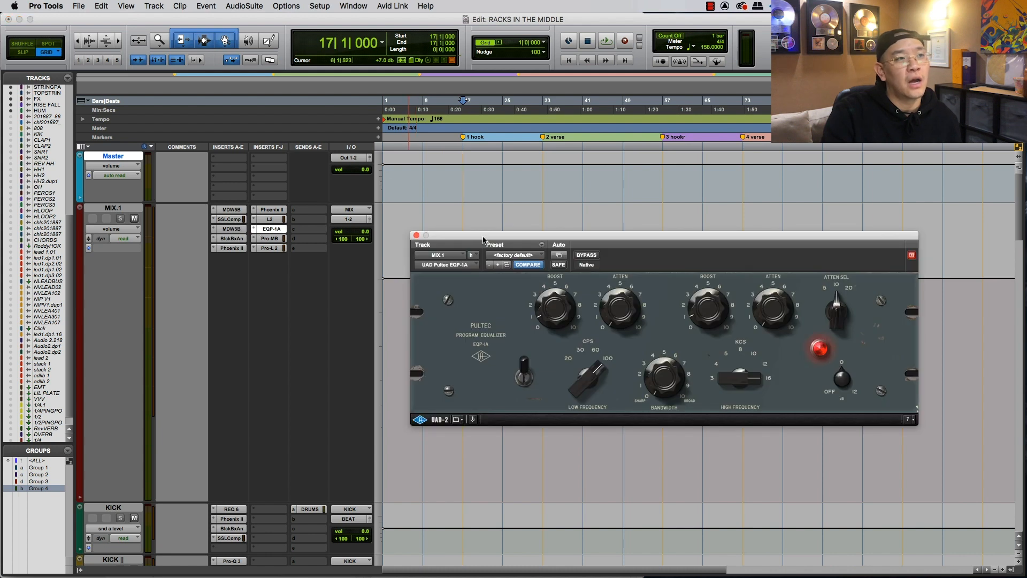
drag(484, 236, 479, 284)
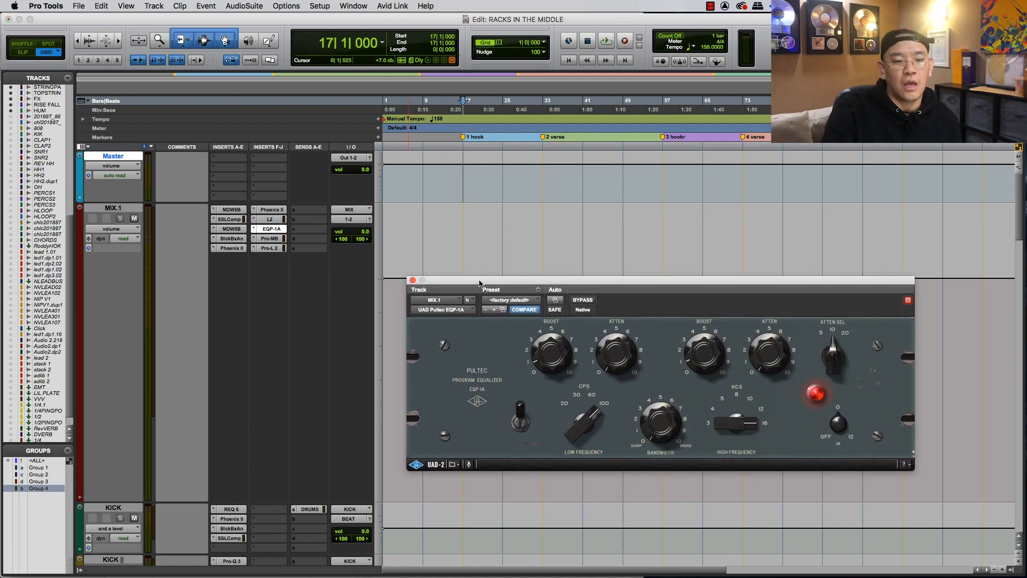
drag(548, 284, 534, 294)
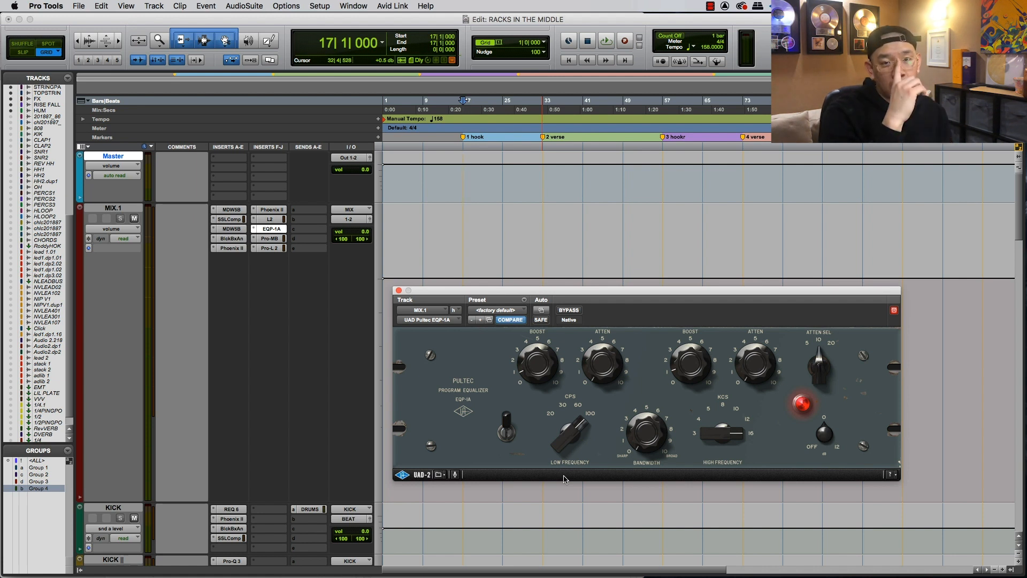
key(space)
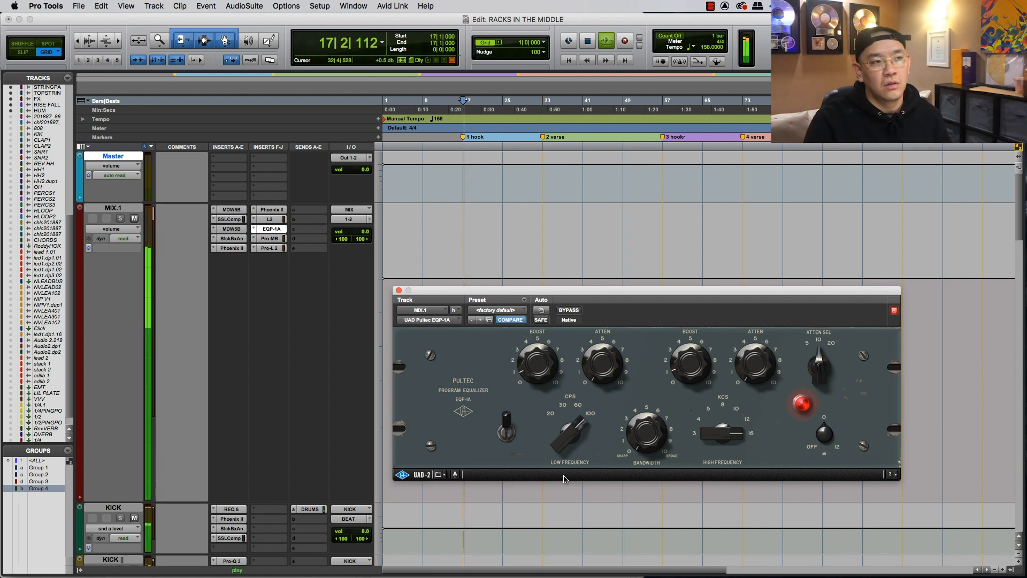
key(space)
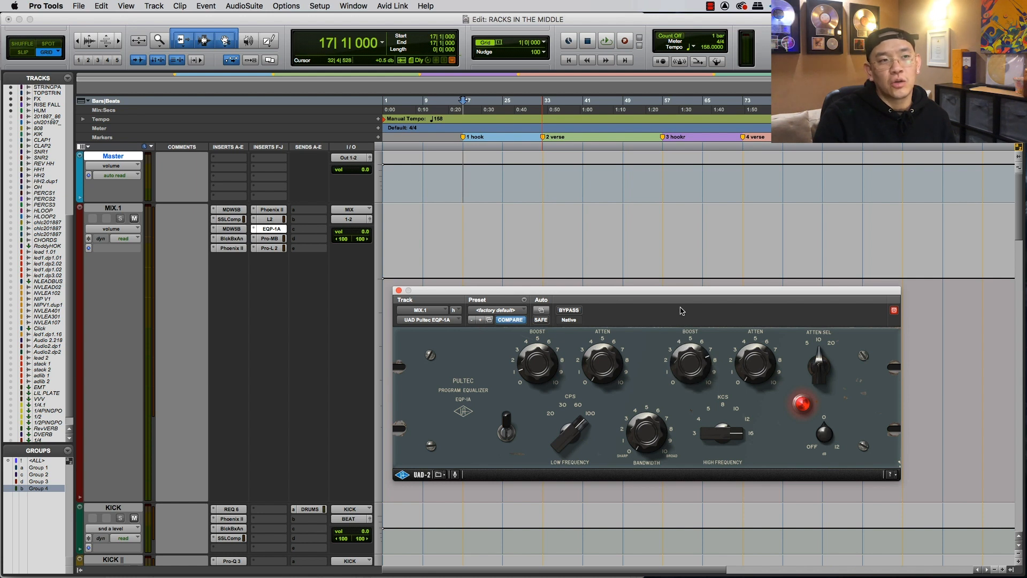
key(space)
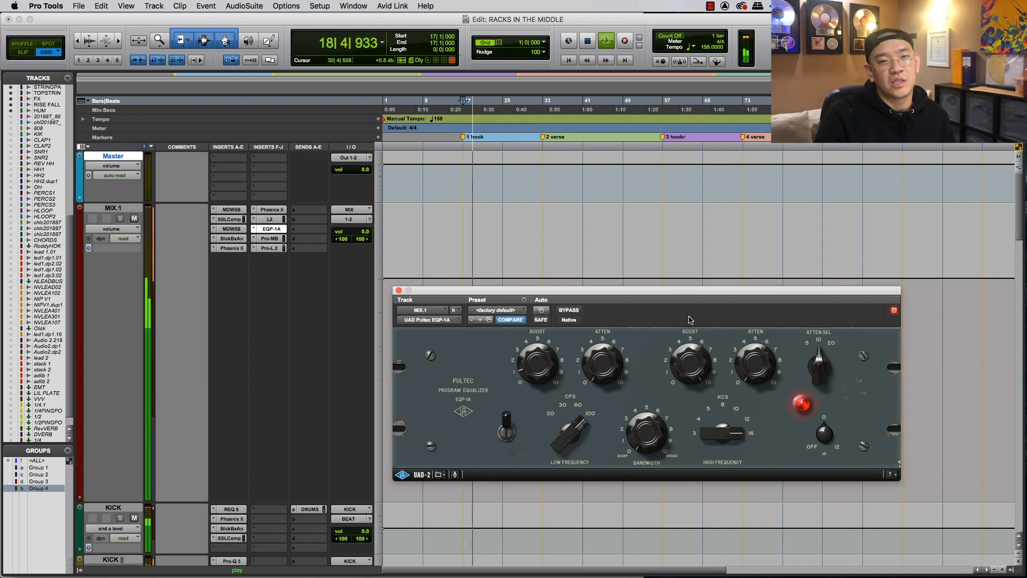
key(space)
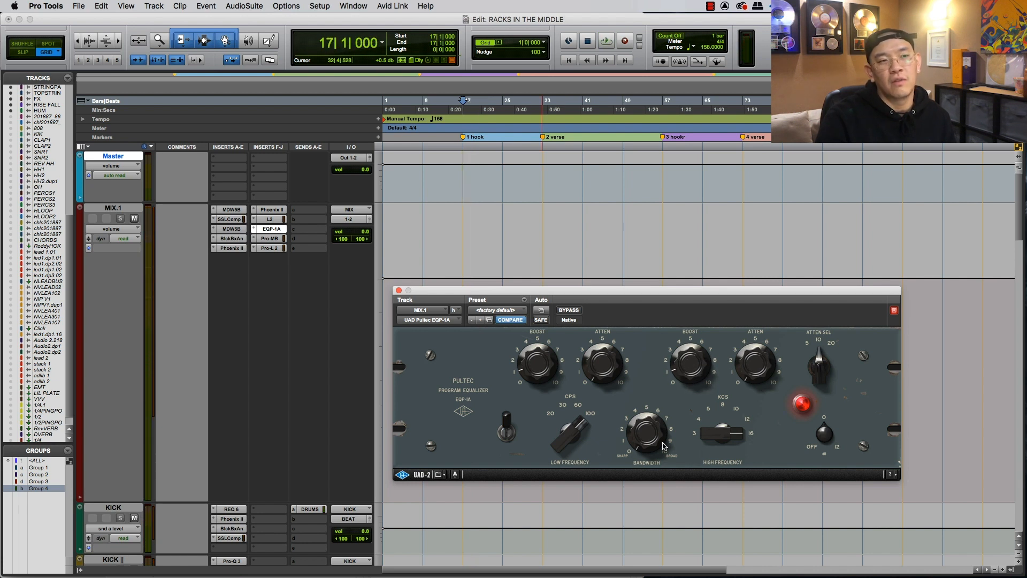
key(space)
key(space)
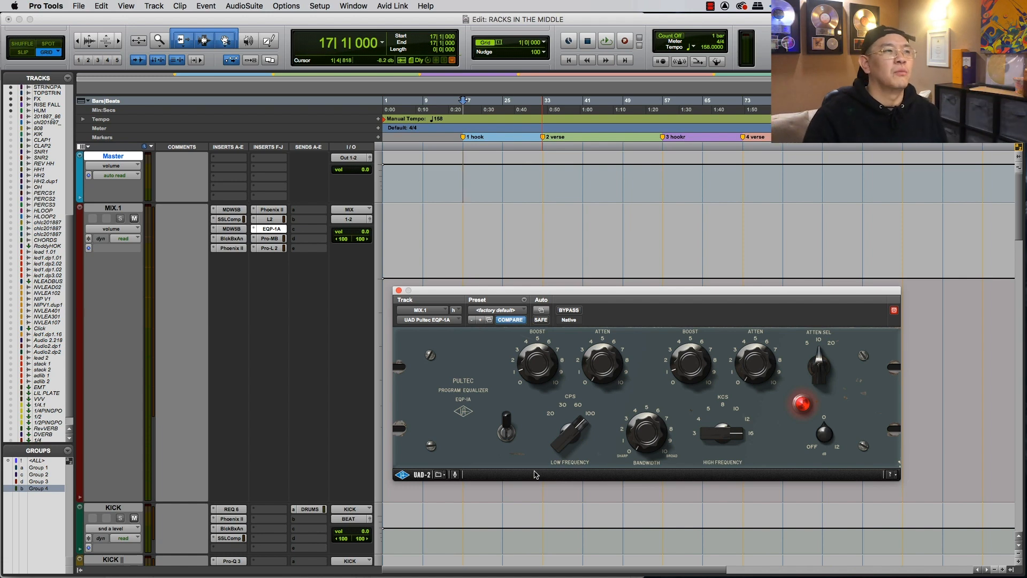
- Open the FabFilter Pro-MB on MIX.1 and examine the range and response of its bands during playback
click(274, 239)
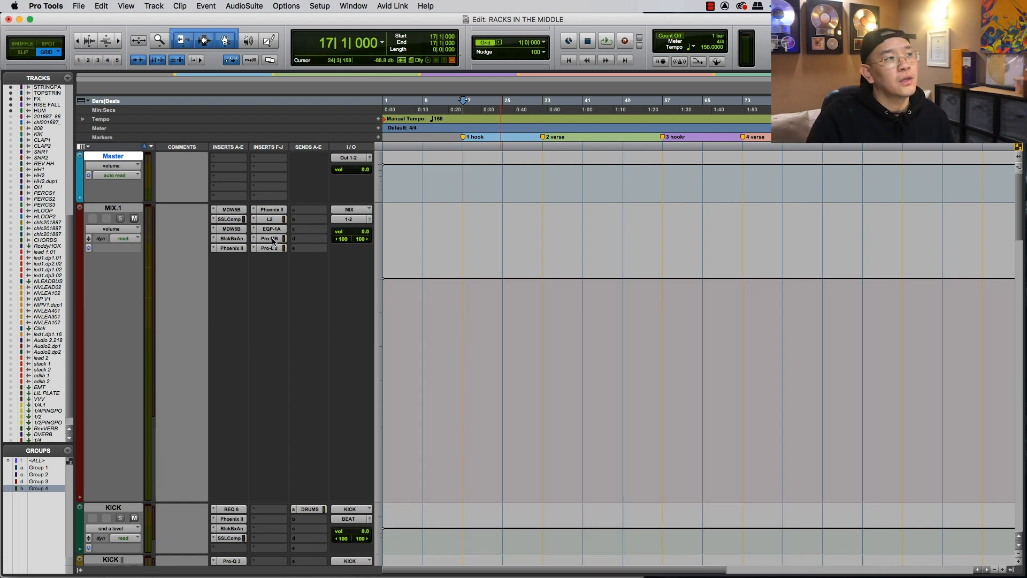
click(273, 238)
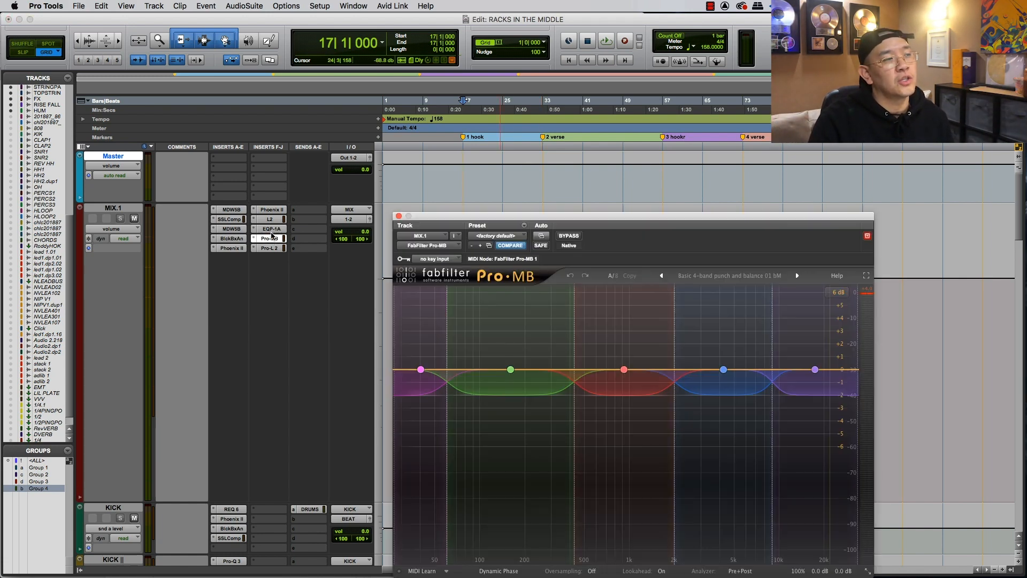
click(271, 229)
click(273, 238)
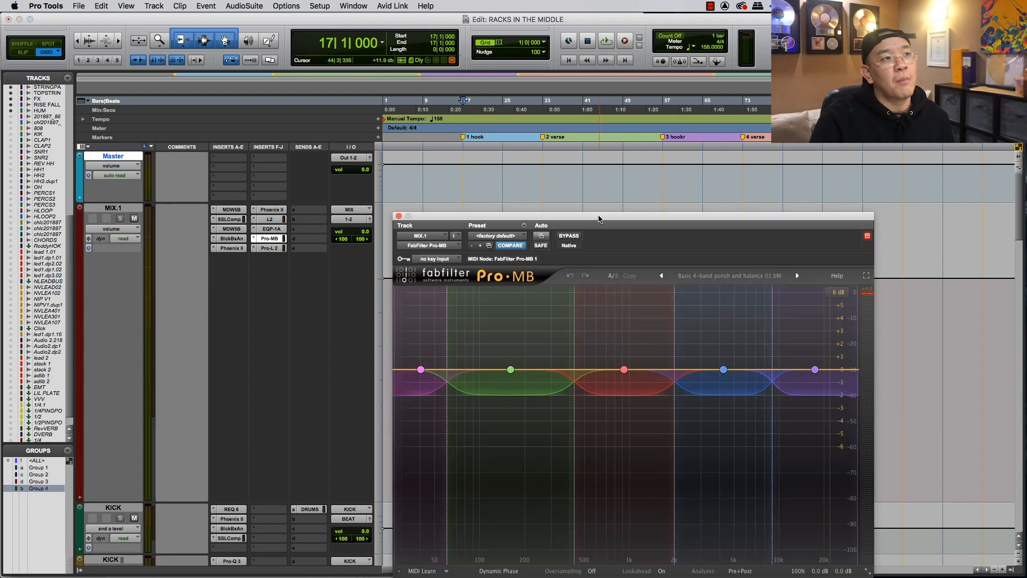
drag(598, 218, 610, 188)
mouse_move(431, 339)
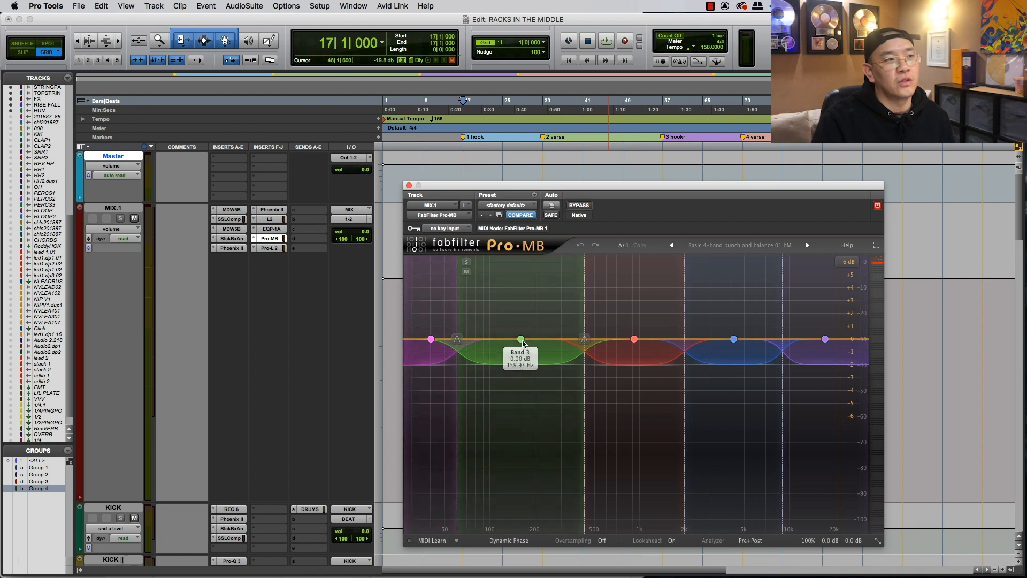
mouse_move(634, 341)
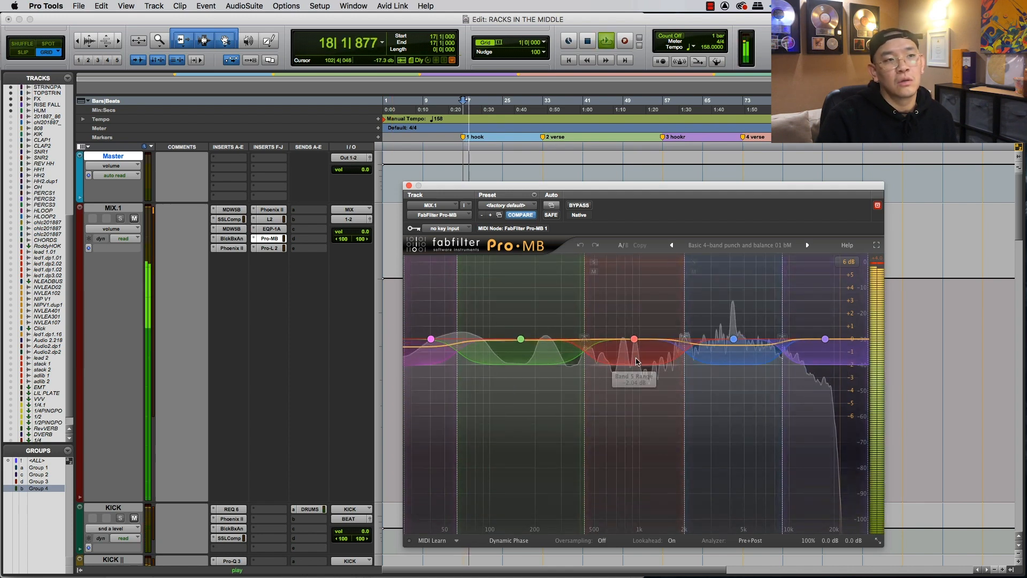
- Replay the mix through the Pro-MB on MIX.1 to check how its bands respond, and close the plug-in
key(space)
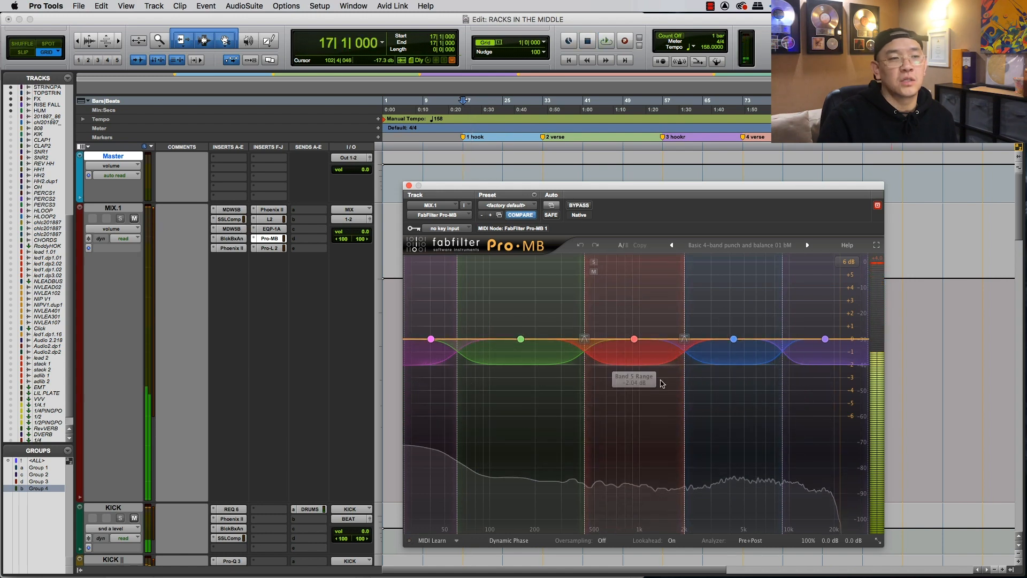
key(space)
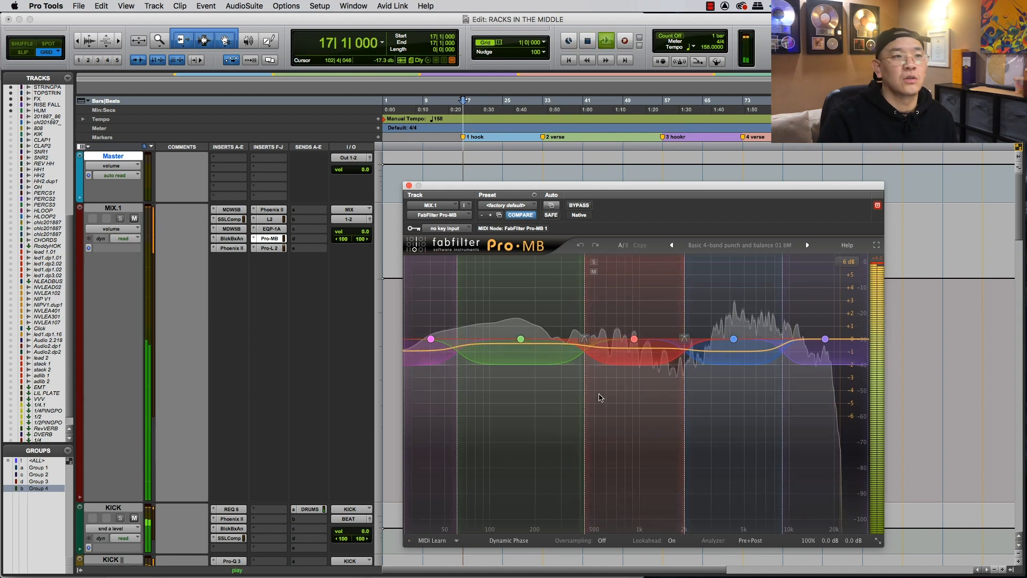
click(409, 186)
key(space)
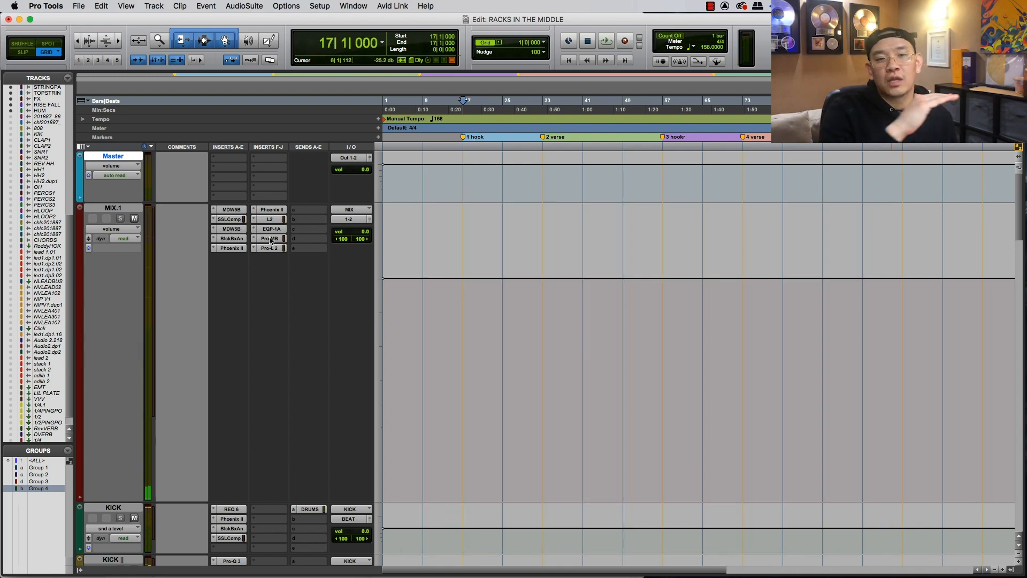
- Open the FabFilter Pro-L 2 on MIX.1 and raise its gain to +7.0 dB while playing the mix from bar 17
click(270, 247)
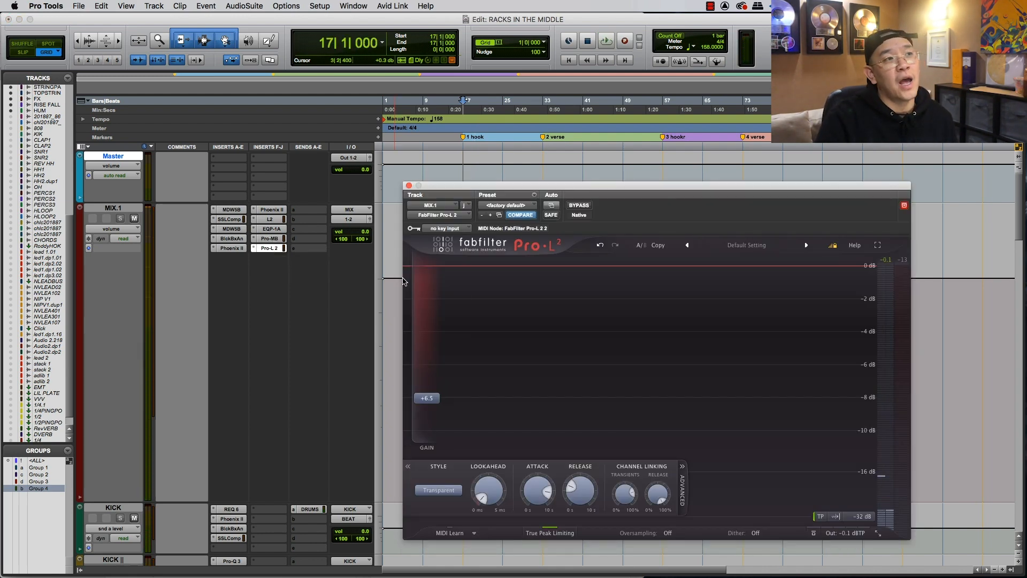
mouse_move(491, 186)
mouse_down()
mouse_move(480, 206)
mouse_move(476, 174)
mouse_up()
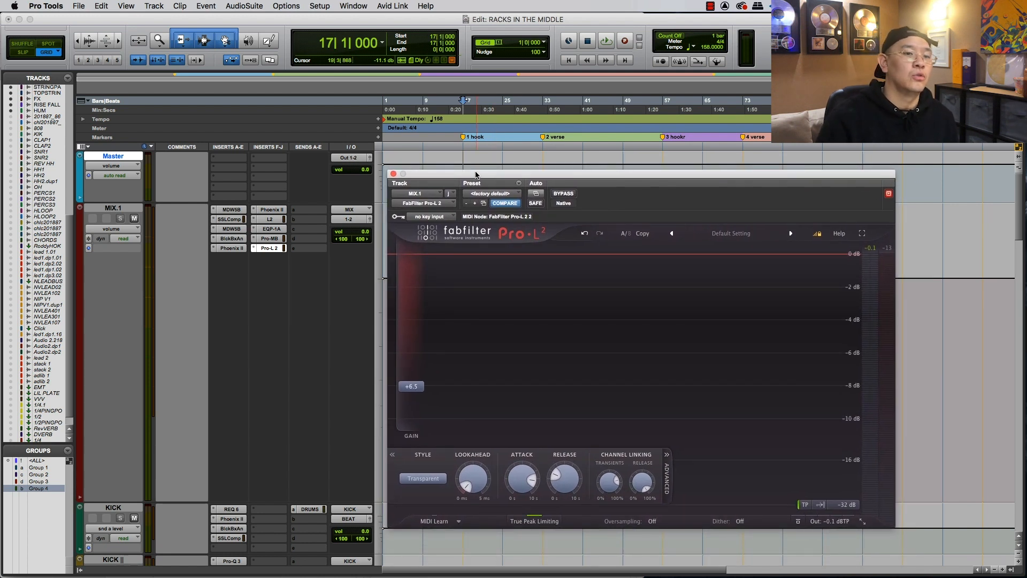
key(space)
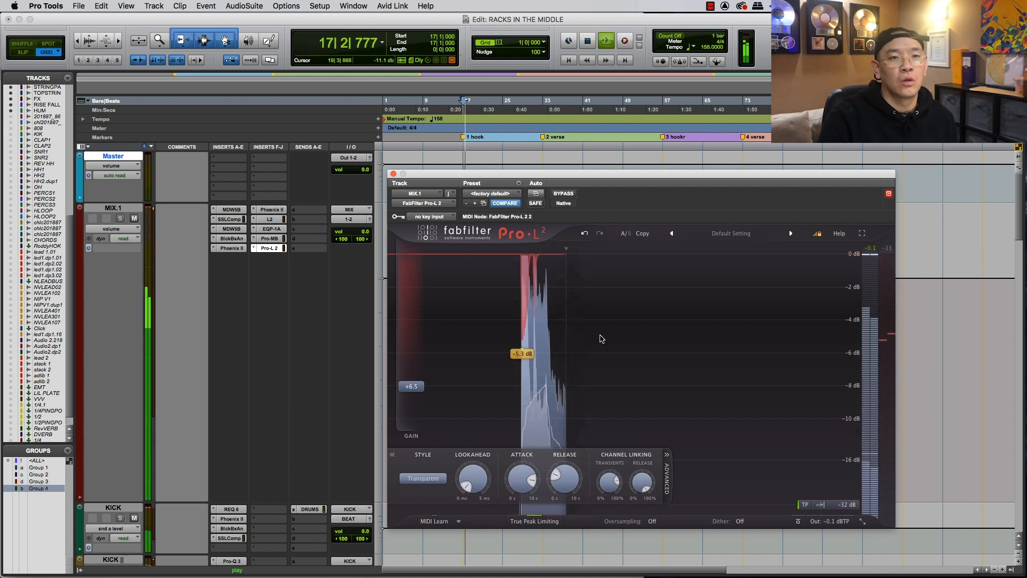
key(space)
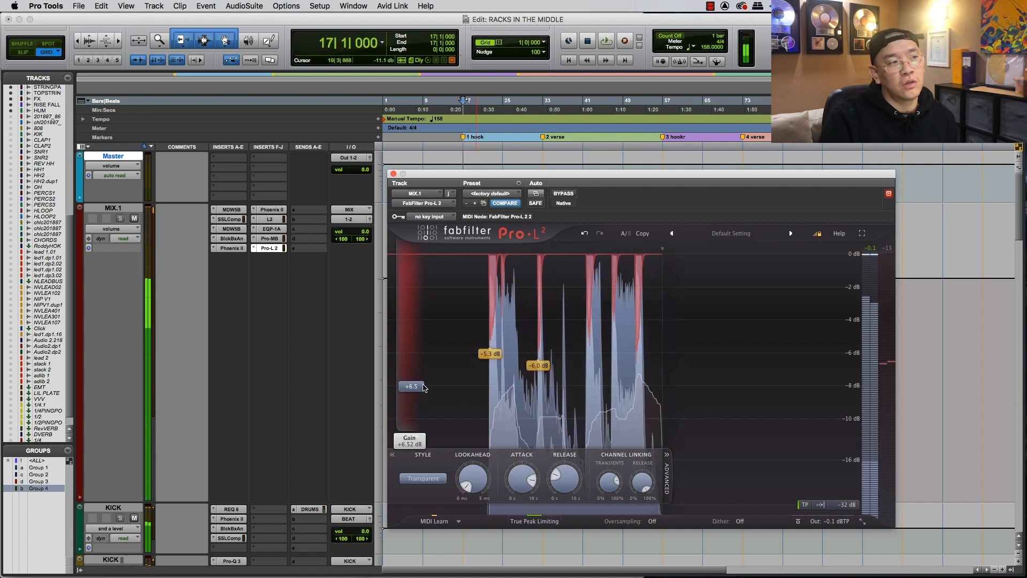
drag(412, 386, 423, 383)
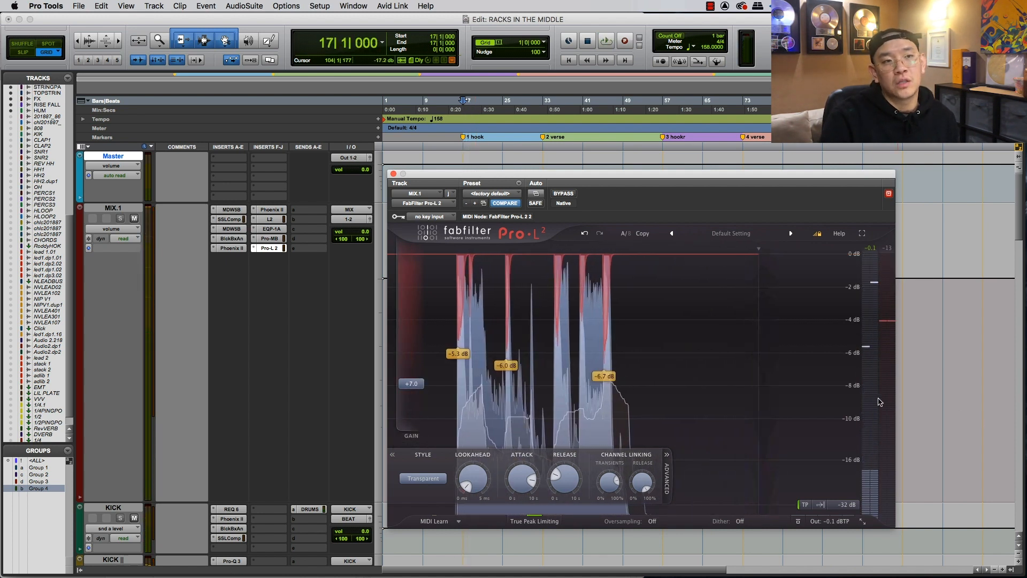
- Play the mix to check the Pro-L 2's limiting, and review its oversampling options before closing it
key(space)
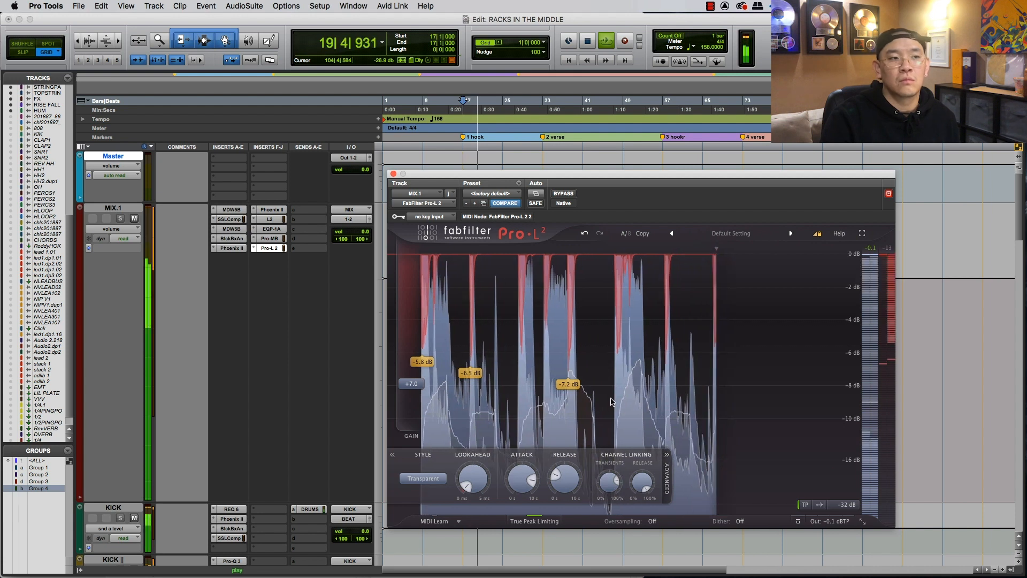
key(space)
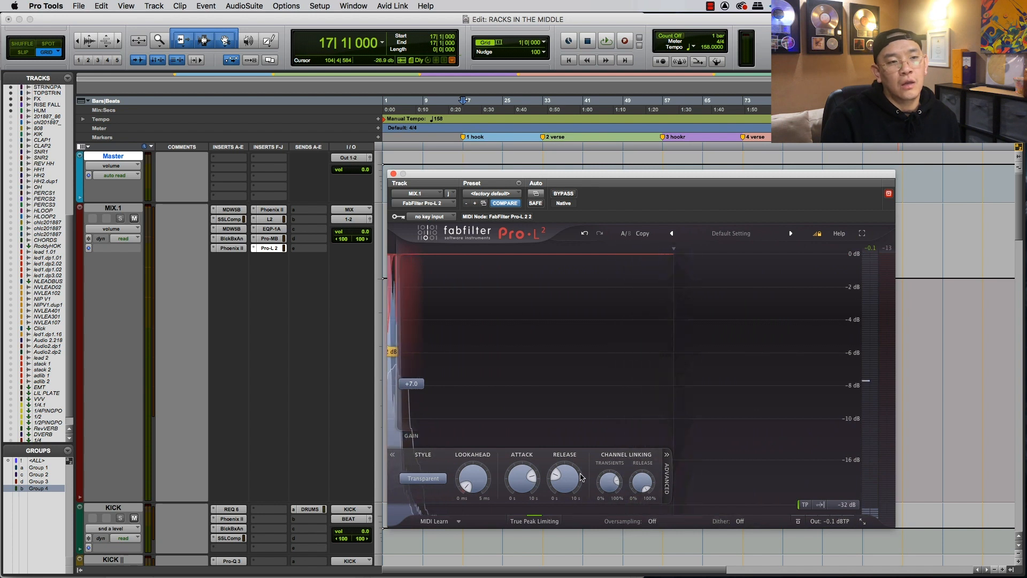
click(663, 520)
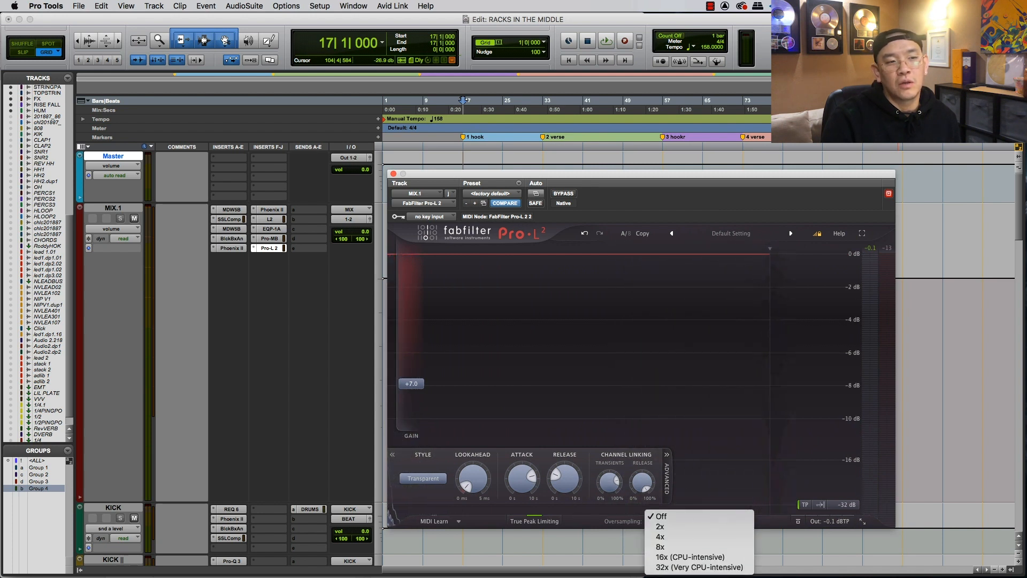
click(641, 184)
drag(641, 185, 719, 95)
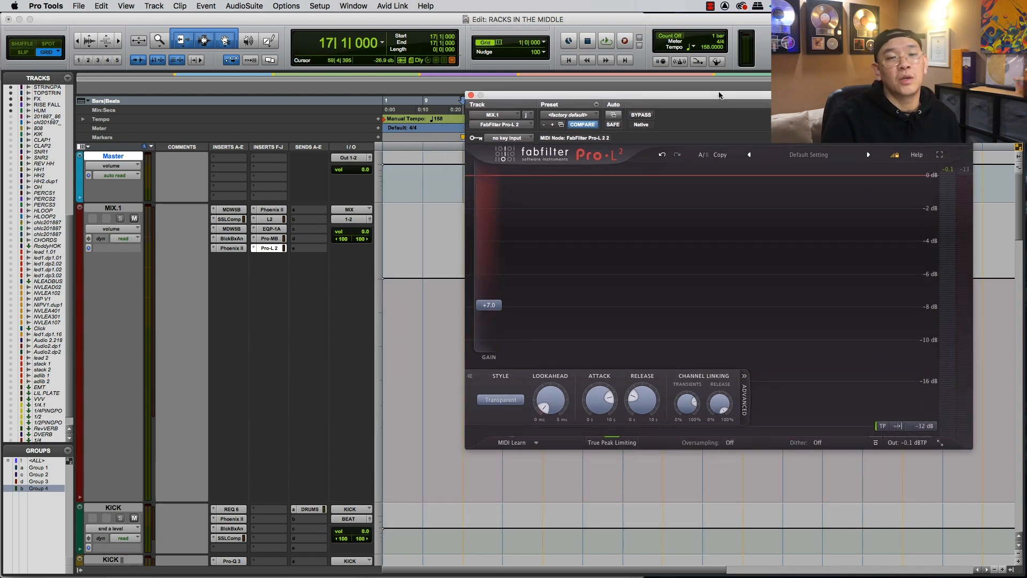
click(470, 96)
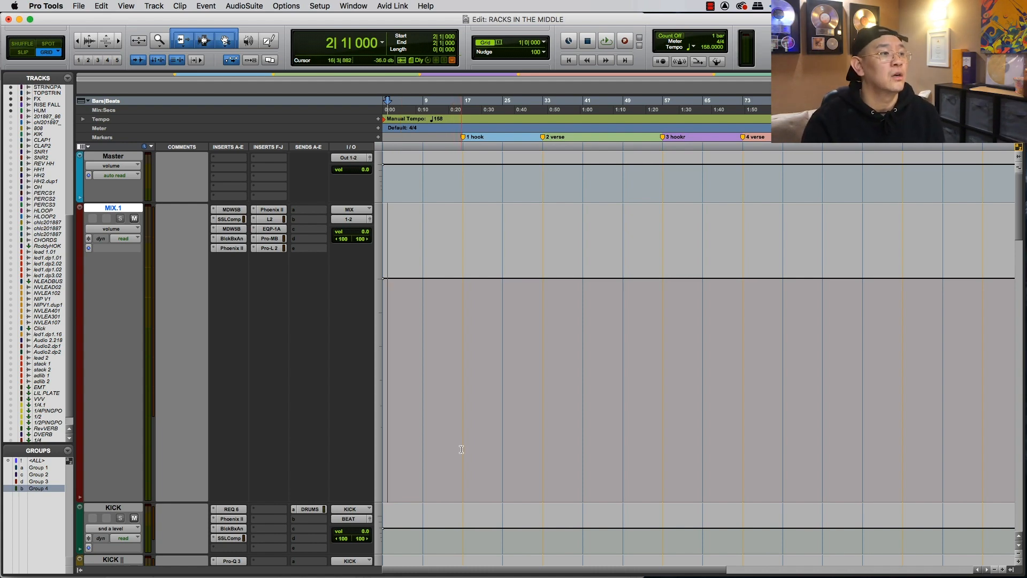
- Look over the individual drum tracks below the BEAT bus, including their inserts and volume levels
scroll(461, 449, down, 10)
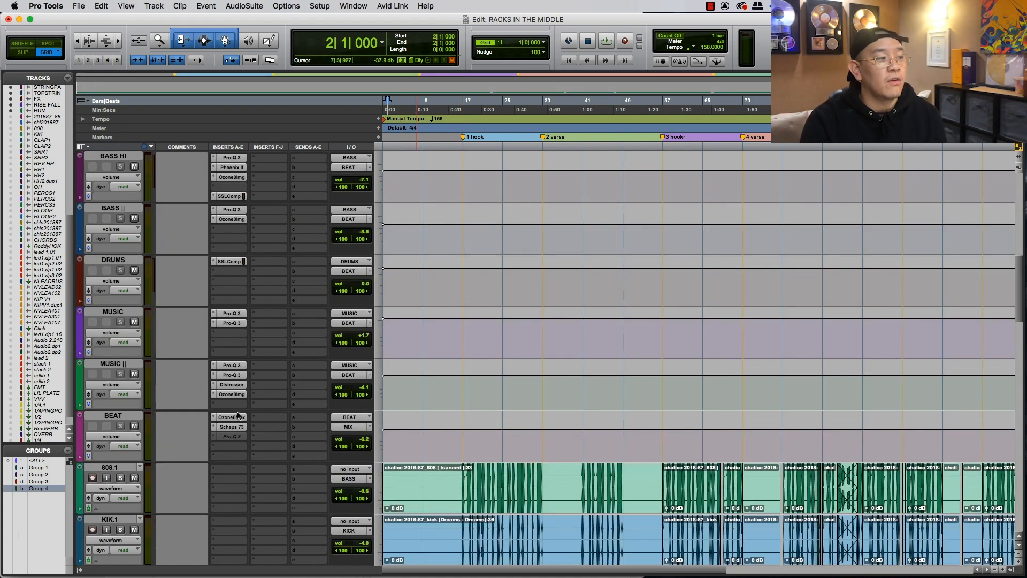
scroll(360, 390, down, 10)
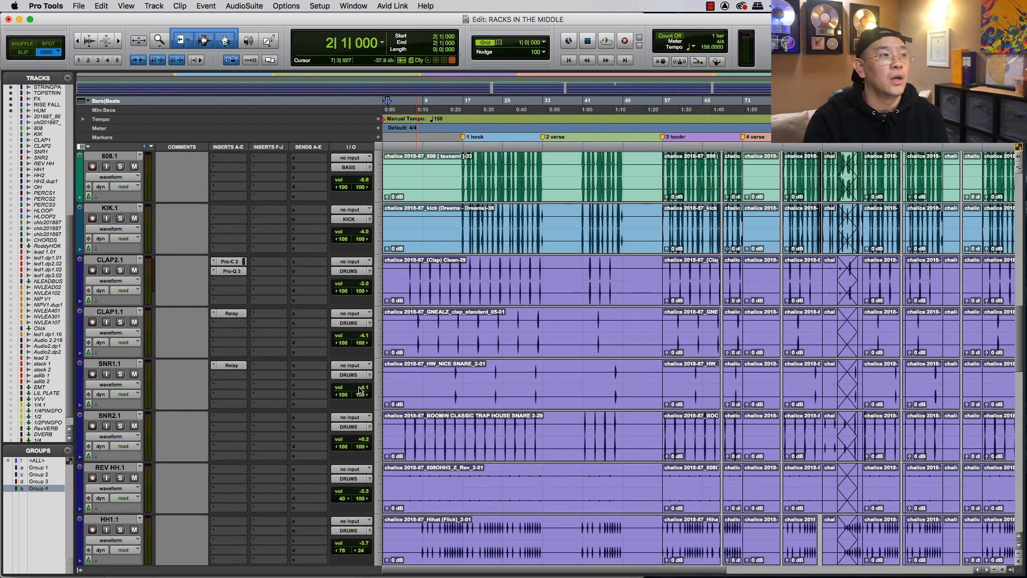
scroll(360, 390, up, 10)
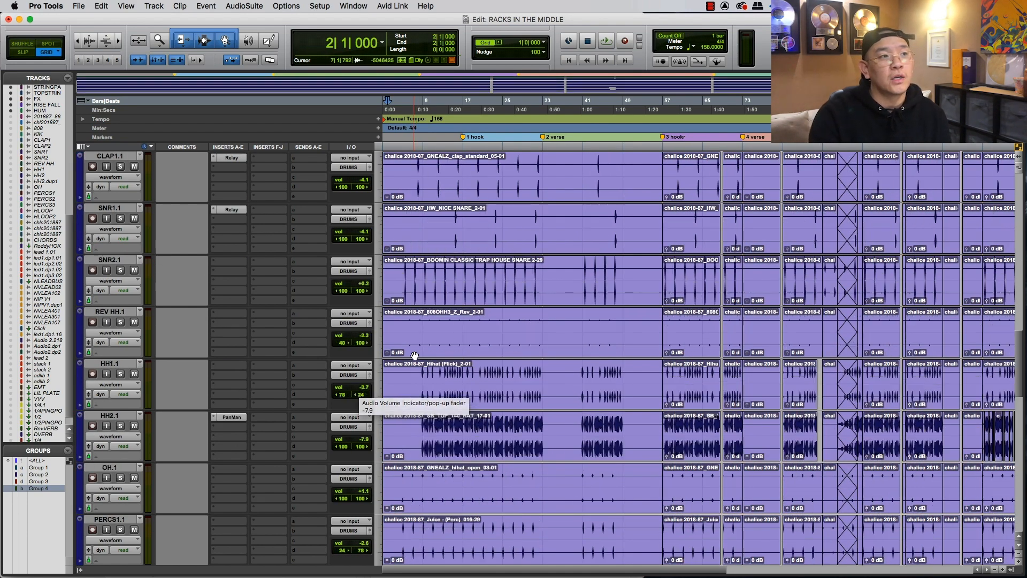